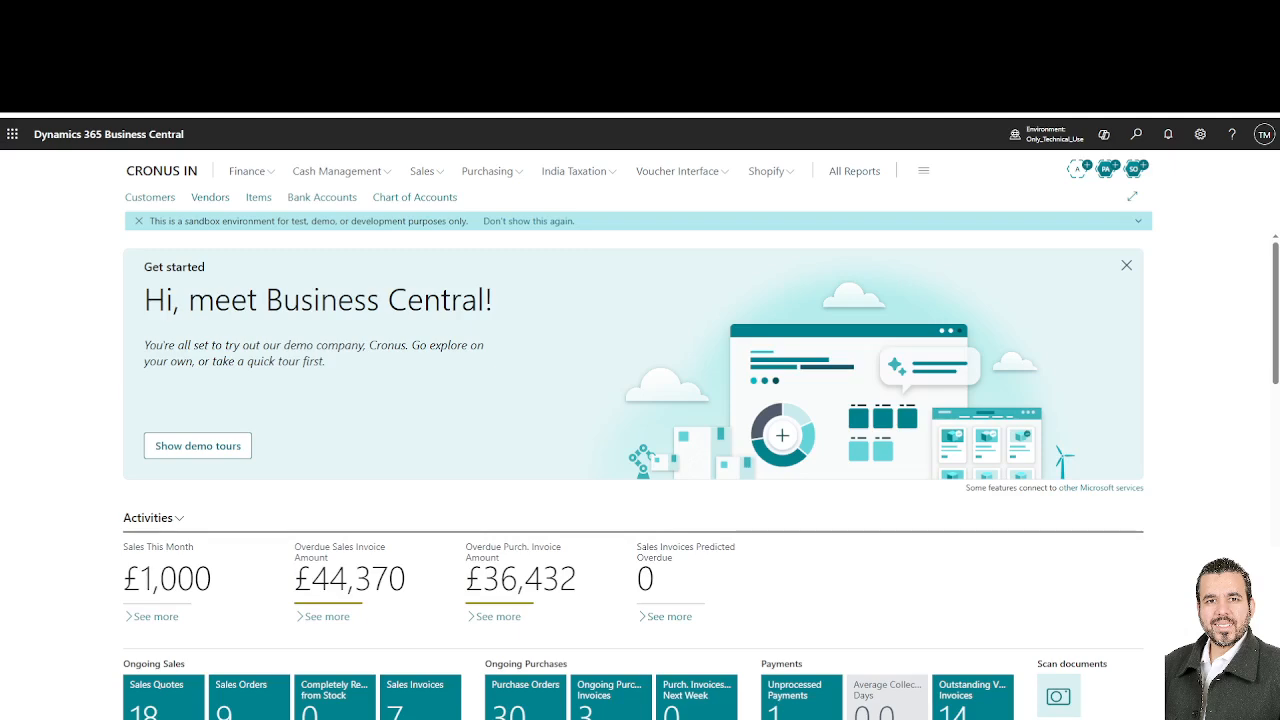
Search for the Vendors list, open the Fabrikam, Inc. vendor card and review its Invoicing section
{"action": "left_click", "coordinate": [1136, 136]}
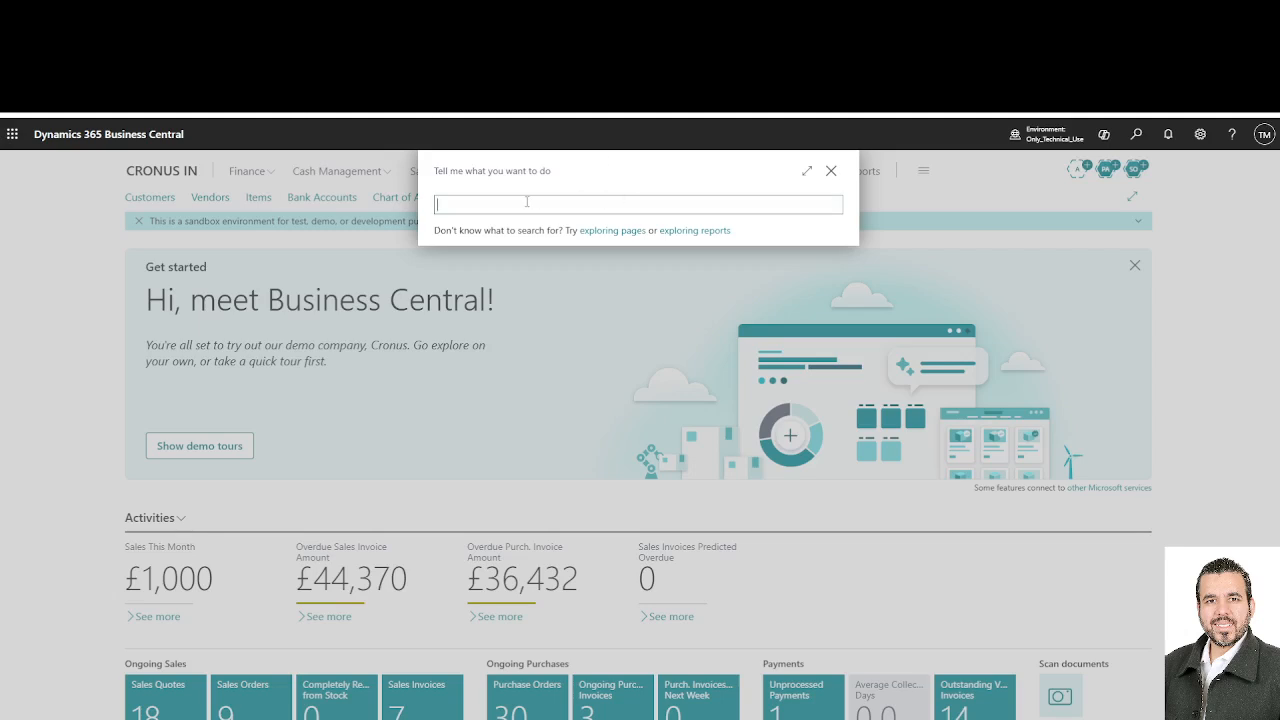
{"action": "type", "text": "ven"}
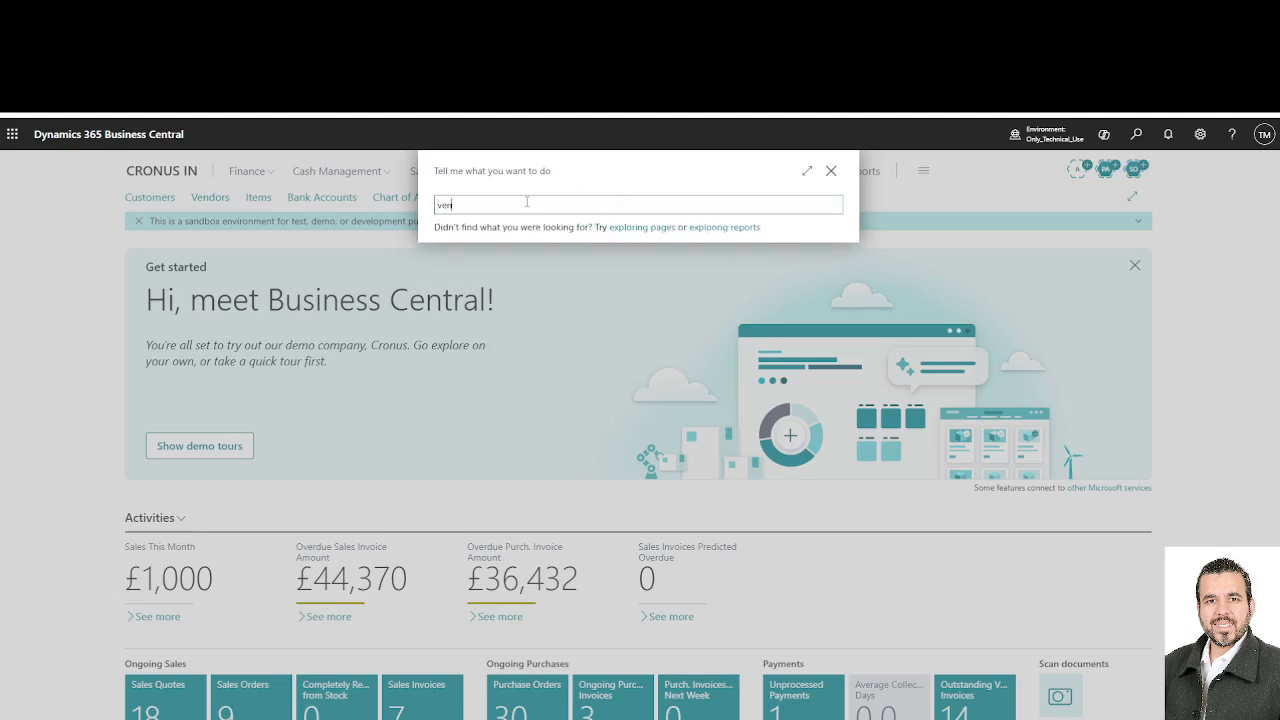
{"action": "type", "text": "dor"}
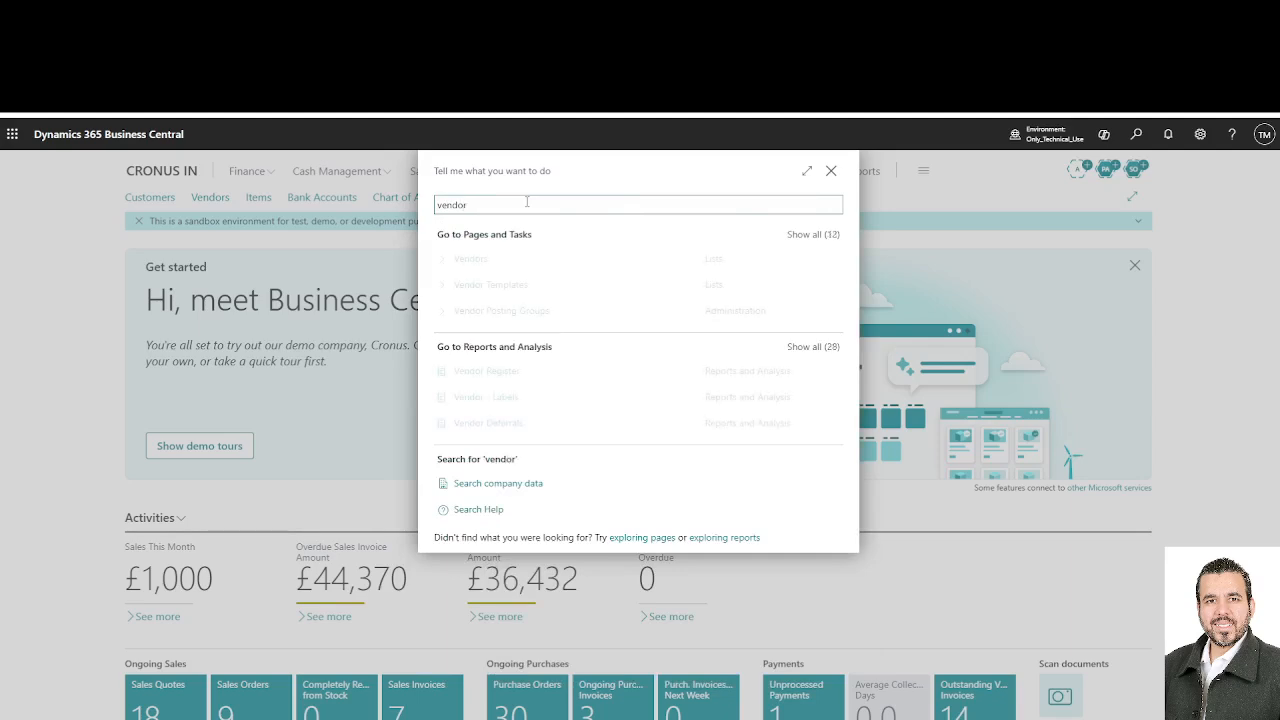
{"action": "left_click", "coordinate": [479, 272]}
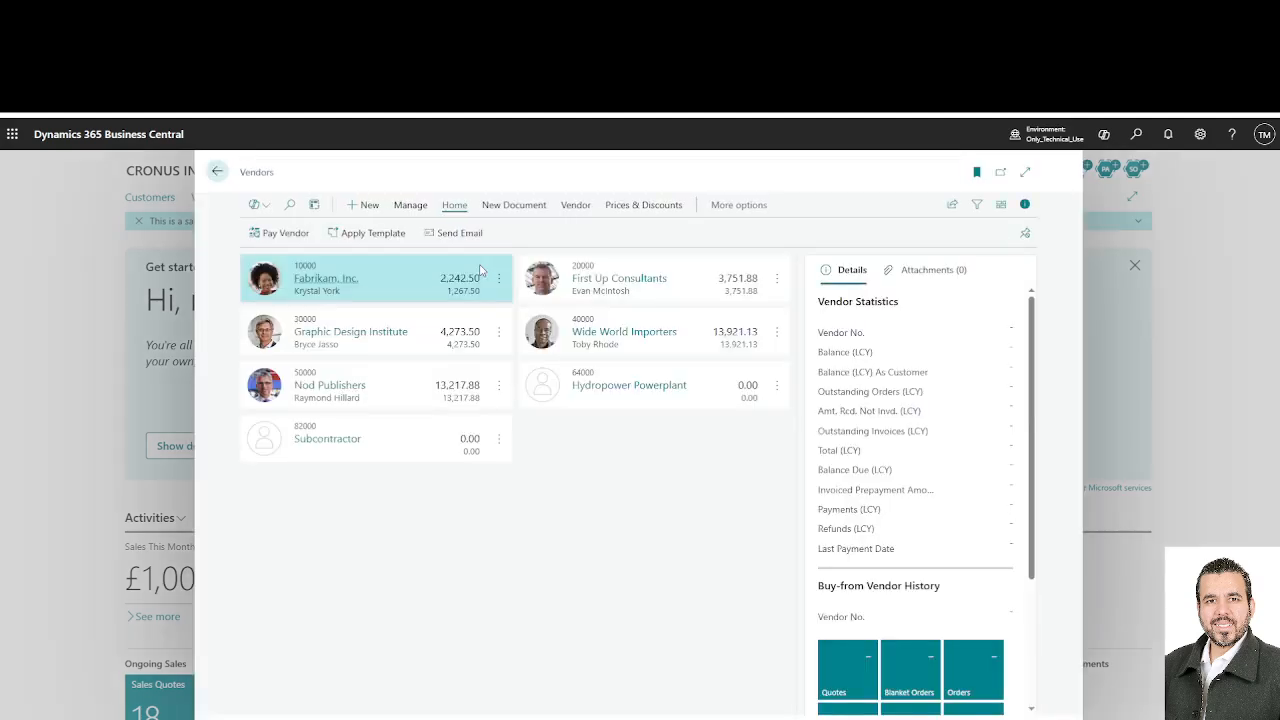
{"action": "left_click", "coordinate": [327, 281]}
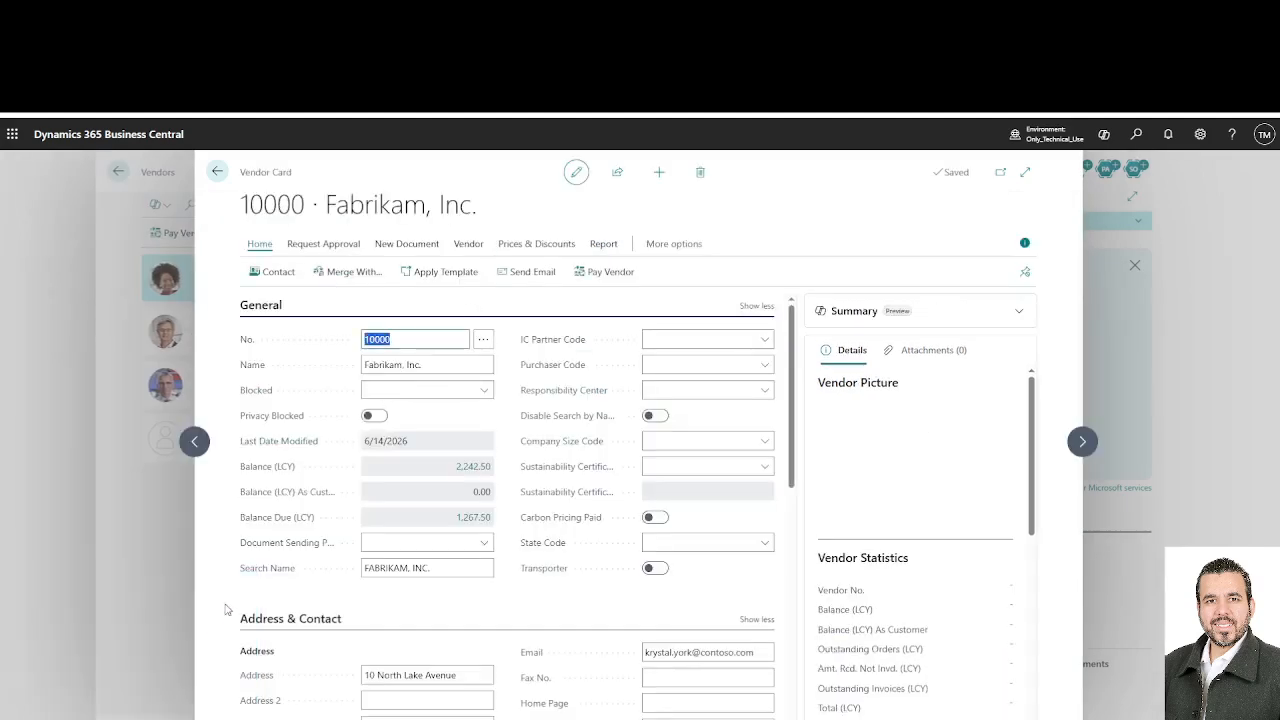
{"action": "scroll", "coordinate": [320, 610], "scroll_direction": "down", "scroll_amount": 4}
{"action": "scroll", "coordinate": [340, 594], "scroll_direction": "down", "scroll_amount": 3}
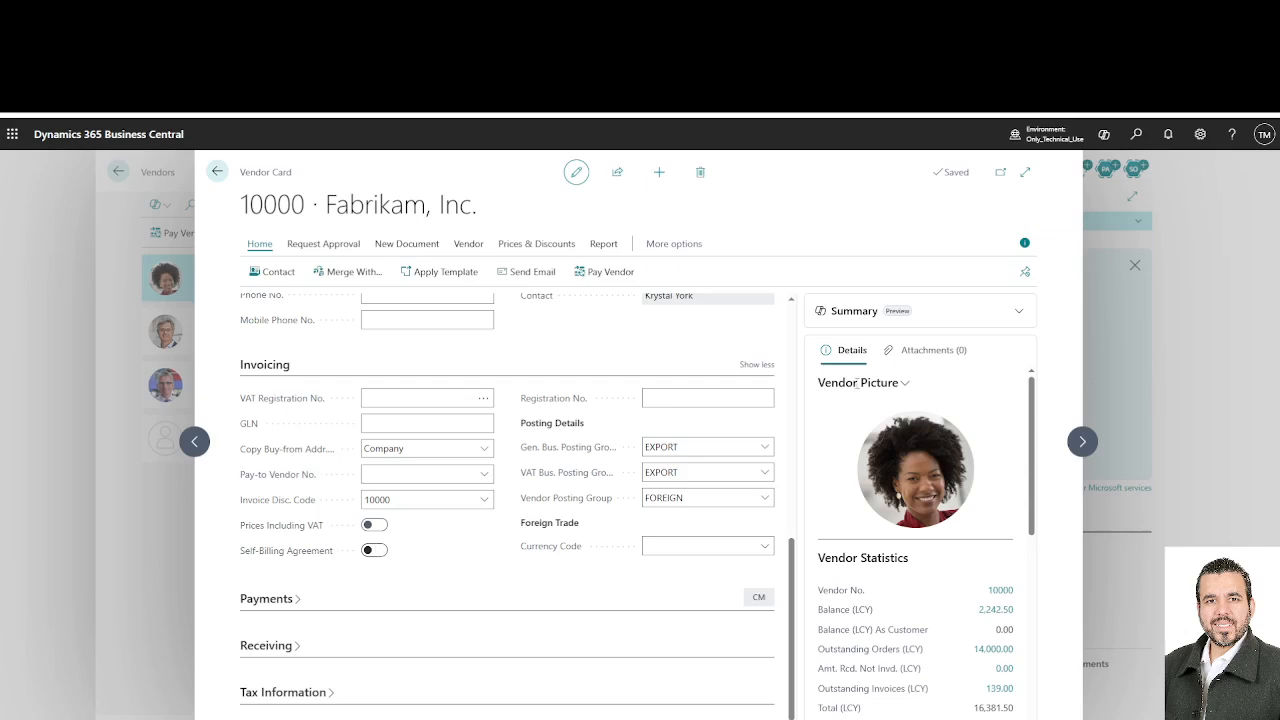
Find and open Purchases & Payables Setup, then examine its Number Series section
{"action": "left_click", "coordinate": [1137, 136]}
{"action": "type", "text": "pur"}
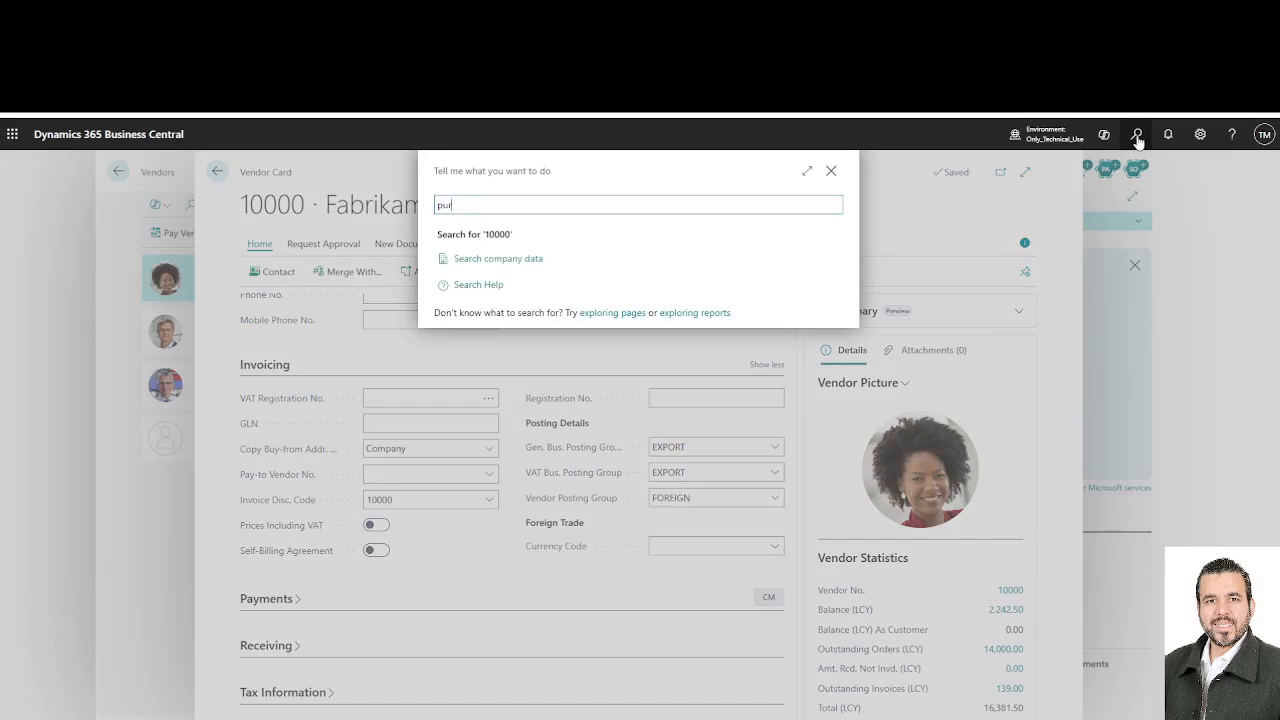
{"action": "type", "text": "chase"}
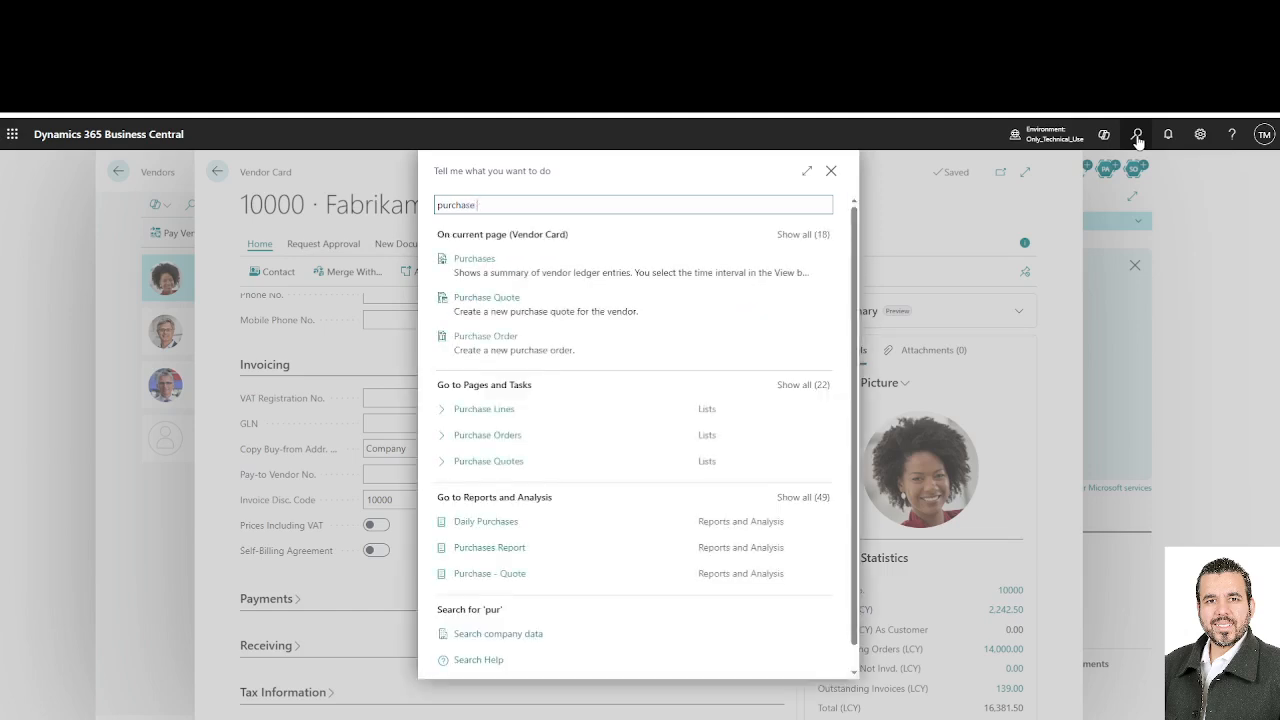
{"action": "type", "text": " & re"}
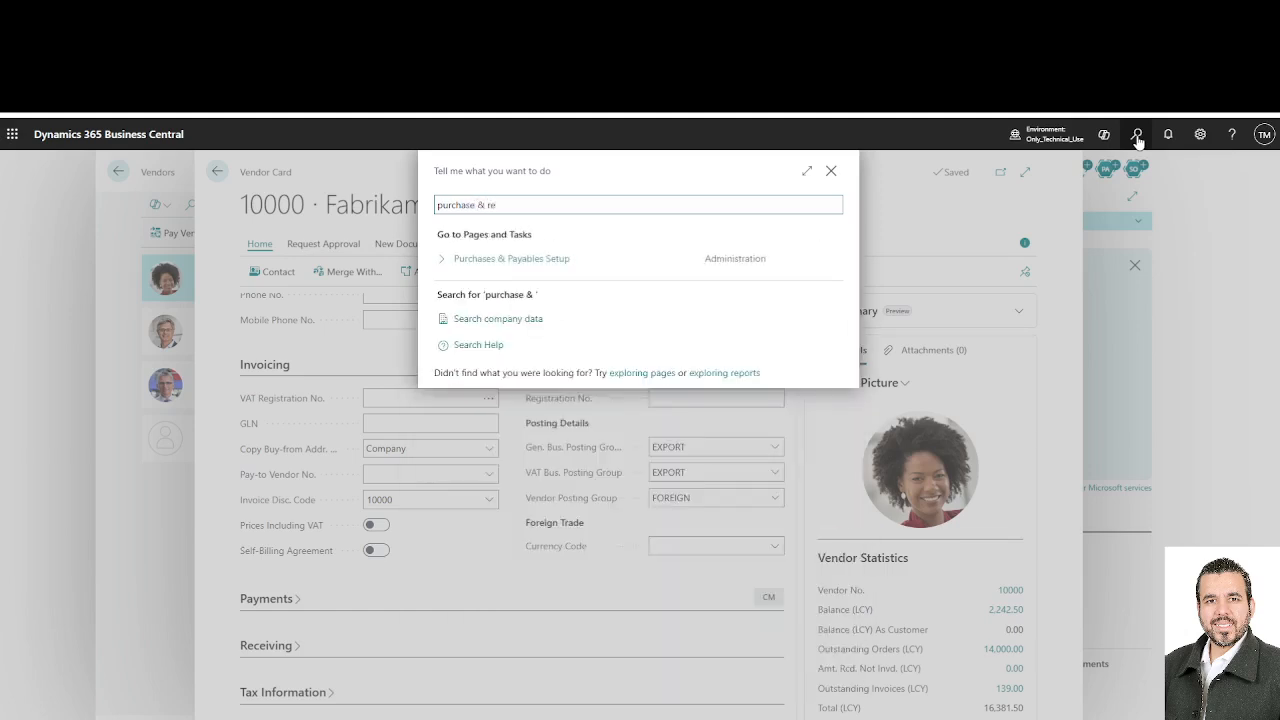
{"action": "key", "text": "BackSpace"}
{"action": "key", "text": "BackSpace"}
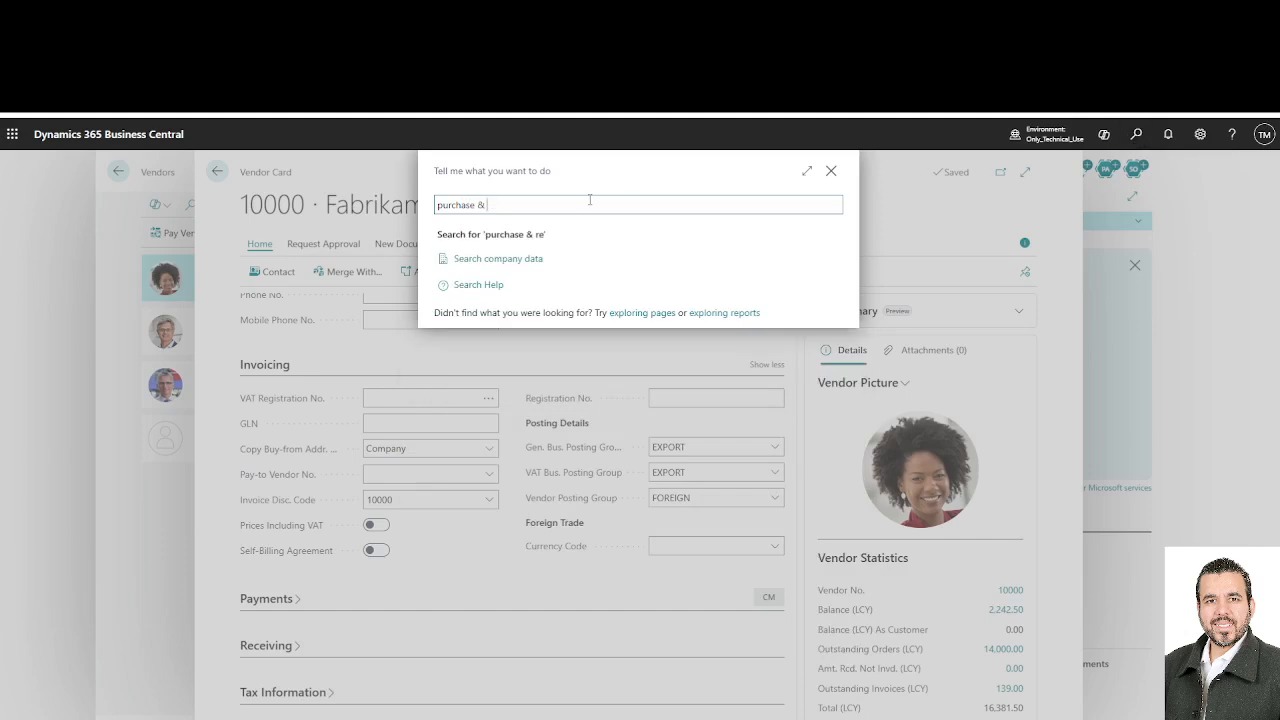
{"action": "left_click", "coordinate": [530, 260]}
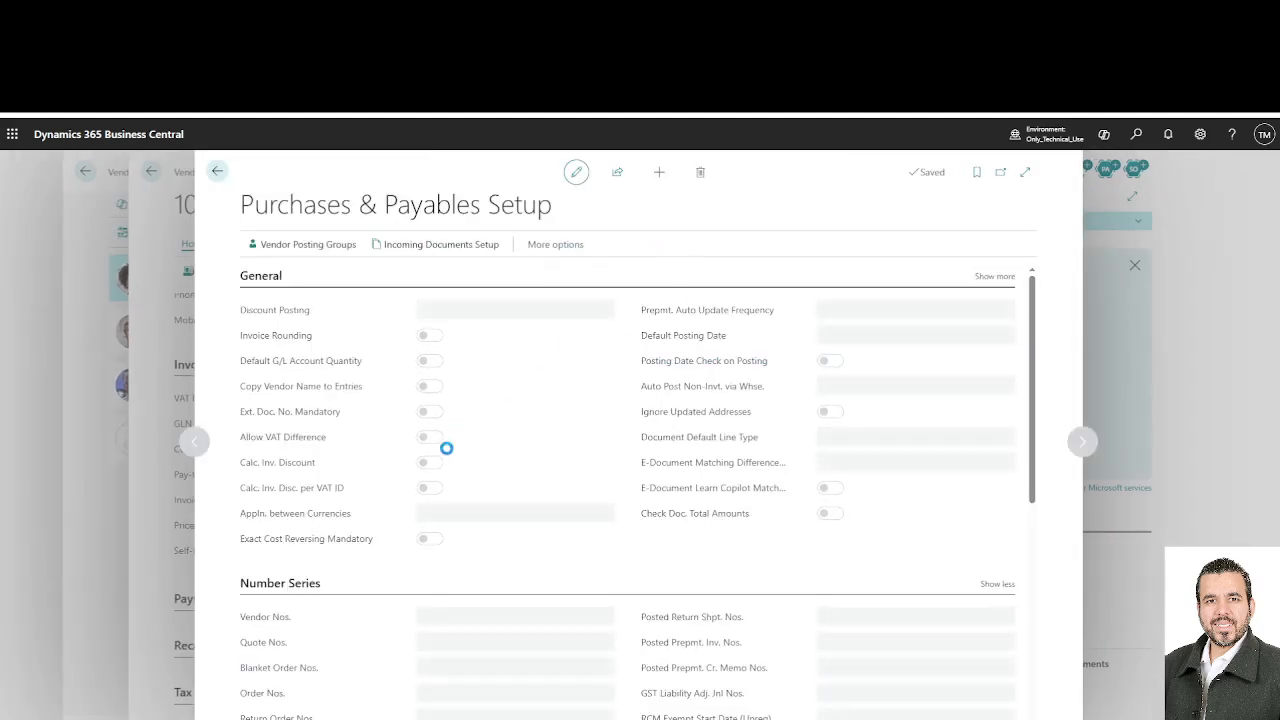
{"action": "scroll", "coordinate": [447, 451], "scroll_direction": "down", "scroll_amount": 3}
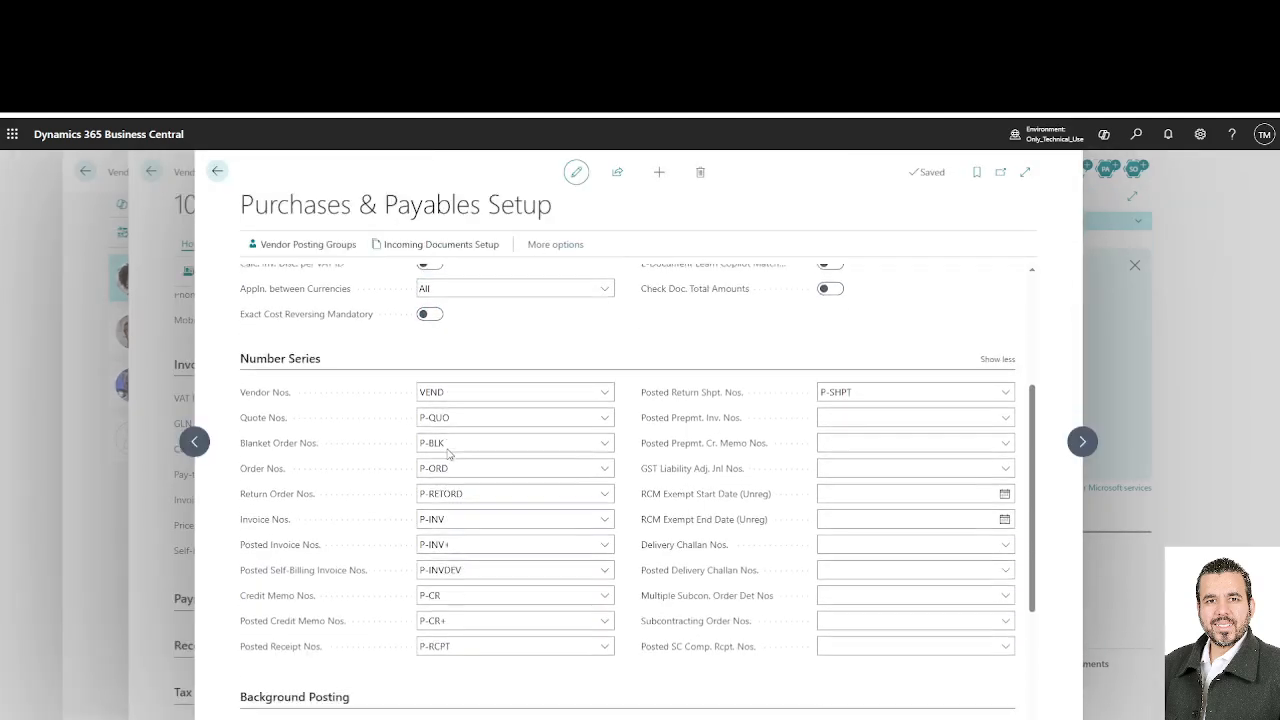
{"action": "scroll", "coordinate": [449, 454], "scroll_direction": "down", "scroll_amount": 1}
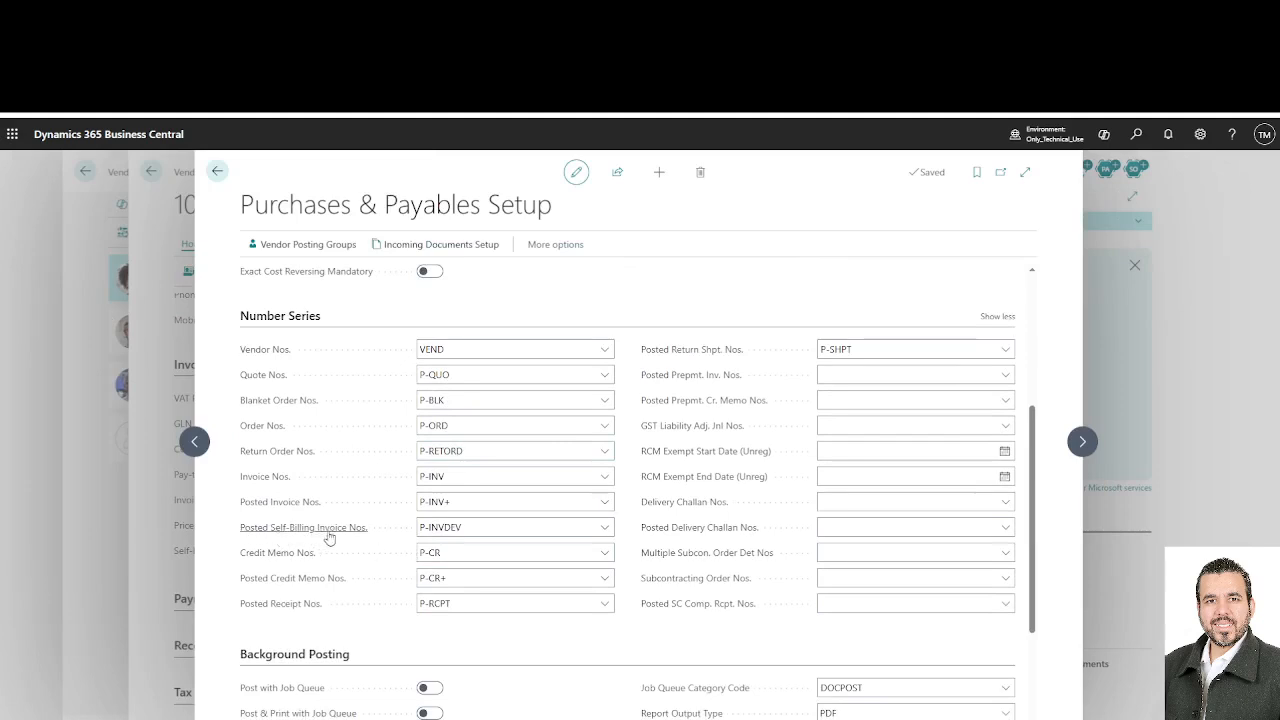
Inspect the details of the number series assigned to Posted Self-Billing Invoice Nos., including its last number used, and return to the vendor card
{"action": "left_click", "coordinate": [485, 527]}
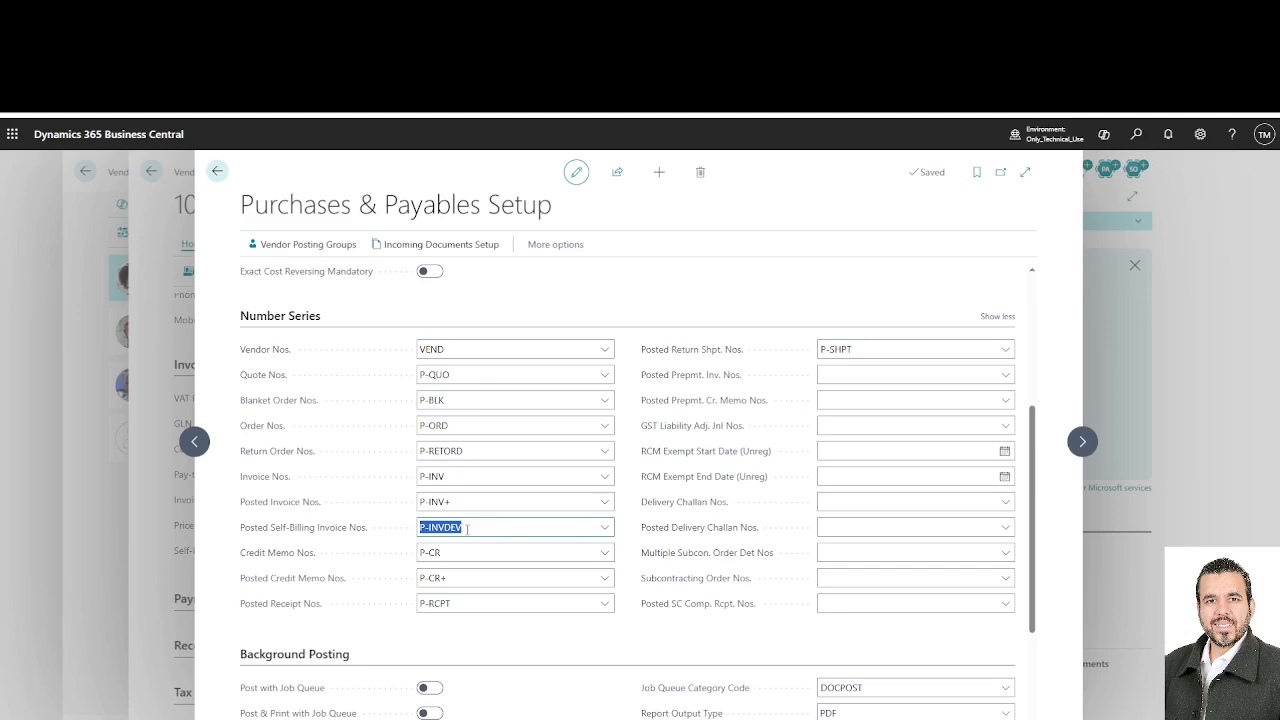
{"action": "left_click", "coordinate": [607, 531]}
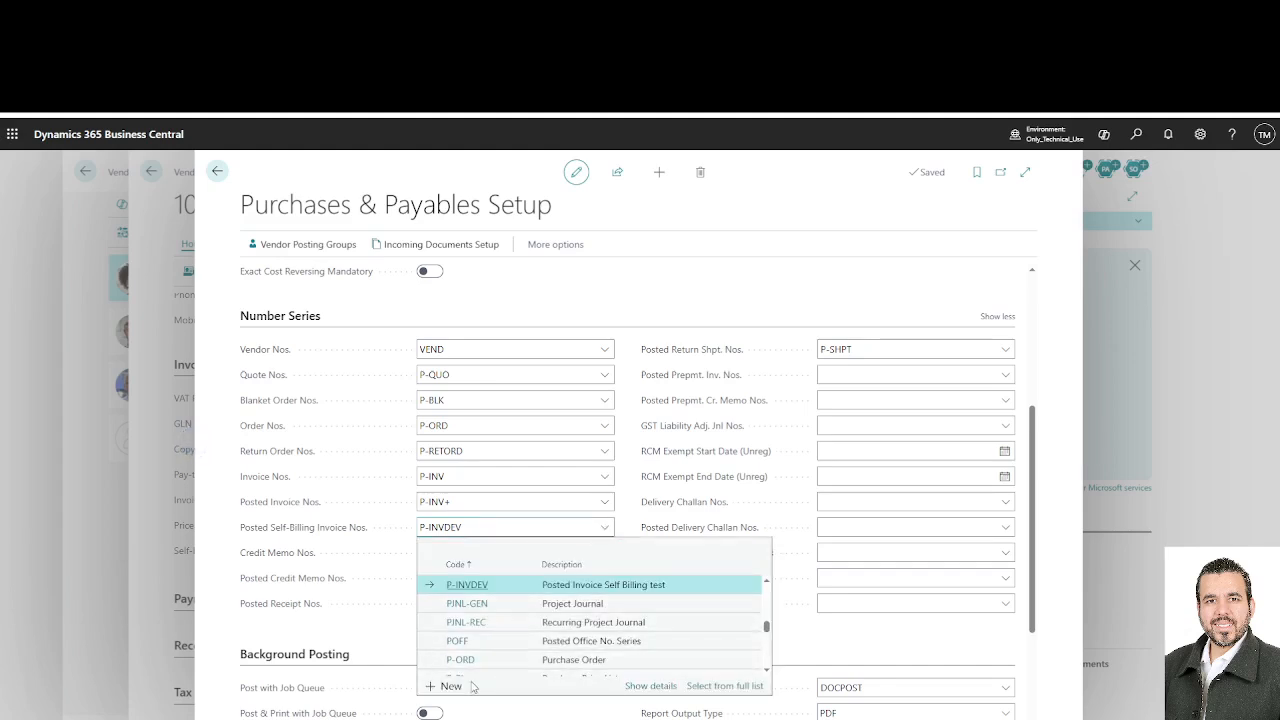
{"action": "left_click", "coordinate": [668, 686]}
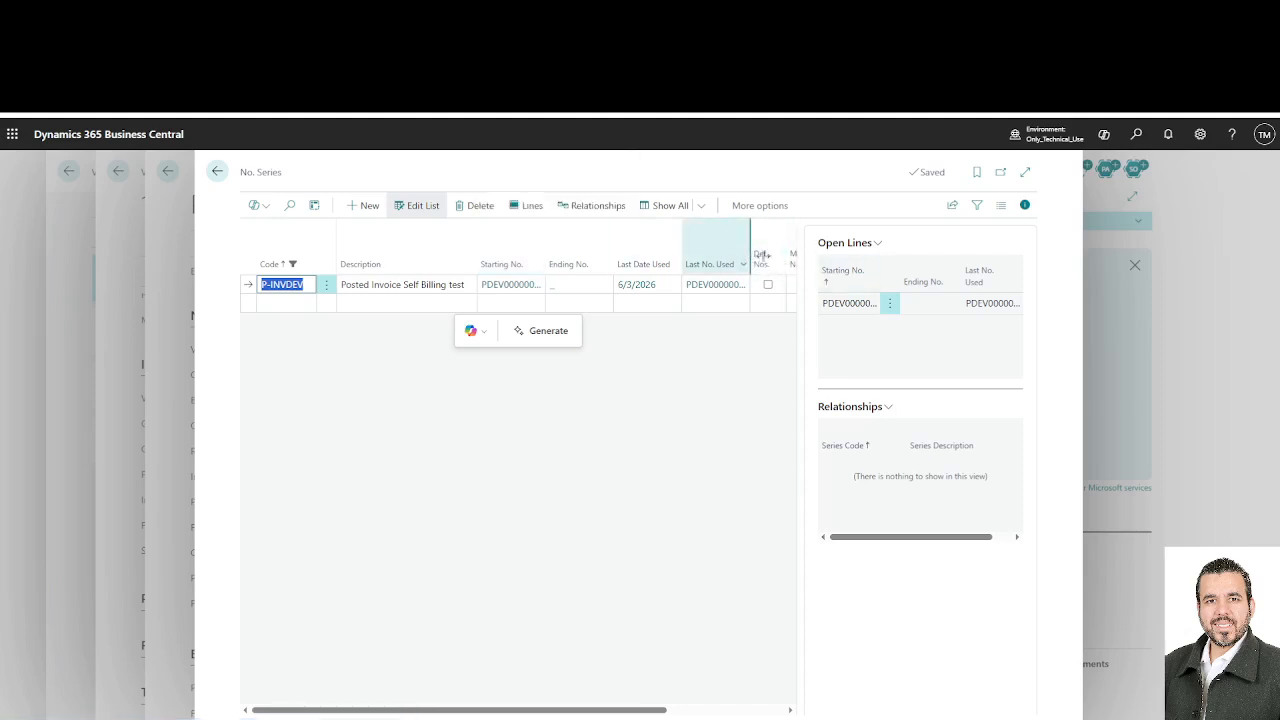
{"action": "left_click_drag", "start_coordinate": [762, 256], "coordinate": [781, 252]}
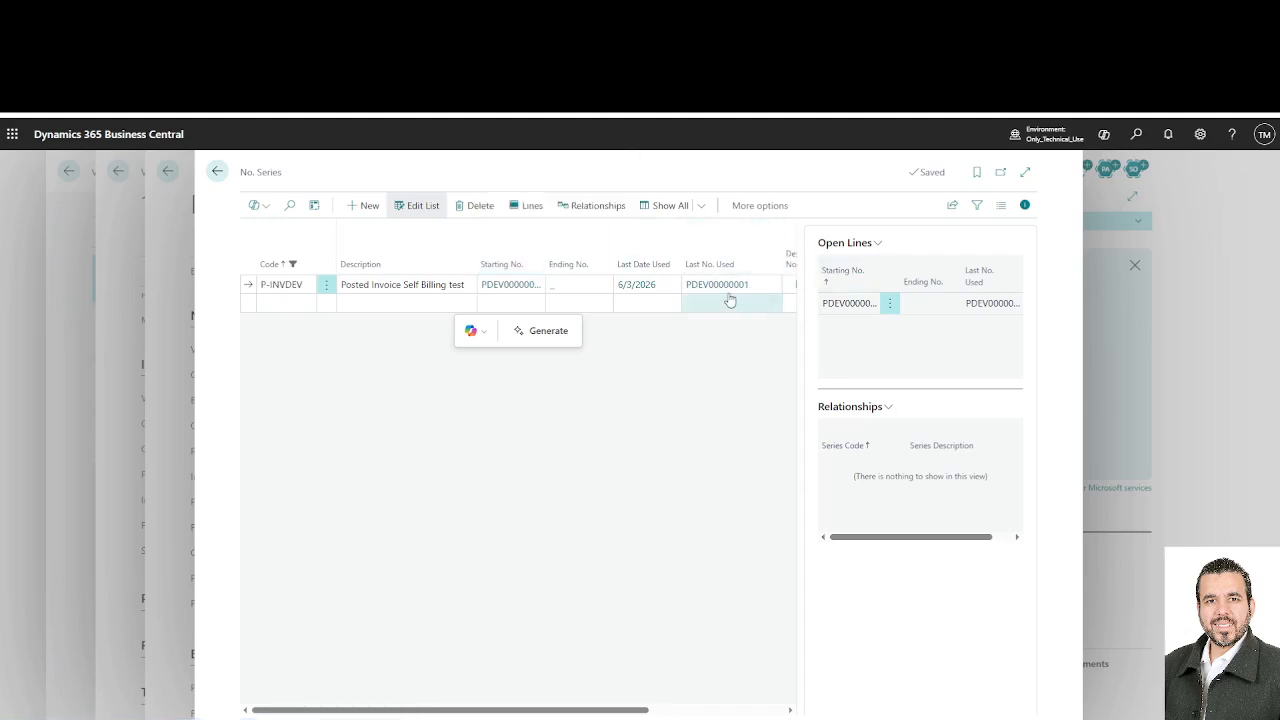
{"action": "left_click", "coordinate": [217, 174]}
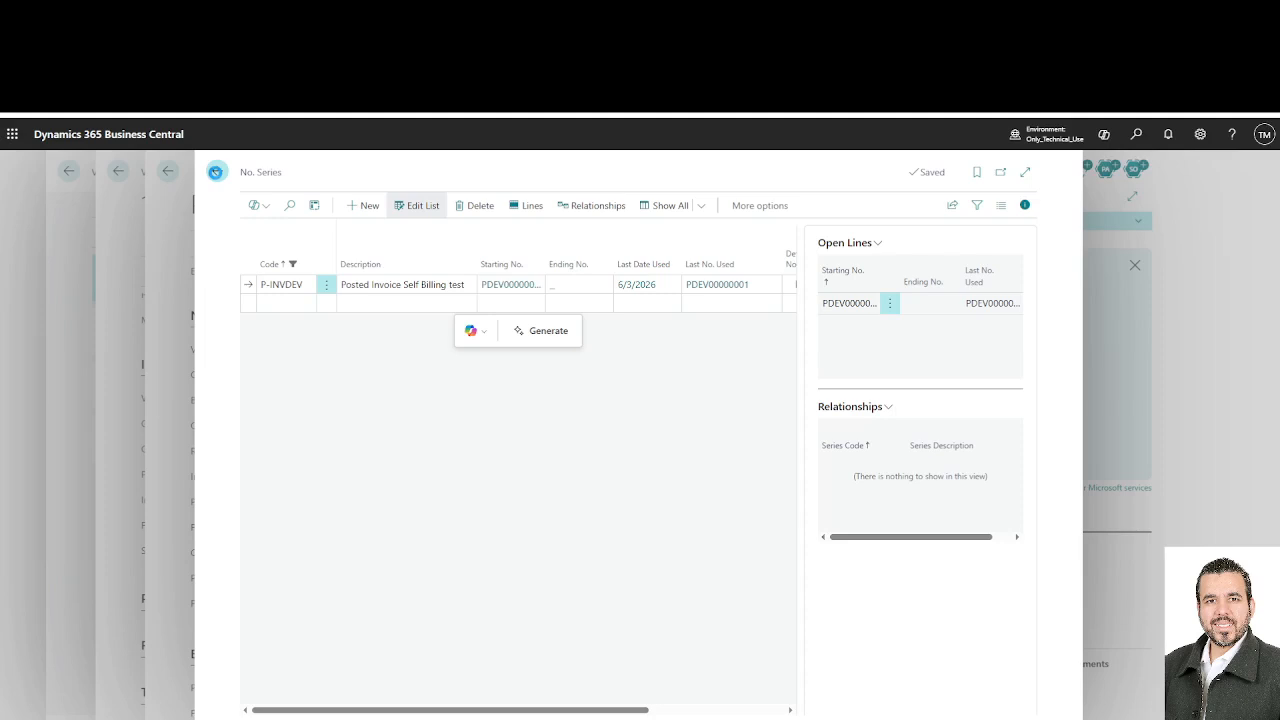
{"action": "left_click", "coordinate": [216, 172]}
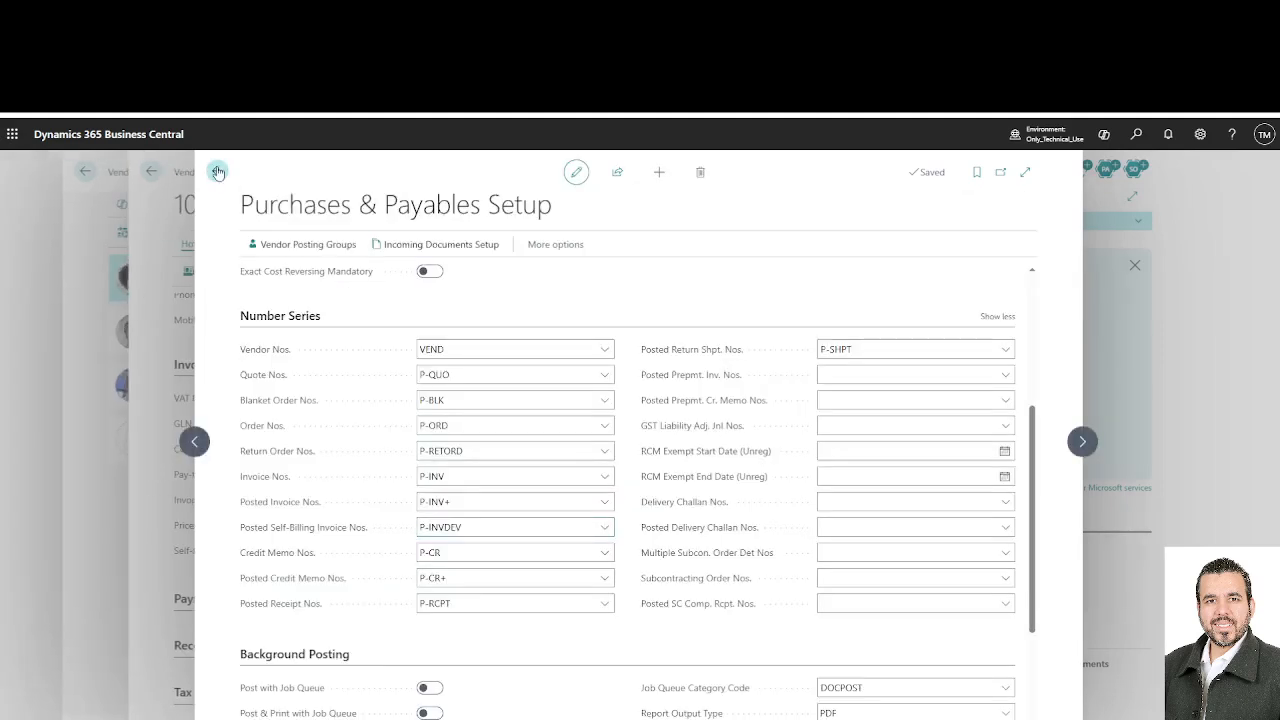
{"action": "left_click", "coordinate": [218, 172]}
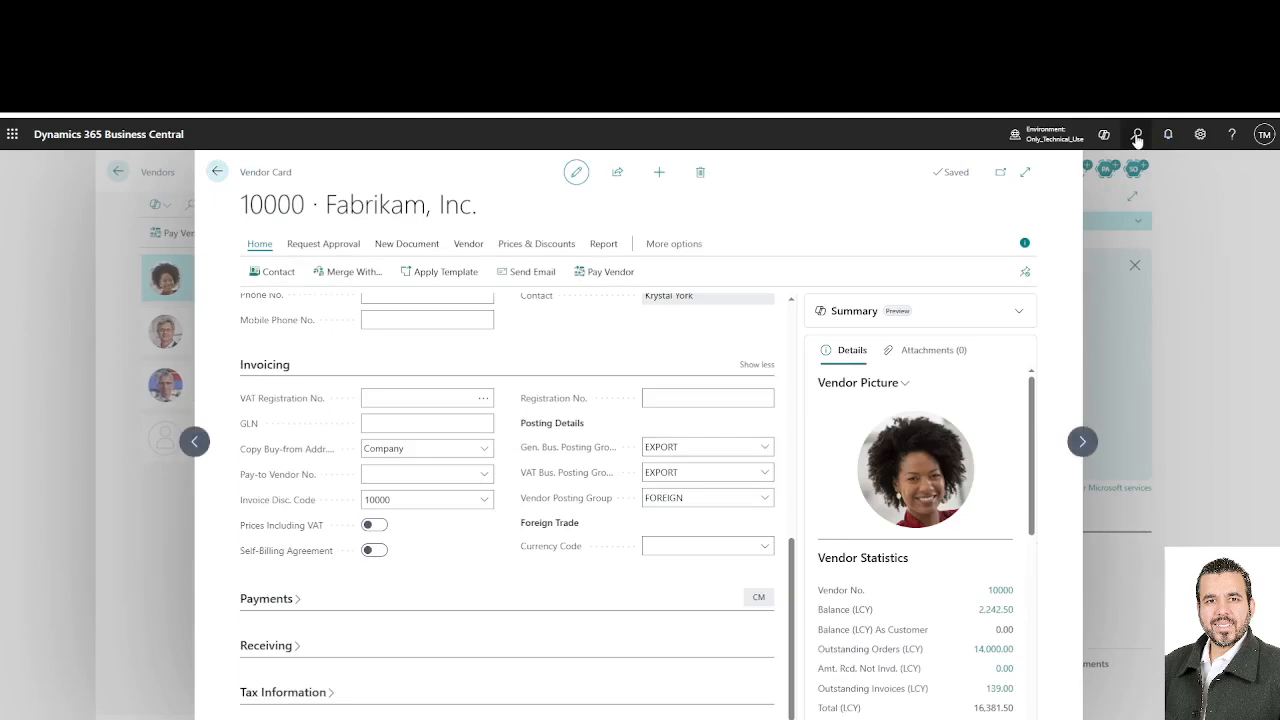
Search for Purchase Invoices and create a new purchase invoice with Fabrikam, Inc. as the vendor
{"action": "left_click", "coordinate": [1137, 136]}
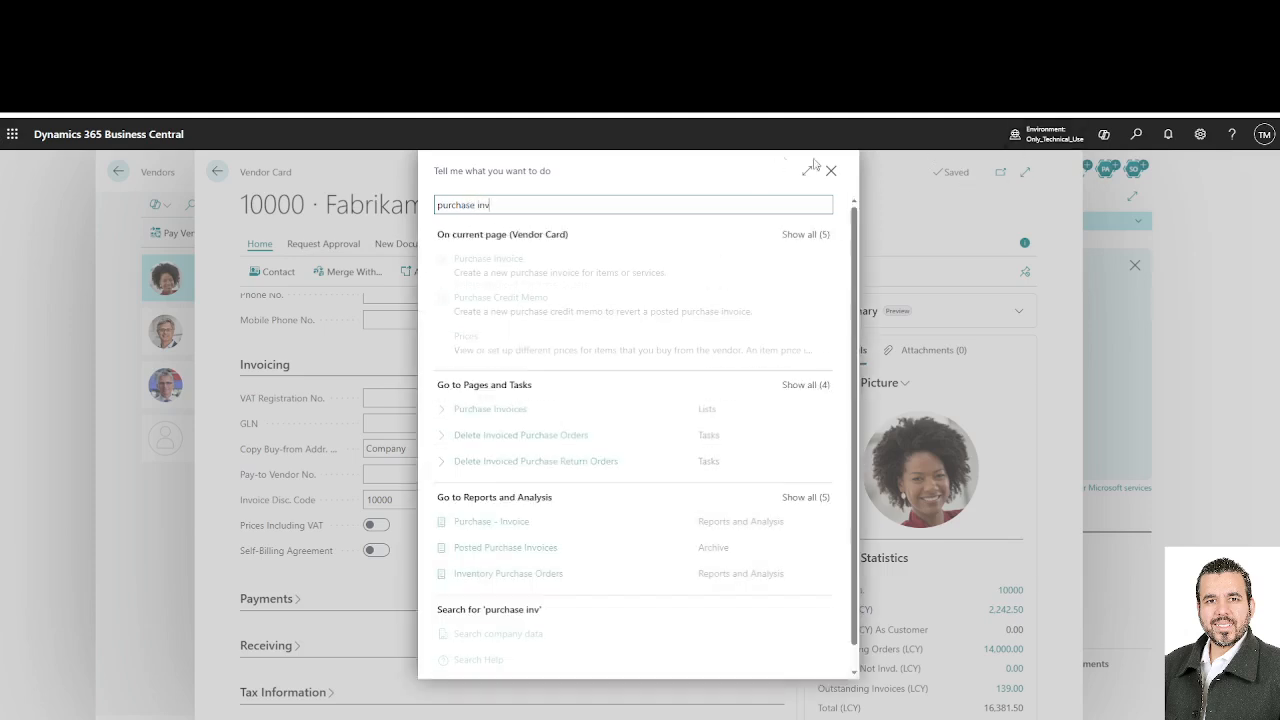
{"action": "left_click", "coordinate": [510, 409]}
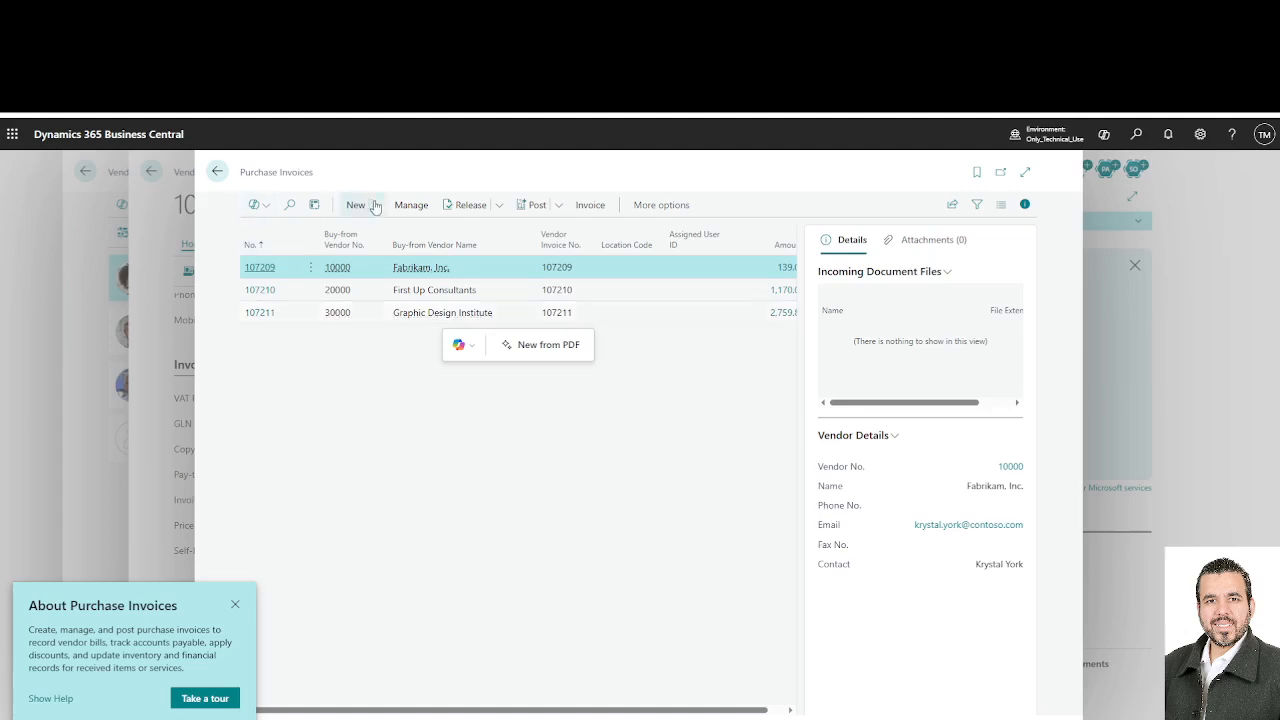
{"action": "left_click", "coordinate": [358, 205]}
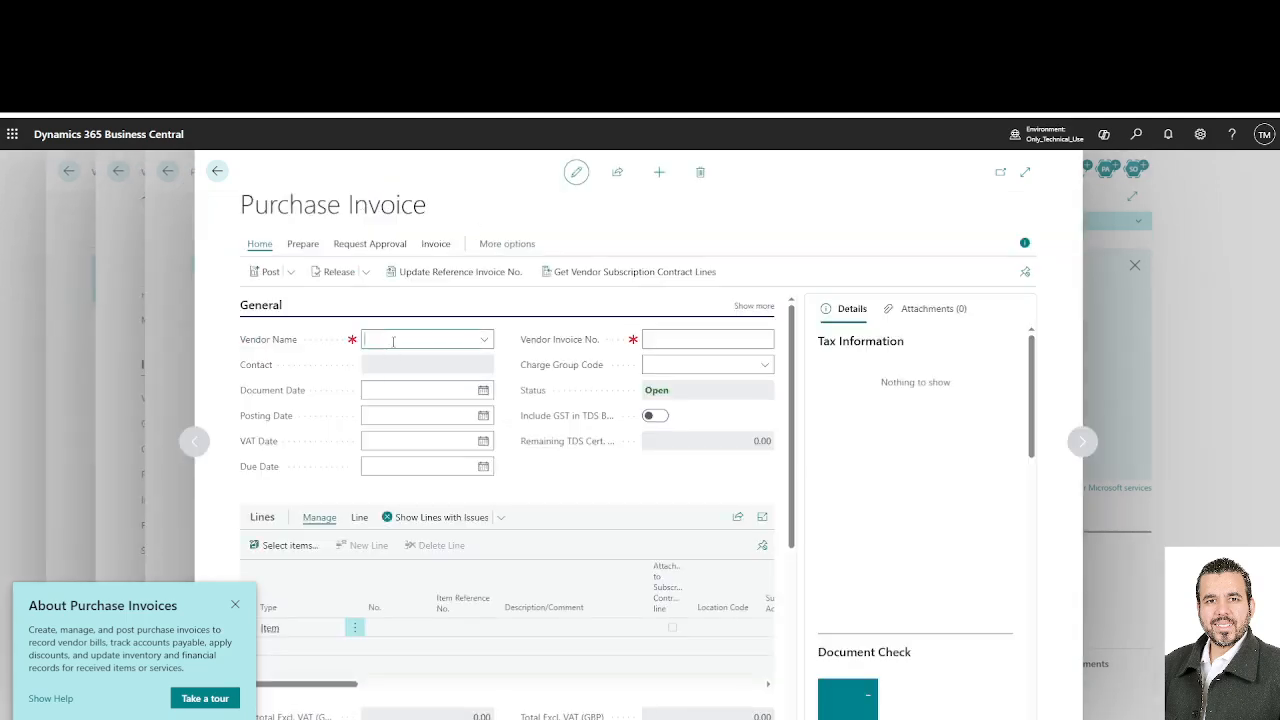
{"action": "type", "text": "1000"}
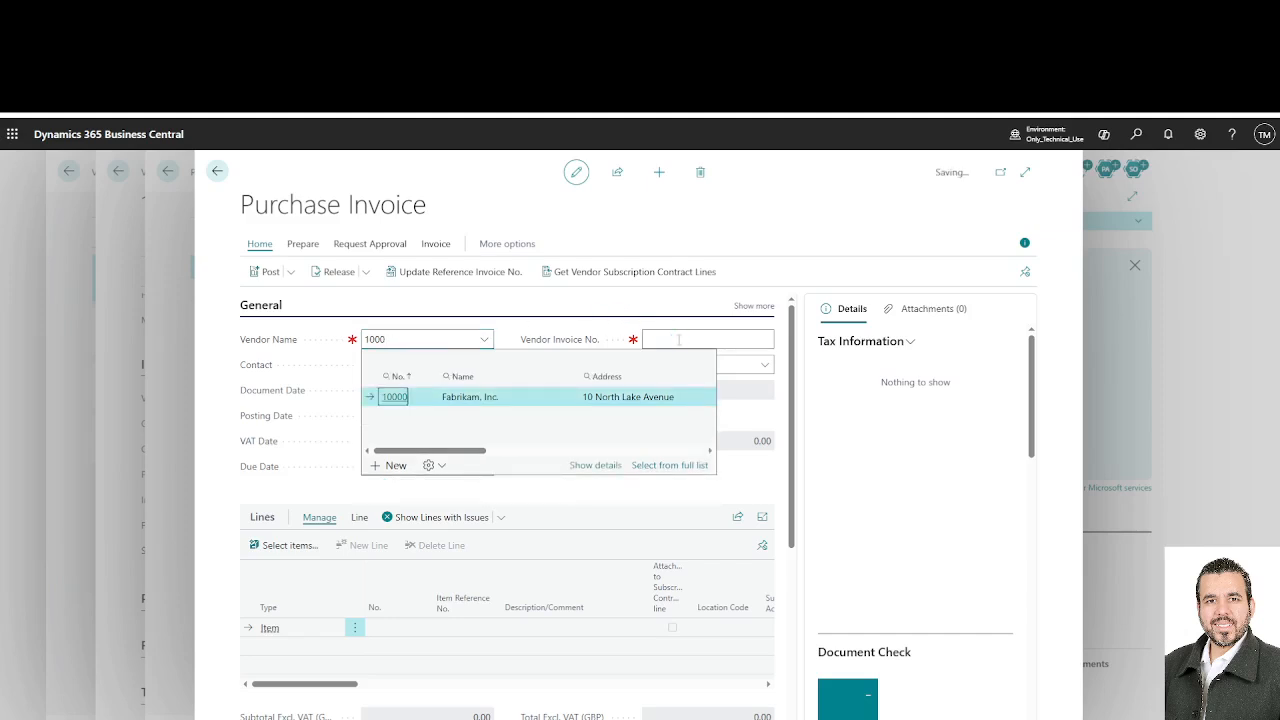
{"action": "left_click", "coordinate": [426, 395]}
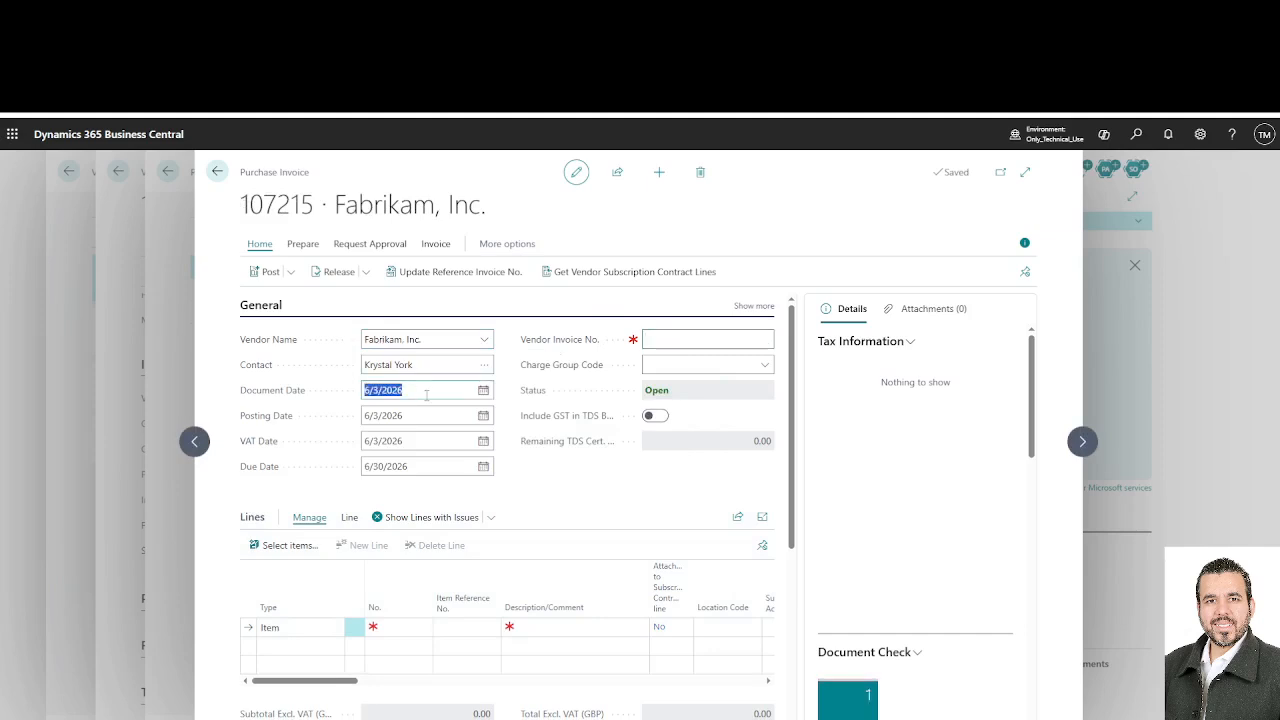
{"action": "left_click", "coordinate": [688, 342]}
Open the vendor card from the purchase invoice, check its Invoicing settings and return to the invoice
{"action": "left_click", "coordinate": [1136, 134]}
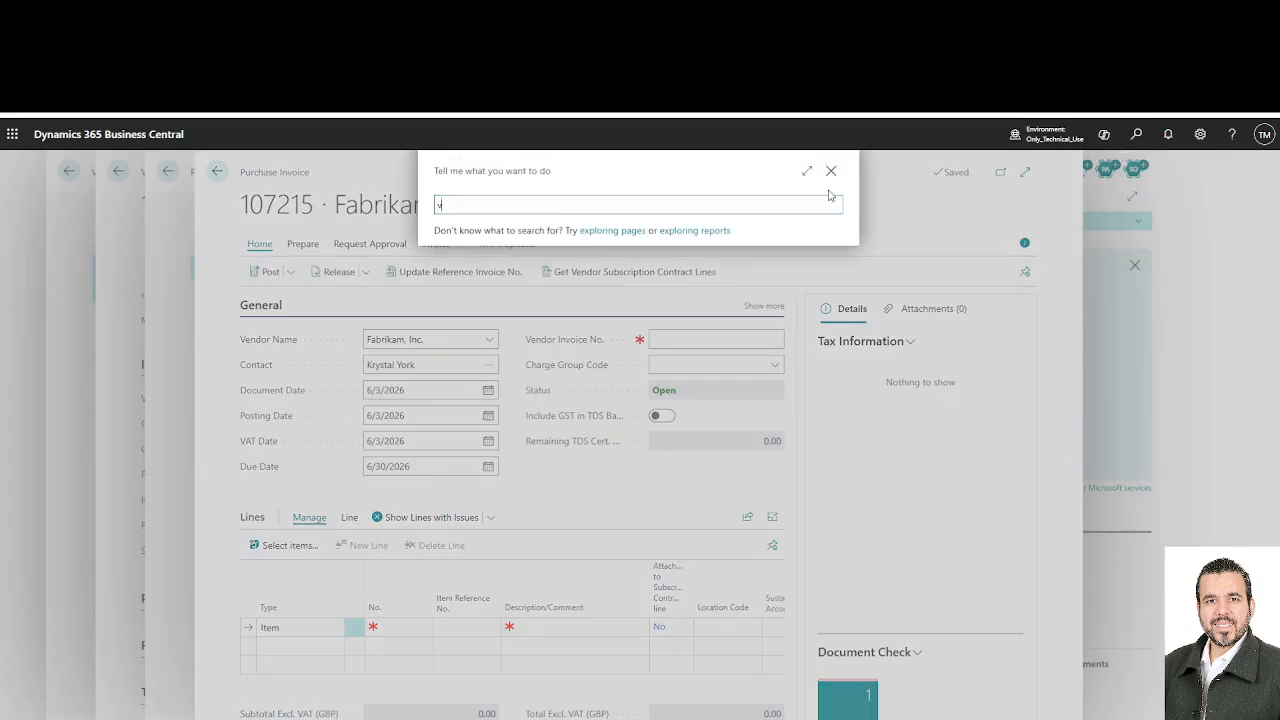
{"action": "type", "text": "vendo"}
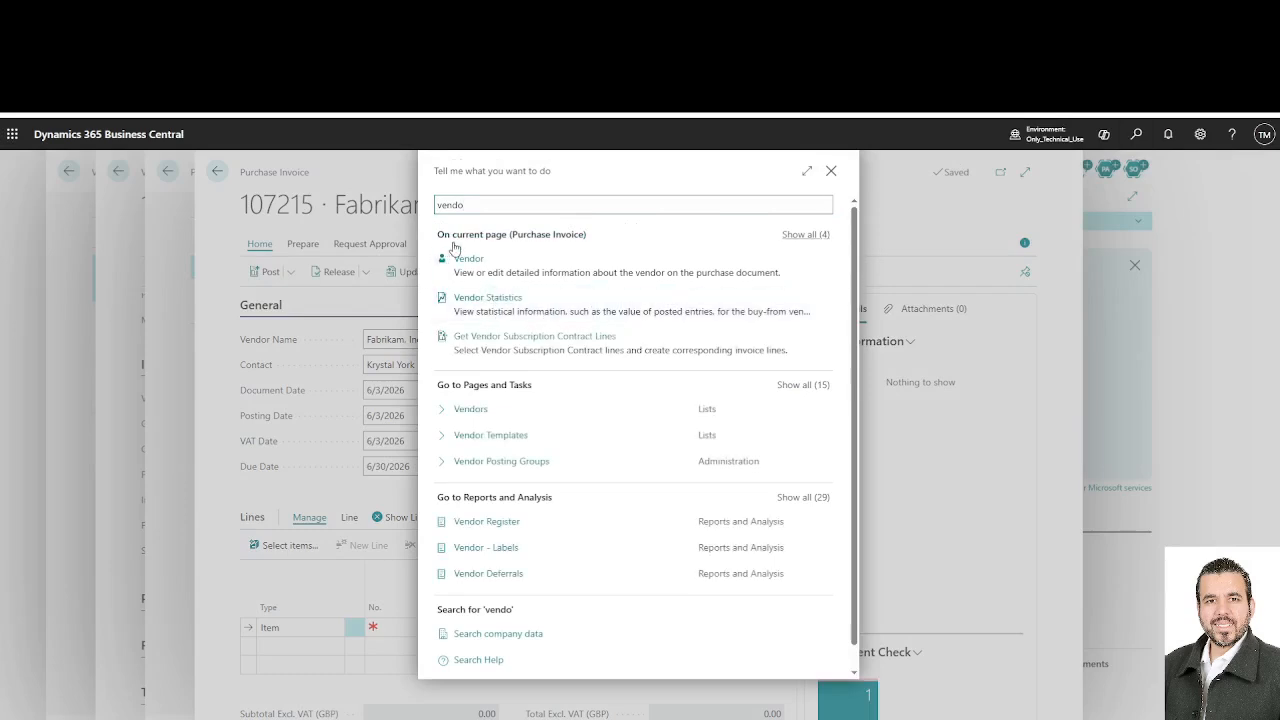
{"action": "left_click", "coordinate": [471, 258]}
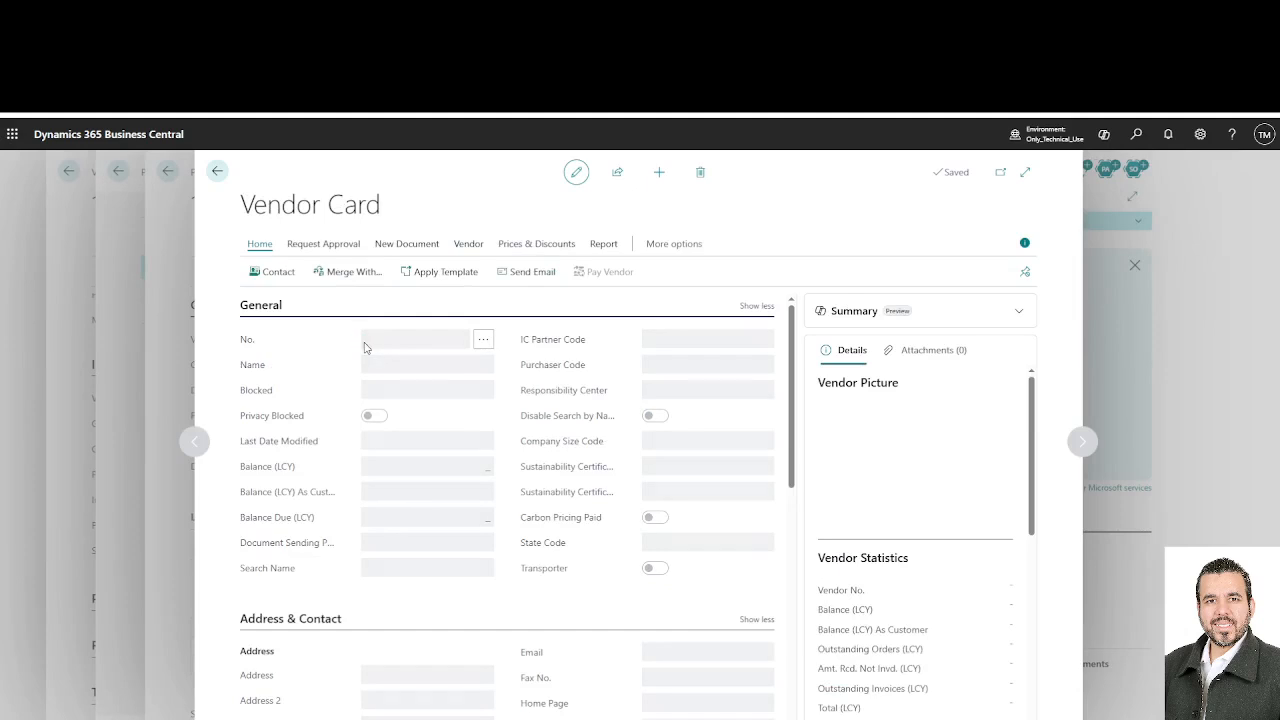
{"action": "scroll", "coordinate": [443, 528], "scroll_direction": "down", "scroll_amount": 3}
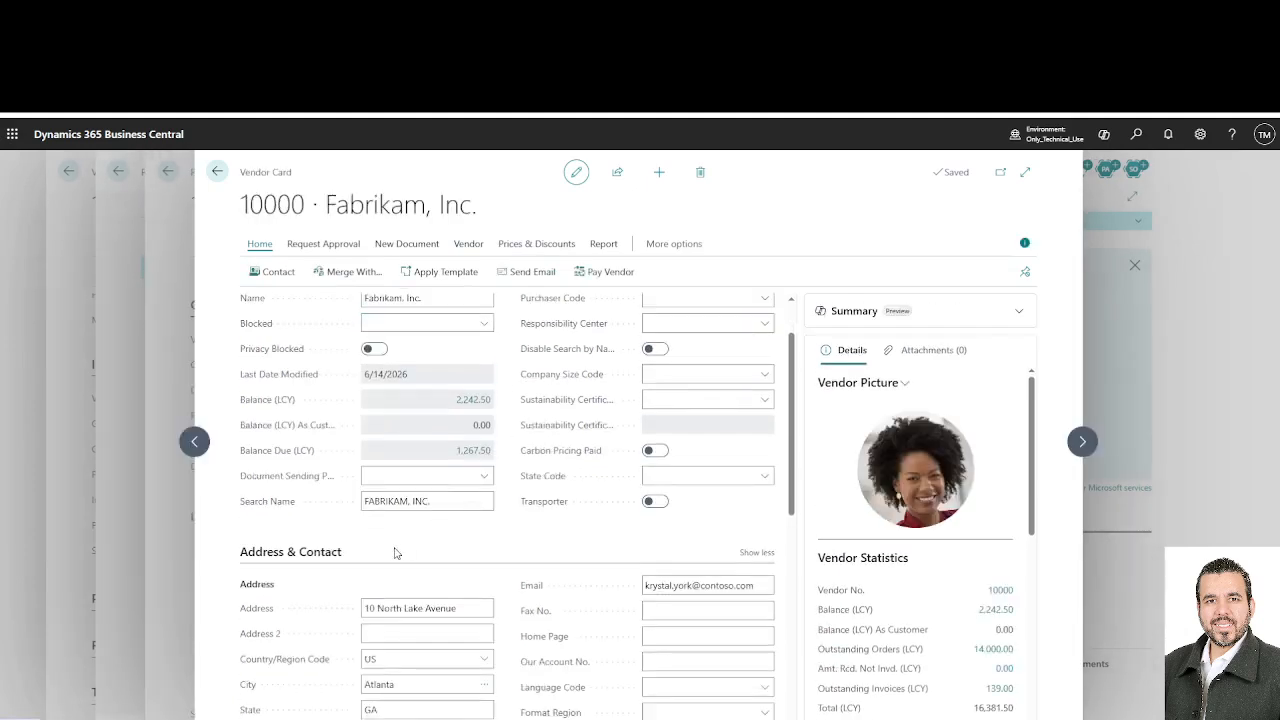
{"action": "scroll", "coordinate": [352, 636], "scroll_direction": "down", "scroll_amount": 5}
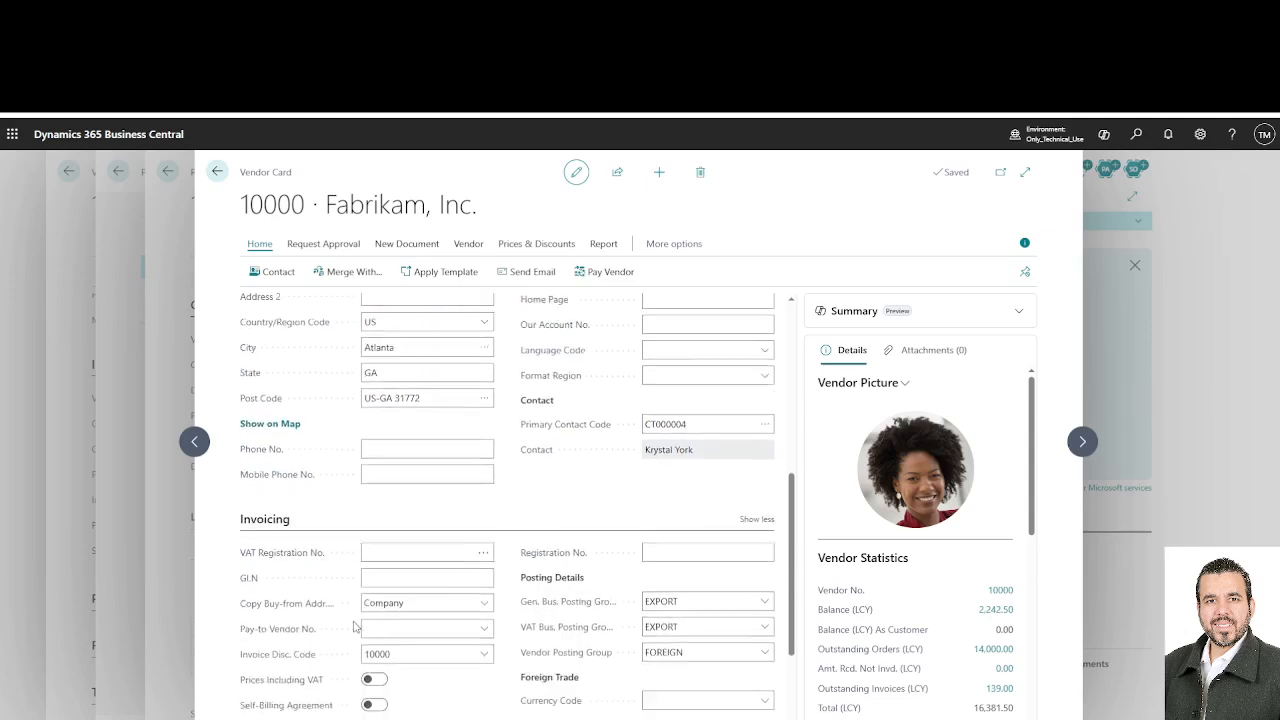
{"action": "left_click", "coordinate": [218, 173]}
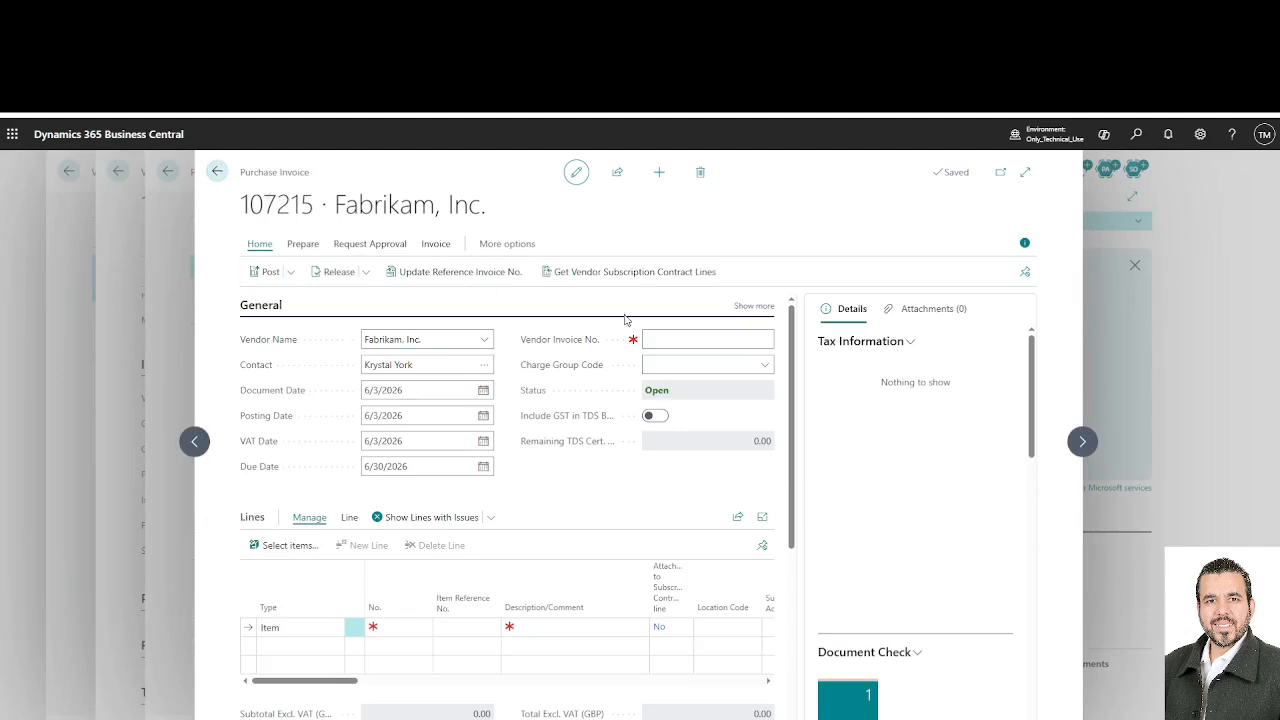
Enter 56554323 as the Vendor Invoice No. and reselect Fabrikam, Inc. as the vendor from the full vendor list
{"action": "left_click", "coordinate": [650, 341]}
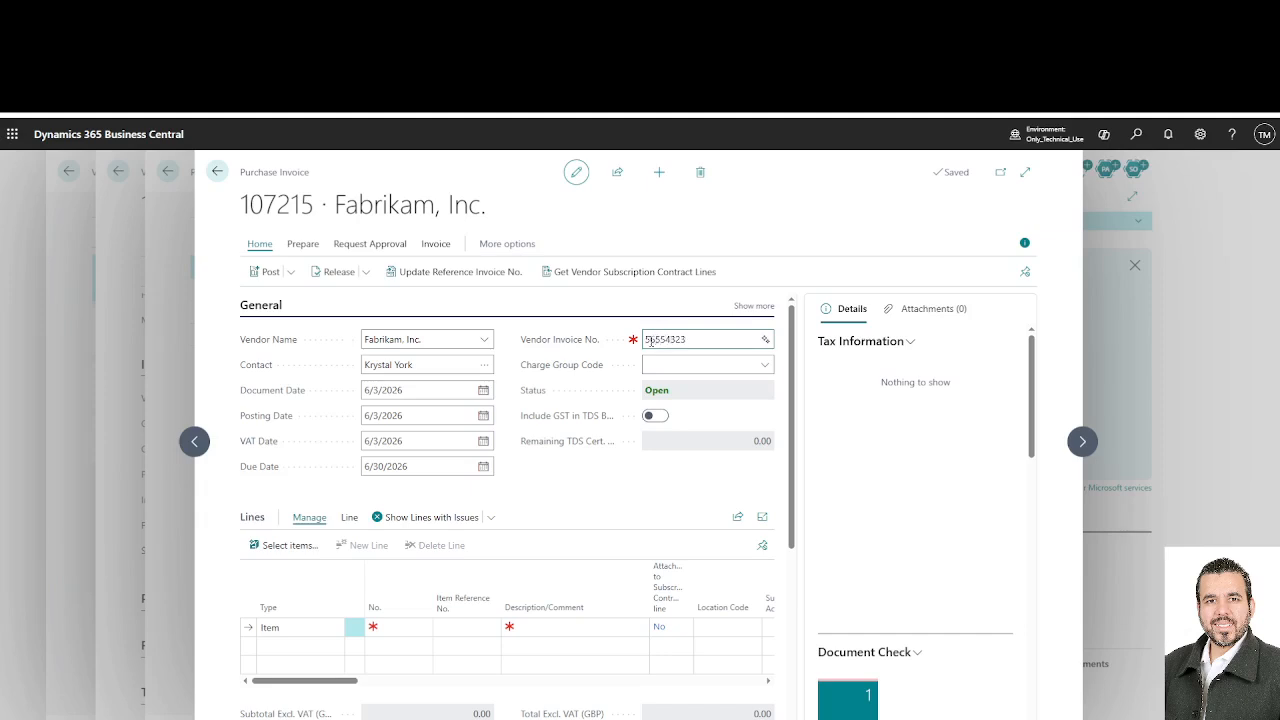
{"action": "key", "text": "Tab"}
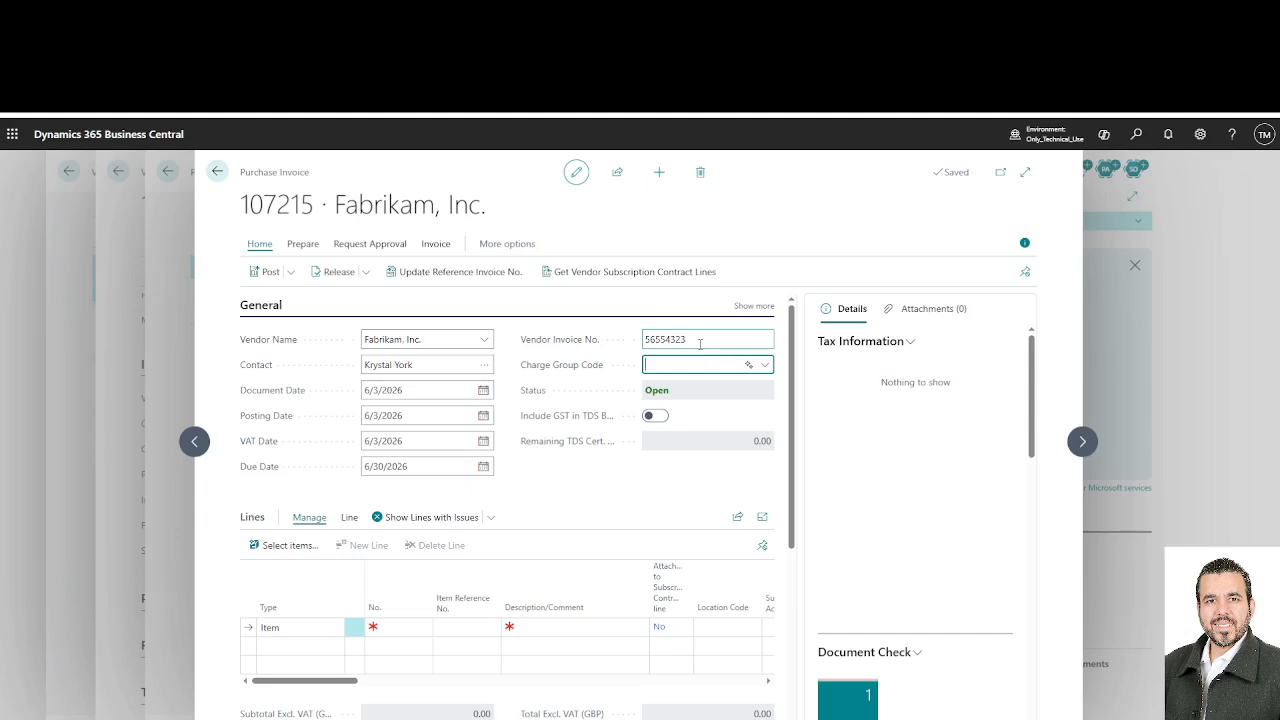
{"action": "left_click", "coordinate": [484, 339]}
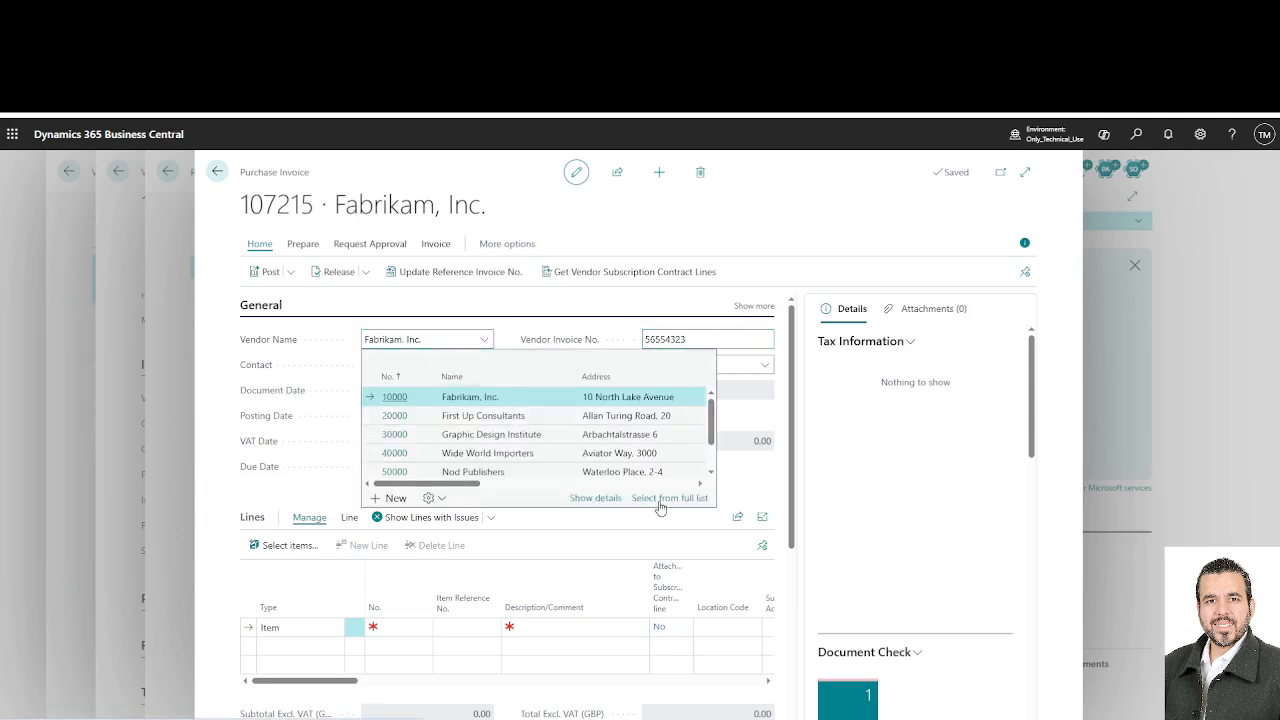
{"action": "left_click", "coordinate": [668, 498]}
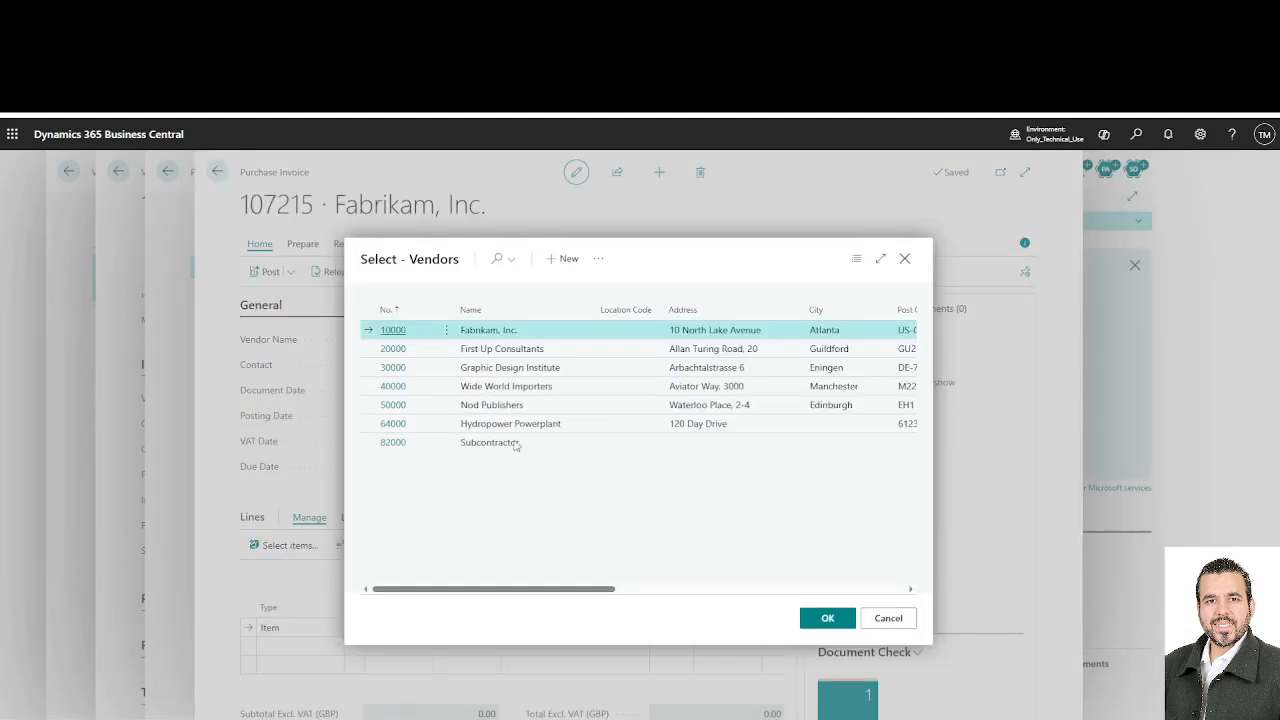
{"action": "left_click", "coordinate": [393, 330]}
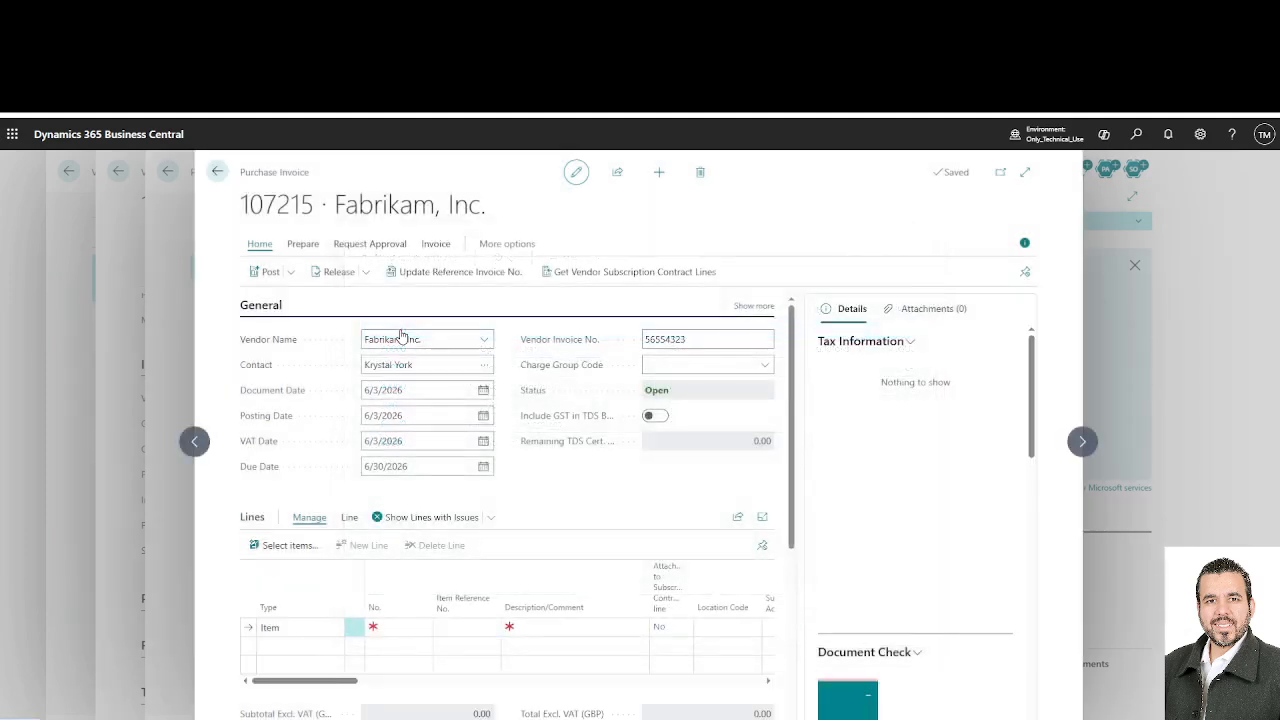
{"action": "left_click", "coordinate": [485, 340]}
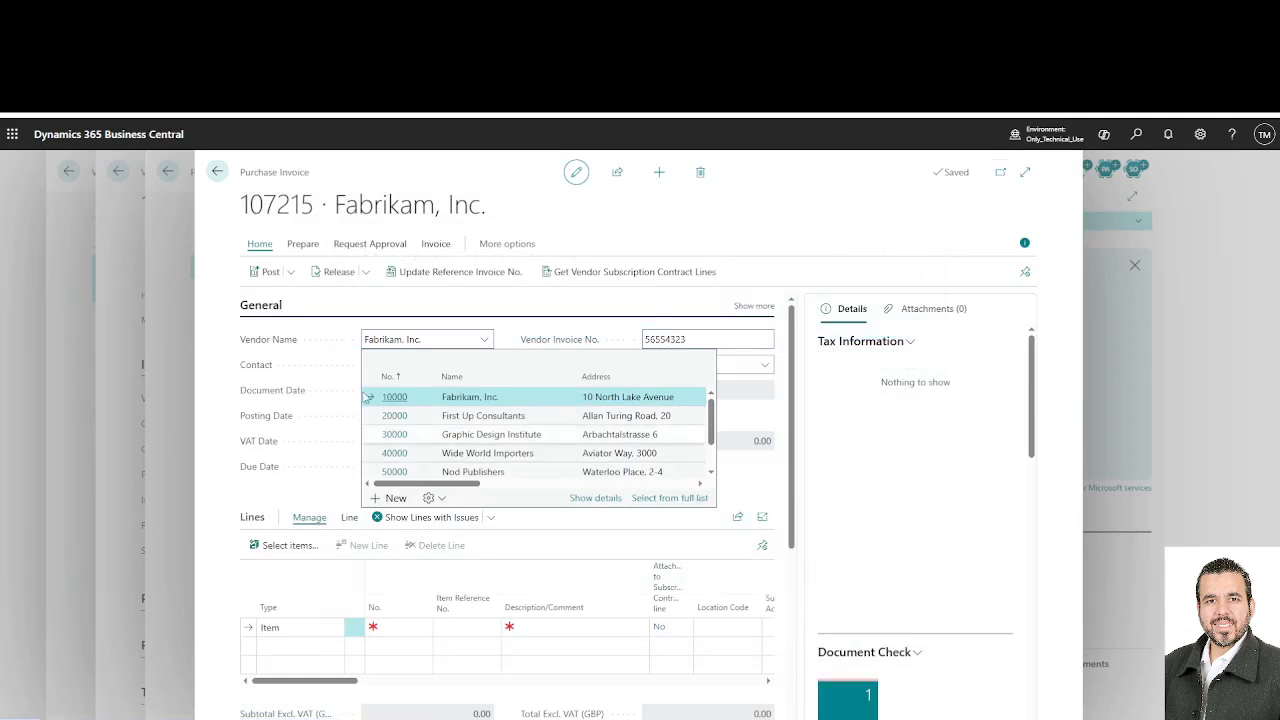
{"action": "left_click", "coordinate": [693, 499]}
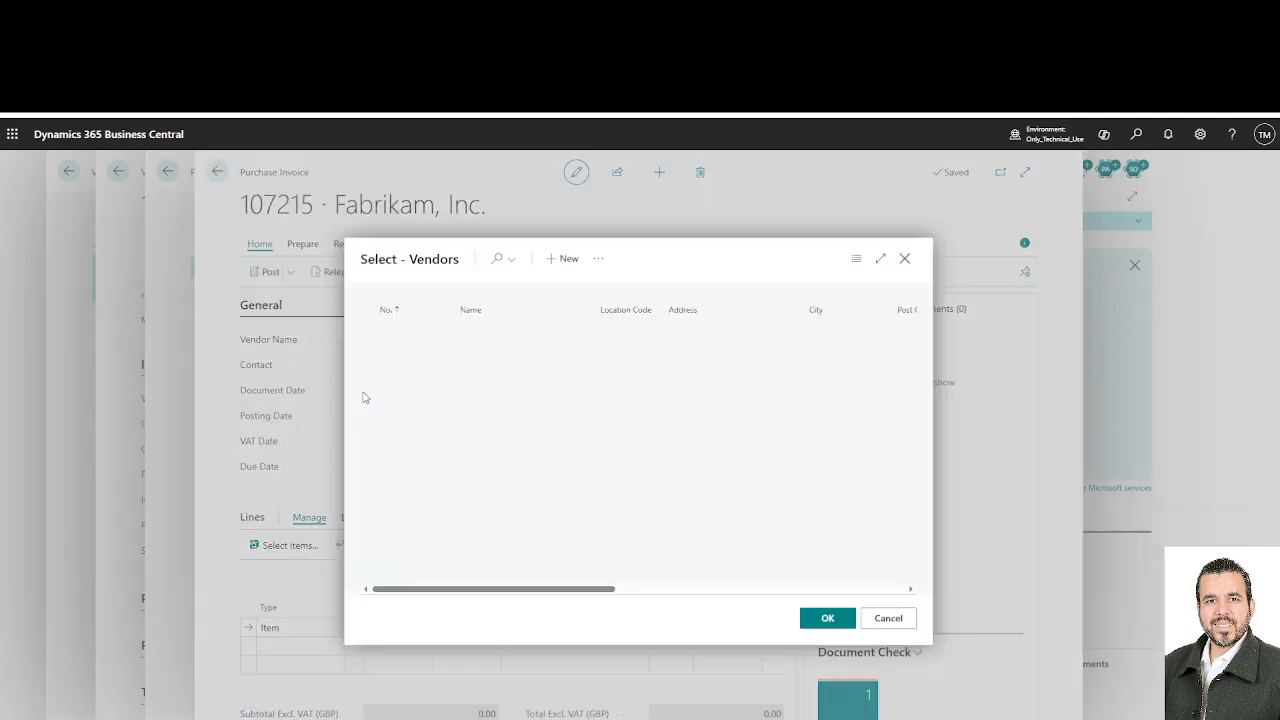
{"action": "left_click", "coordinate": [498, 258]}
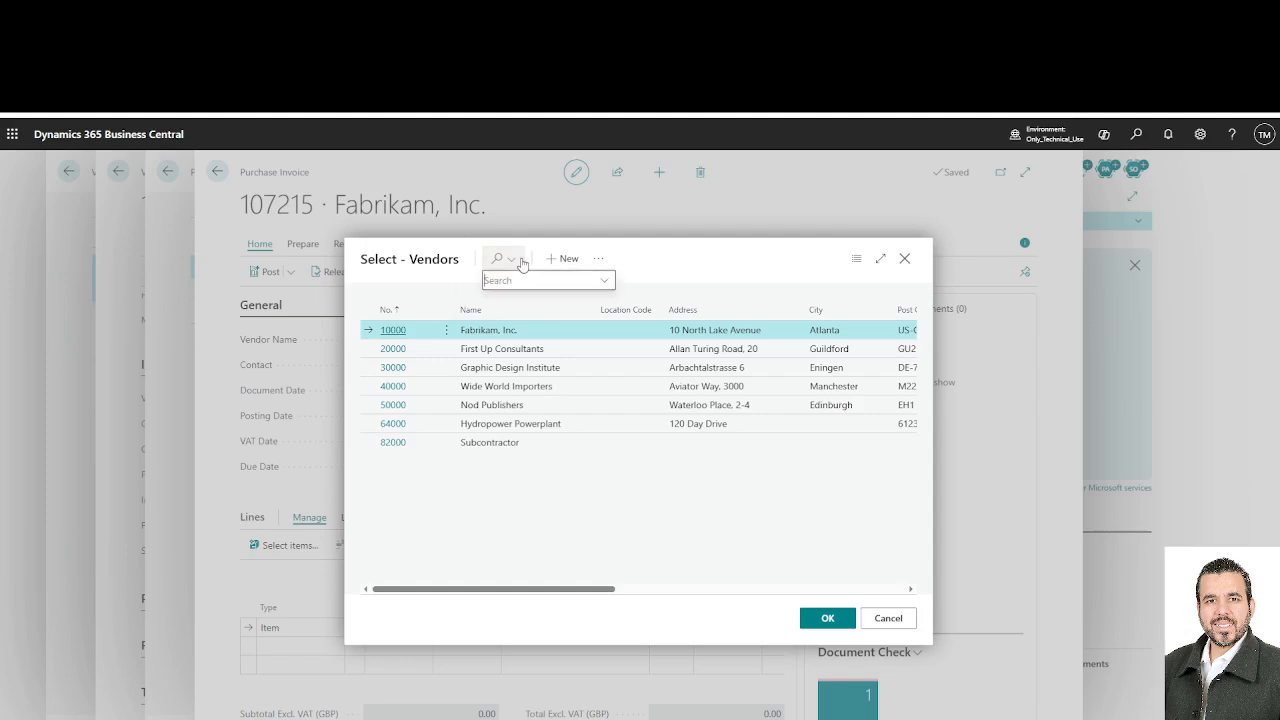
{"action": "left_click", "coordinate": [598, 258]}
{"action": "left_click", "coordinate": [620, 310]}
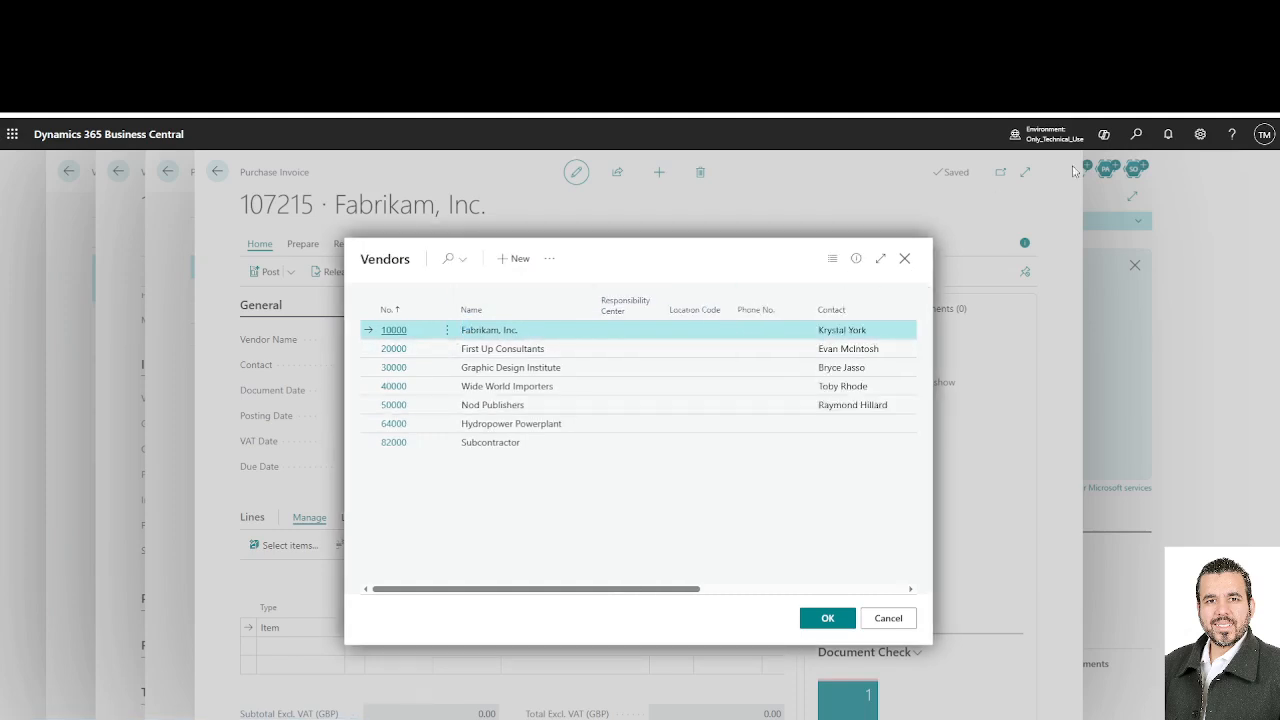
Search for the Vendors page and open the vendor card of Fabrikam, Inc
{"action": "left_click", "coordinate": [1136, 136]}
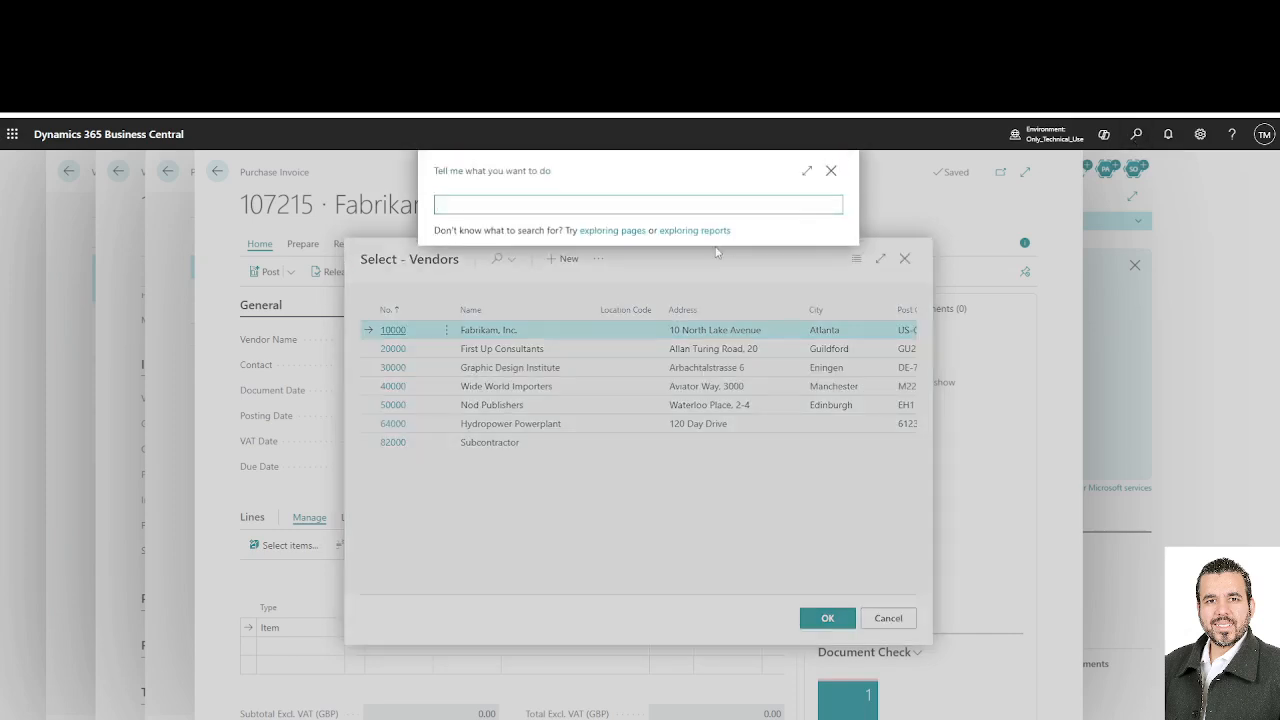
{"action": "type", "text": "vendor"}
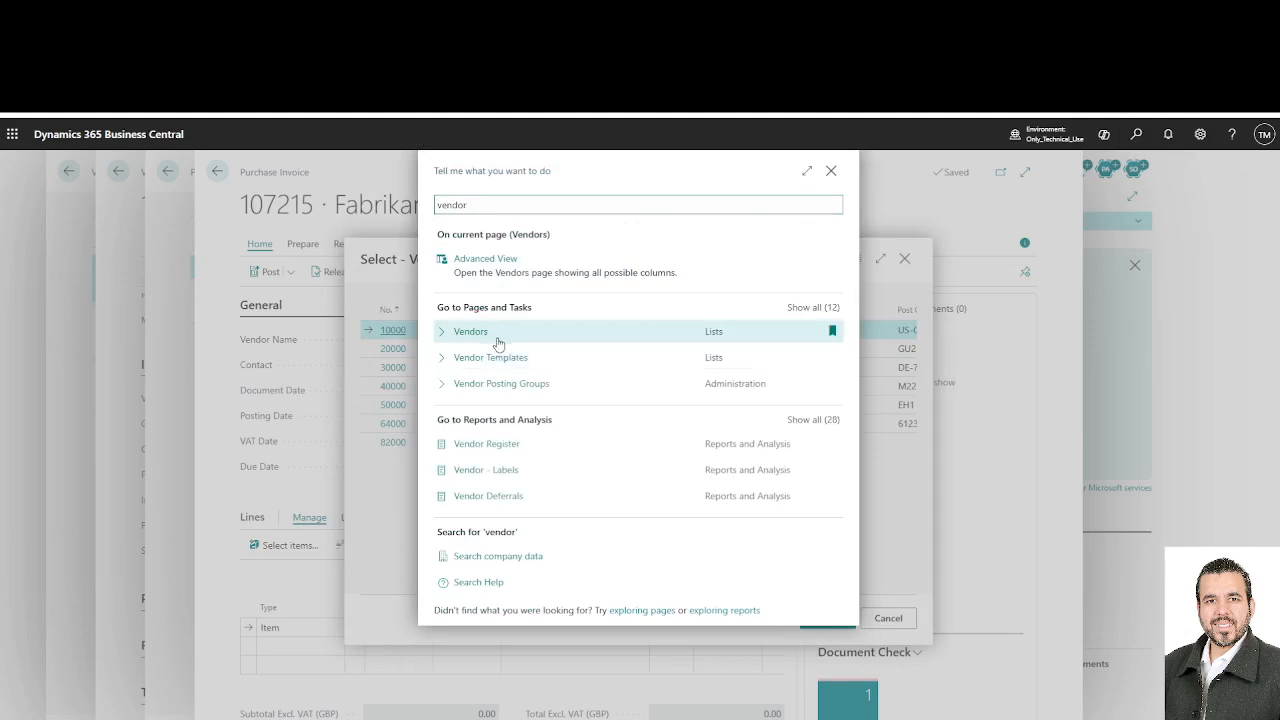
{"action": "left_click", "coordinate": [471, 333]}
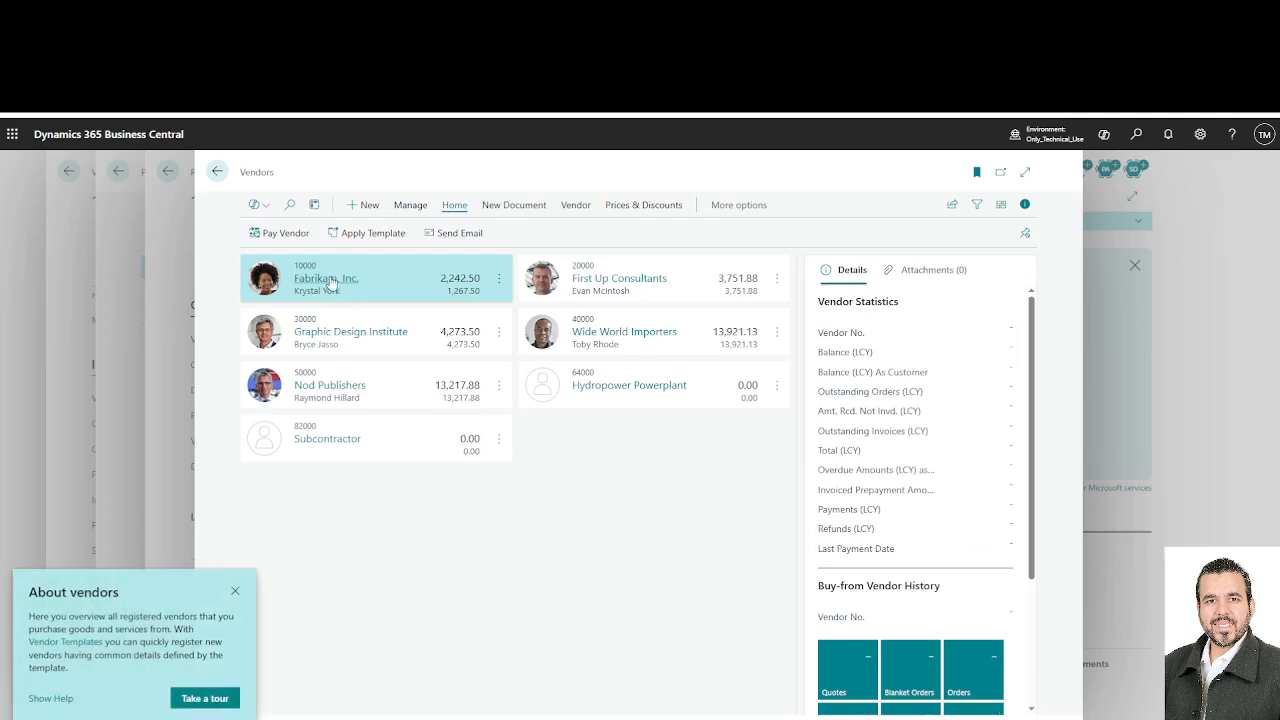
{"action": "left_click", "coordinate": [331, 284]}
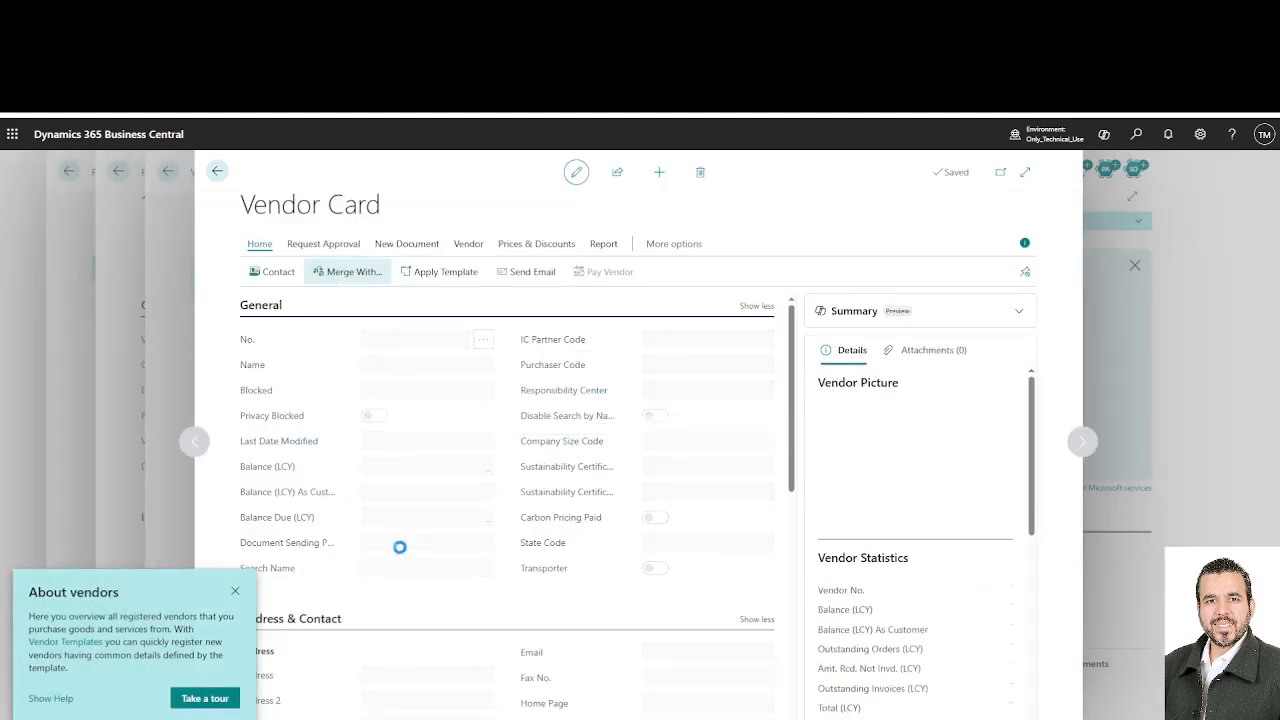
Turn on Self-Billing Agreement in the Invoicing section of the vendor card and return to the purchase invoice
{"action": "scroll", "coordinate": [397, 554], "scroll_direction": "down", "scroll_amount": 2}
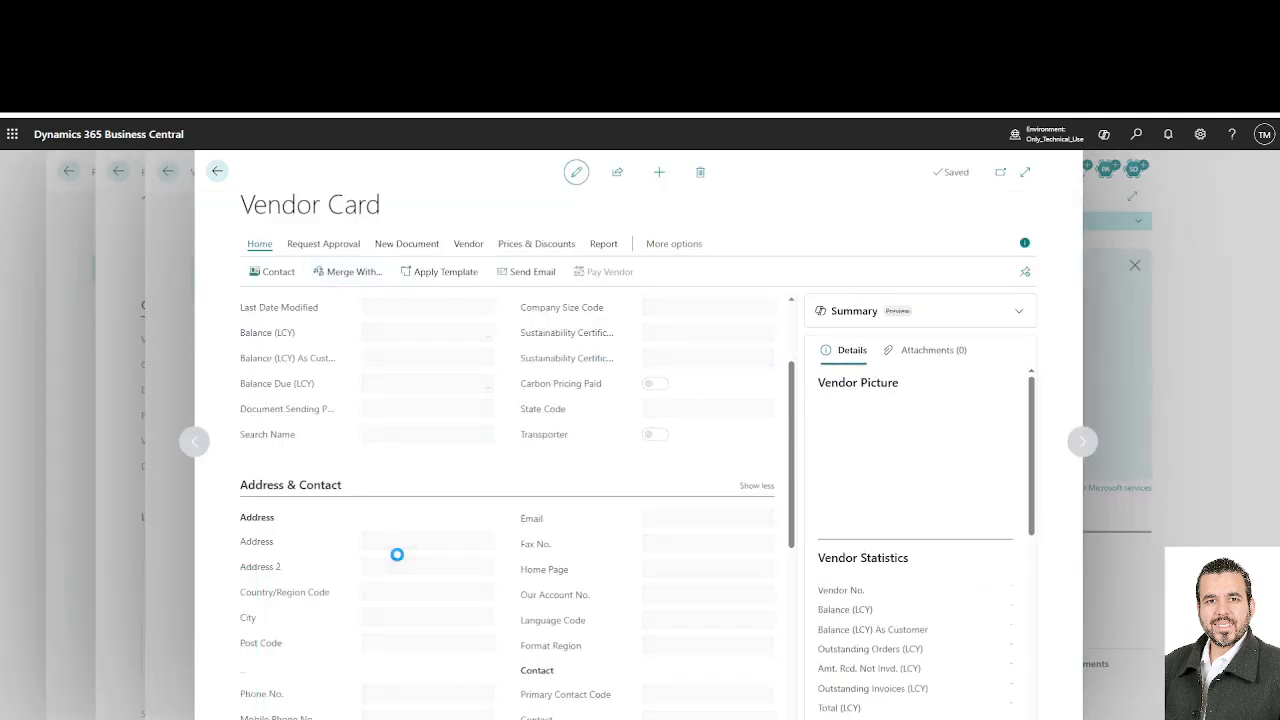
{"action": "scroll", "coordinate": [397, 554], "scroll_direction": "down", "scroll_amount": 2}
{"action": "scroll", "coordinate": [398, 555], "scroll_direction": "up", "scroll_amount": 3}
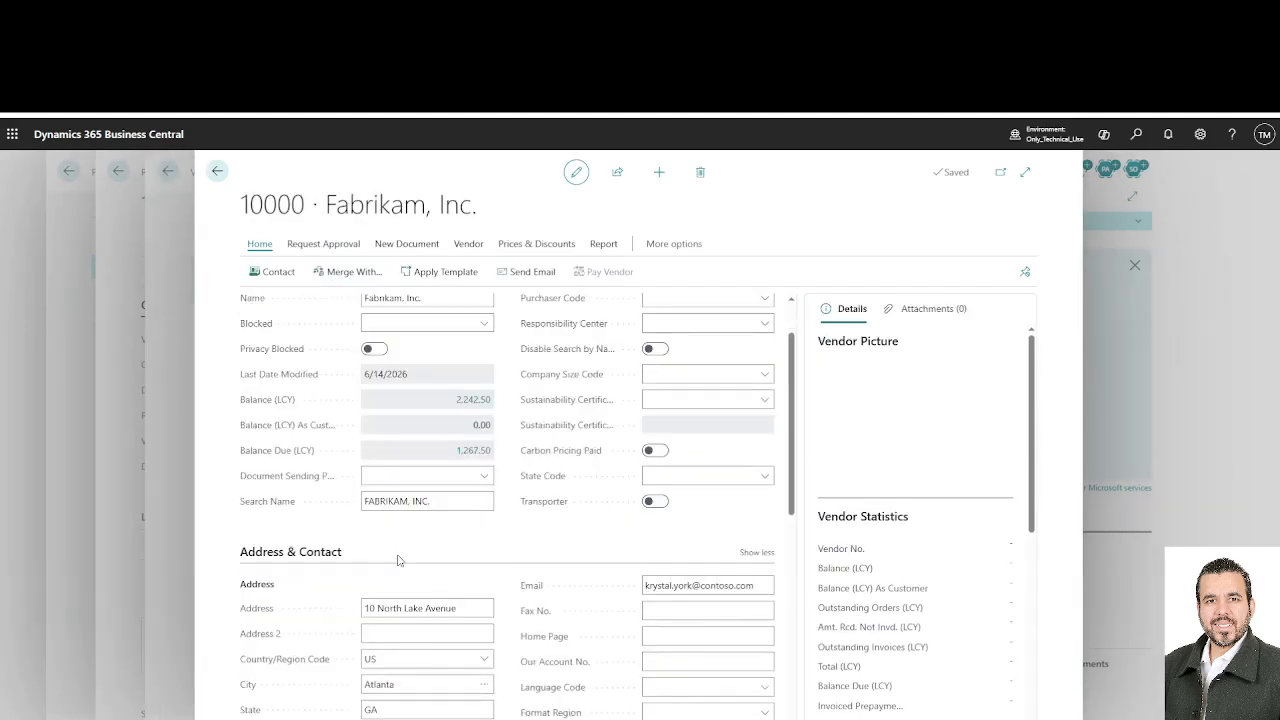
{"action": "scroll", "coordinate": [398, 555], "scroll_direction": "down", "scroll_amount": 2}
{"action": "scroll", "coordinate": [398, 555], "scroll_direction": "down", "scroll_amount": 4}
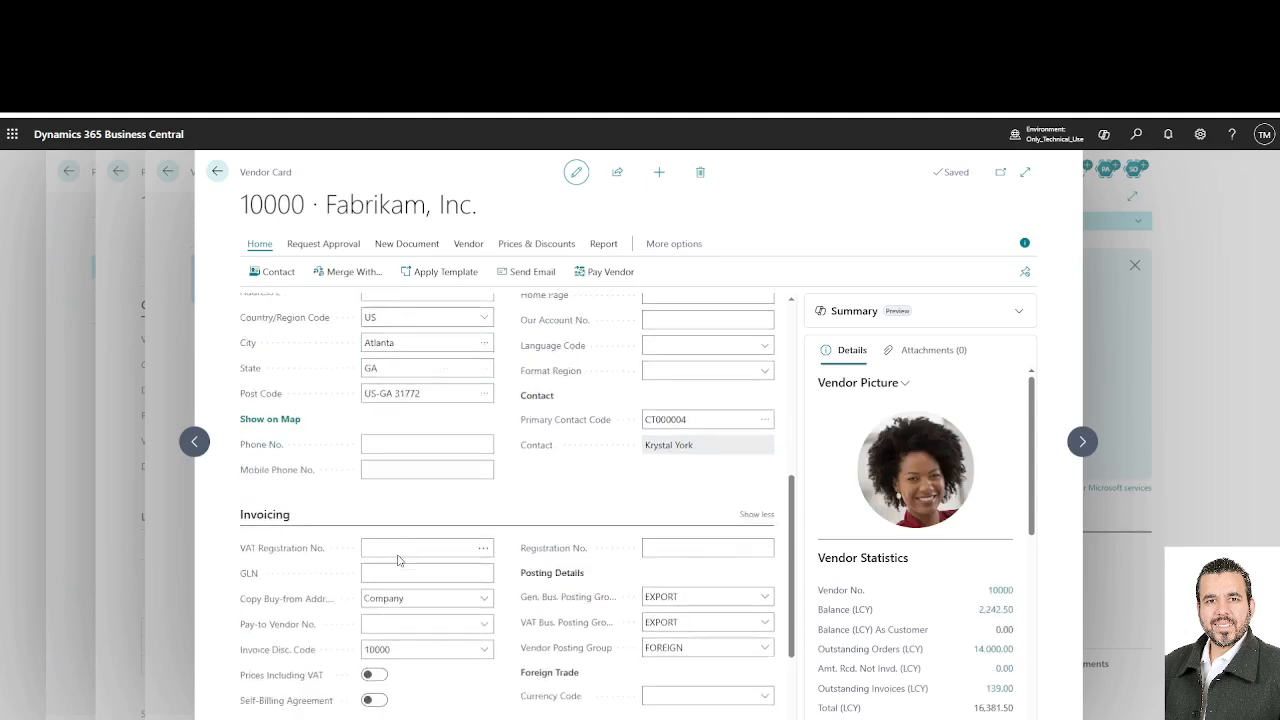
{"action": "left_click", "coordinate": [383, 575]}
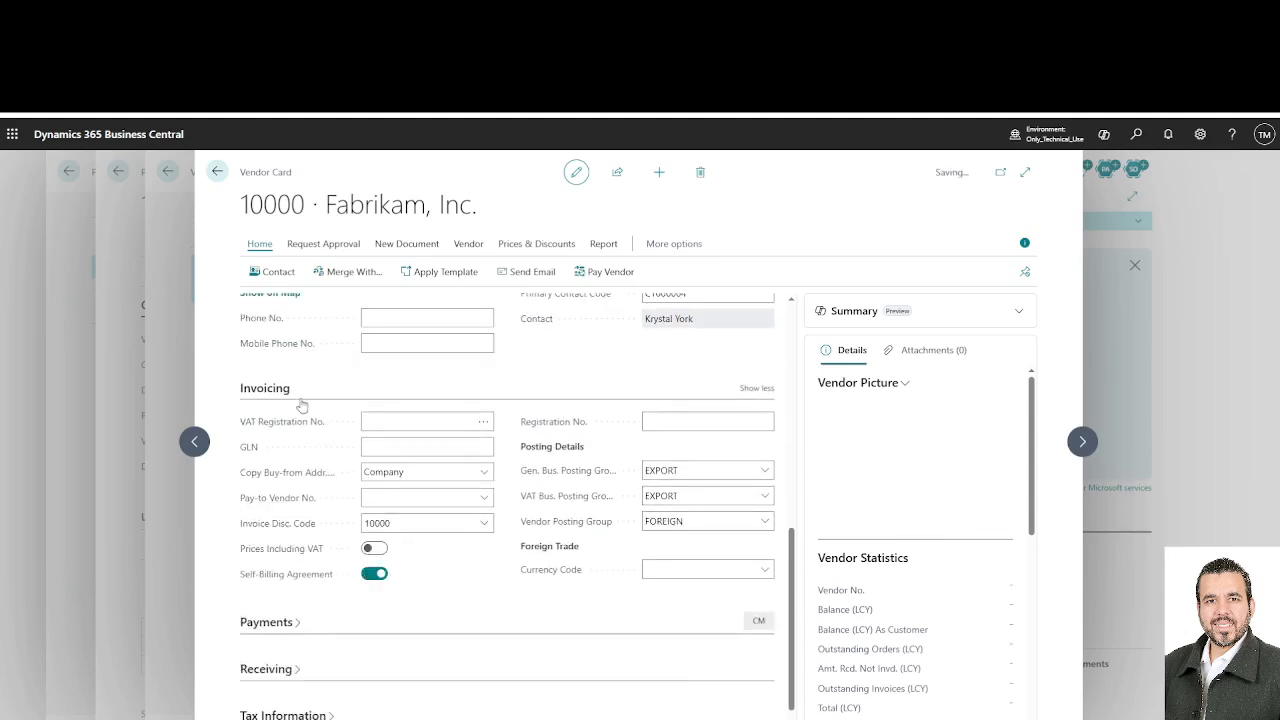
{"action": "left_click", "coordinate": [217, 173]}
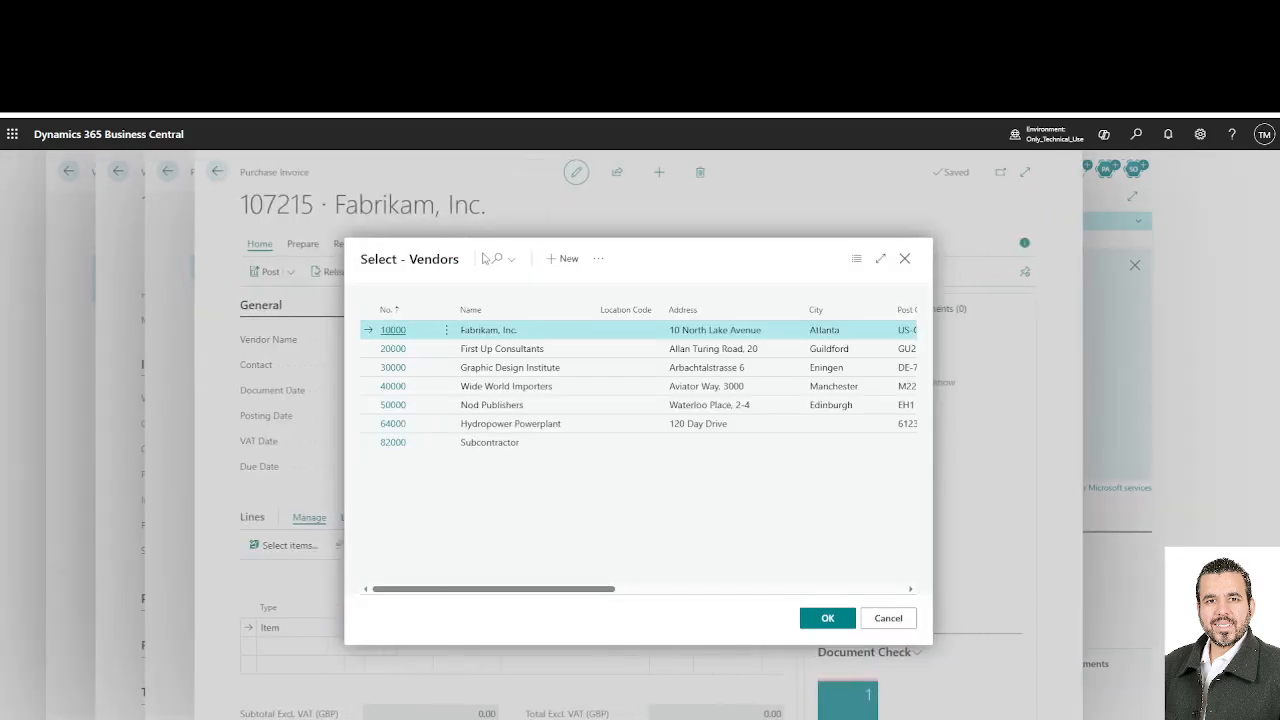
{"action": "left_click", "coordinate": [905, 258]}
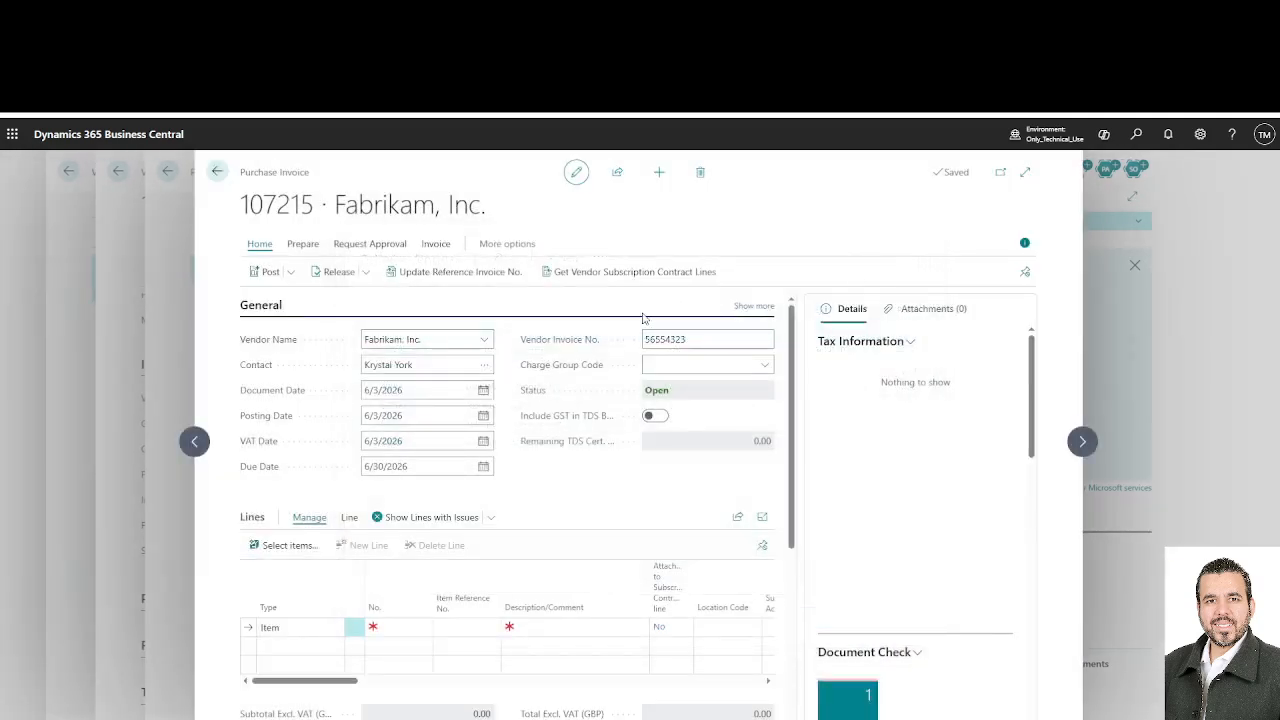
Go back to the Purchase Invoices list, reopen invoice 107215 and check its Vendor Invoice No. field
{"action": "left_click", "coordinate": [673, 363]}
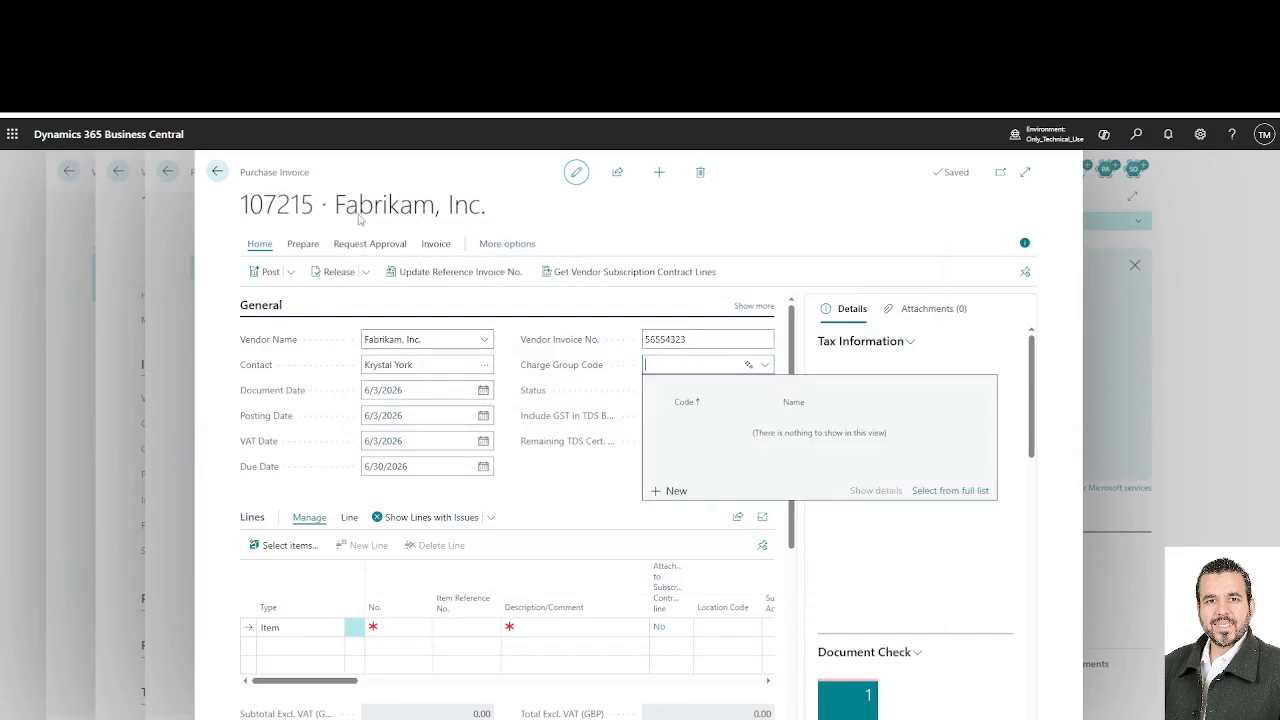
{"action": "left_click", "coordinate": [217, 173]}
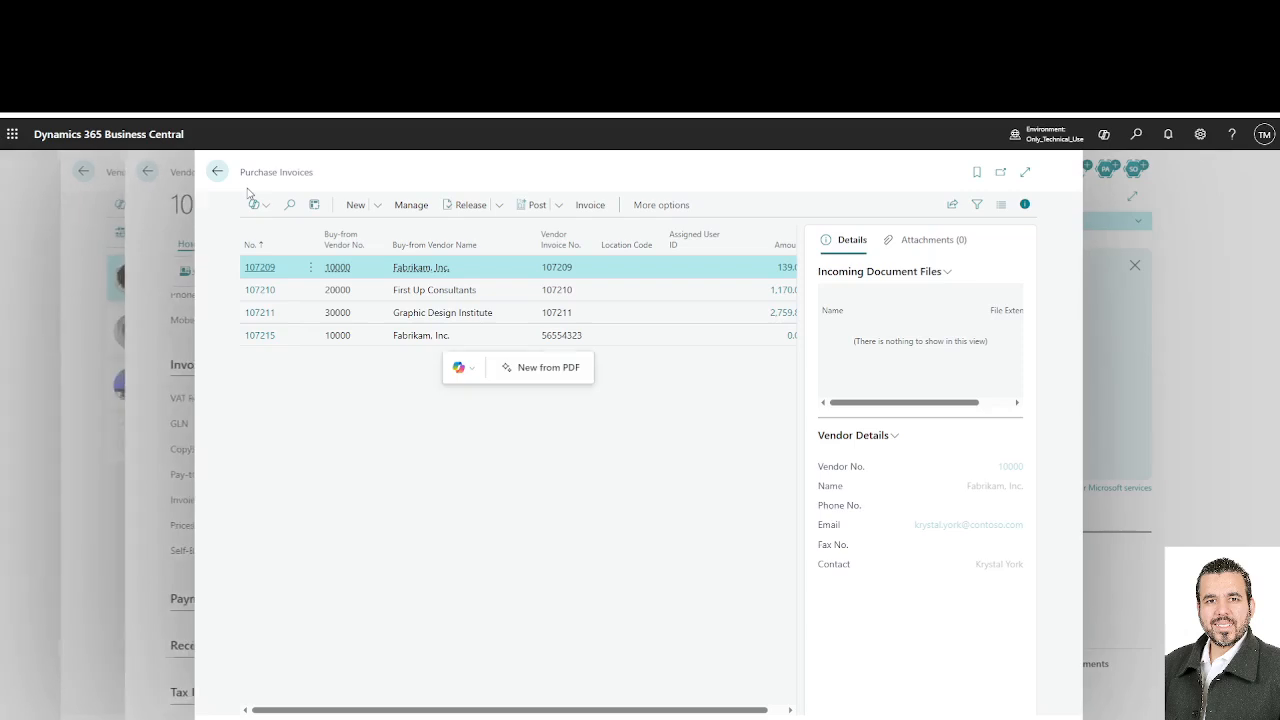
{"action": "left_click", "coordinate": [268, 341]}
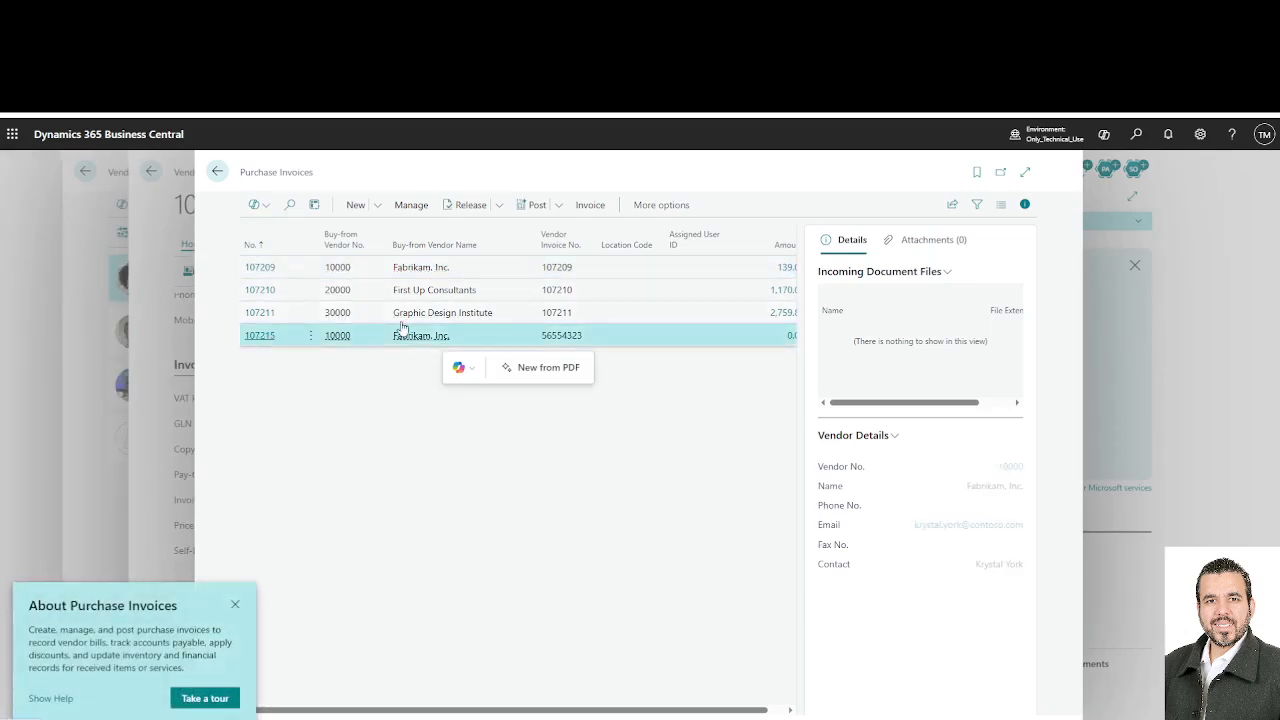
{"action": "left_click", "coordinate": [483, 332]}
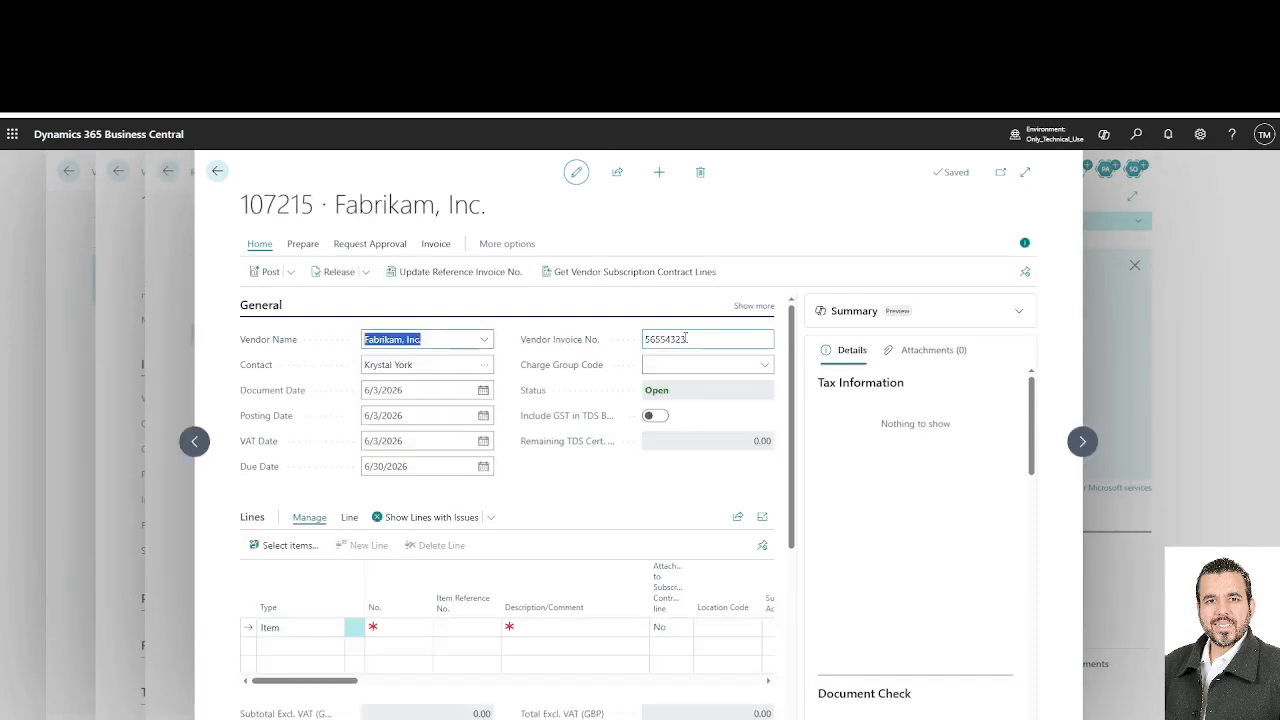
{"action": "left_click", "coordinate": [685, 339]}
{"action": "left_click", "coordinate": [693, 339]}
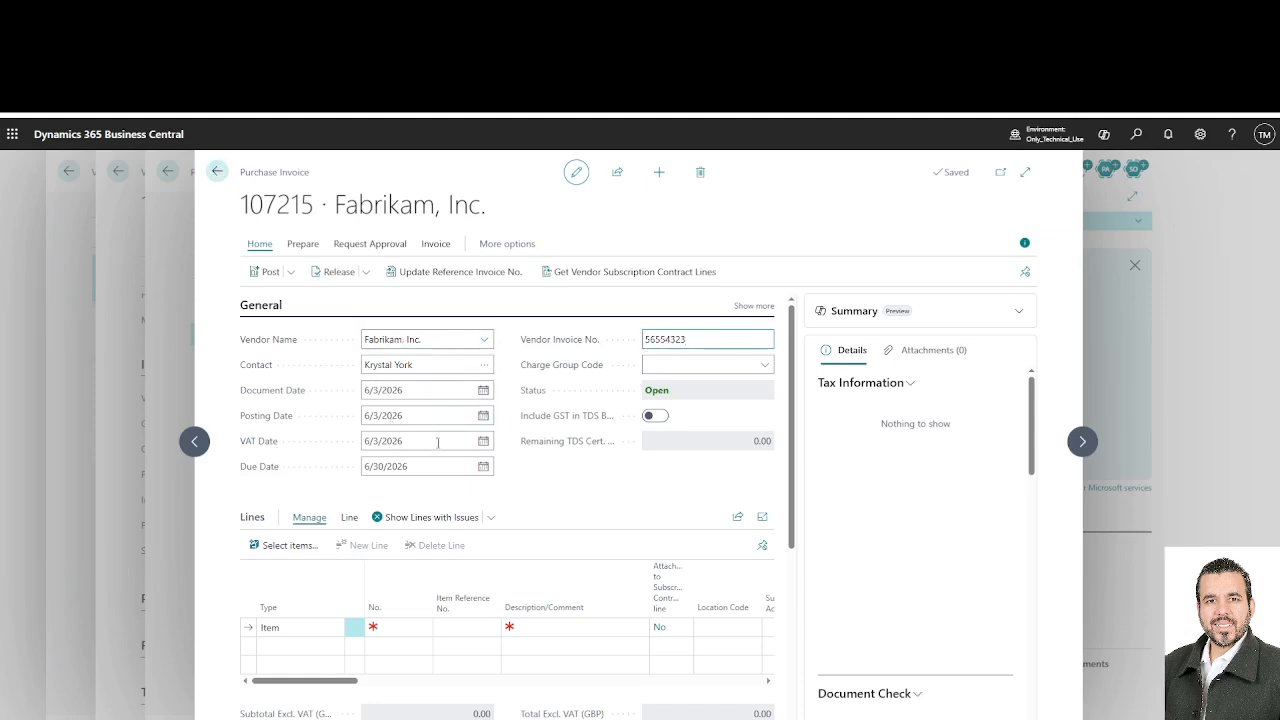
{"action": "double_click", "coordinate": [697, 332]}
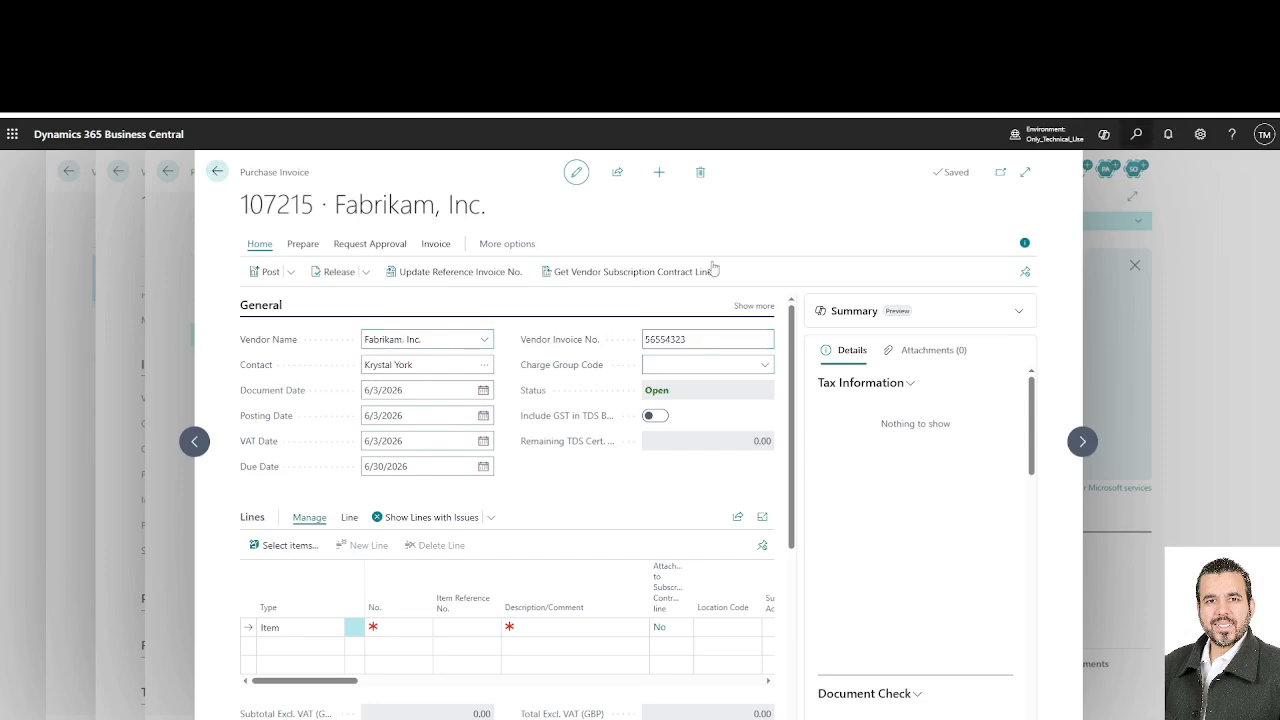
Search for vendors from the purchase invoice and reopen the Fabrikam, Inc. vendor card
{"action": "key", "text": "alt+q"}
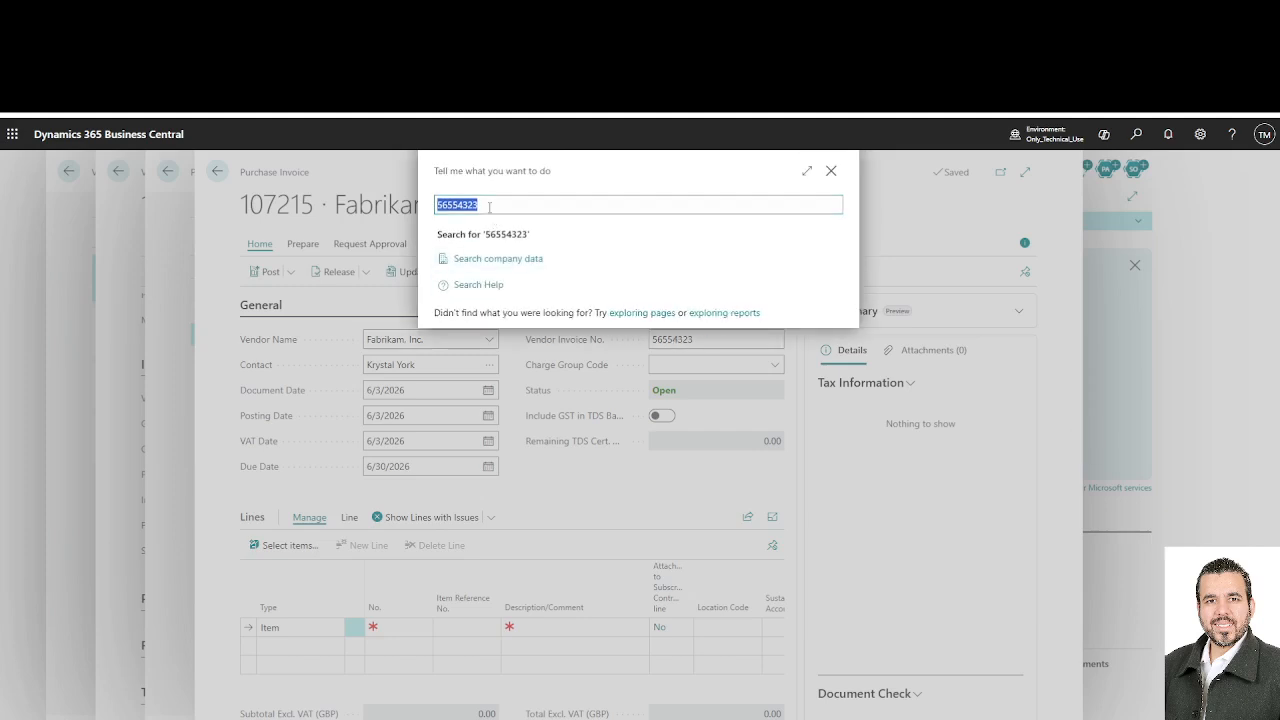
{"action": "type", "text": "vendor in"}
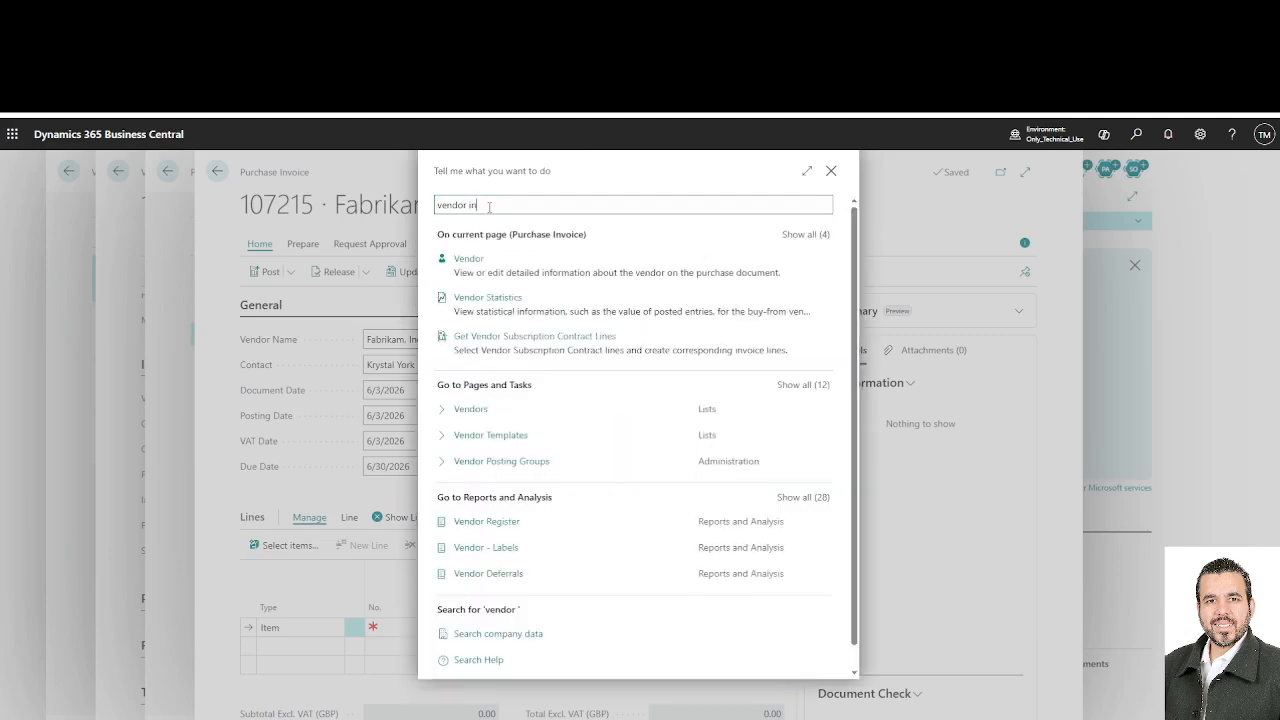
{"action": "key", "text": "BackSpace"}
{"action": "key", "text": "BackSpace"}
{"action": "key", "text": "BackSpace"}
{"action": "type", "text": "s"}
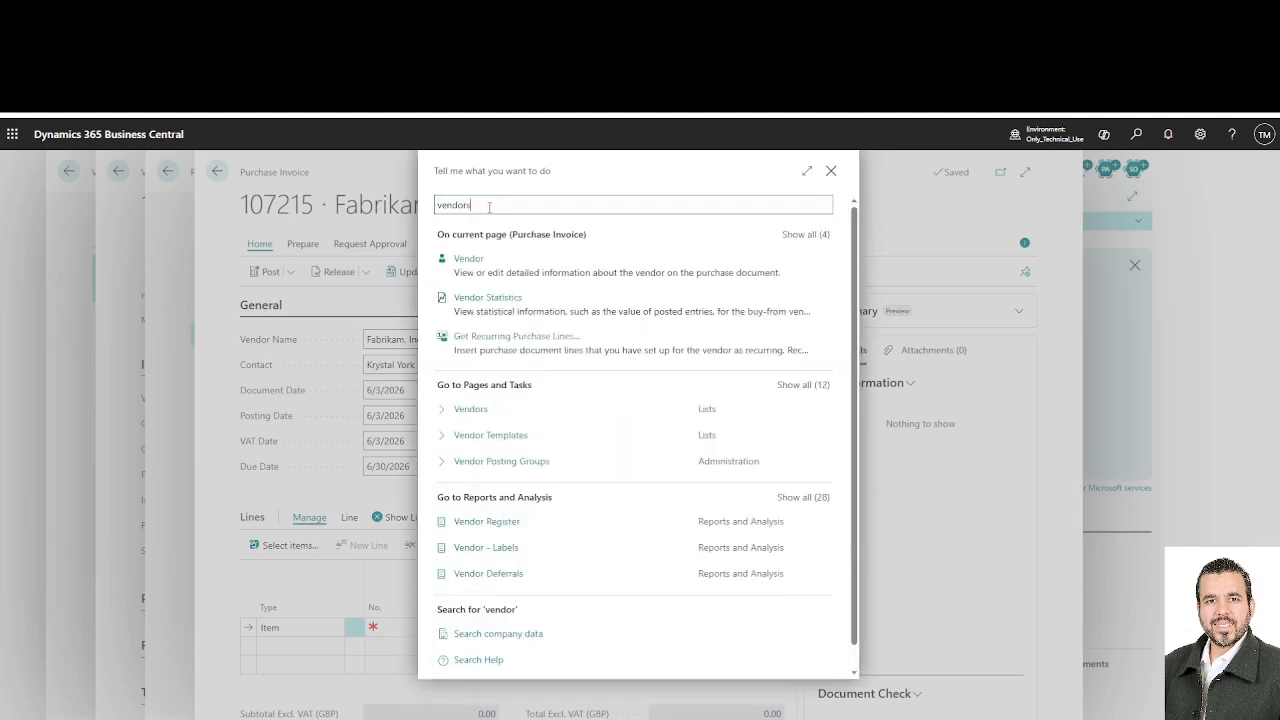
{"action": "left_click", "coordinate": [470, 259]}
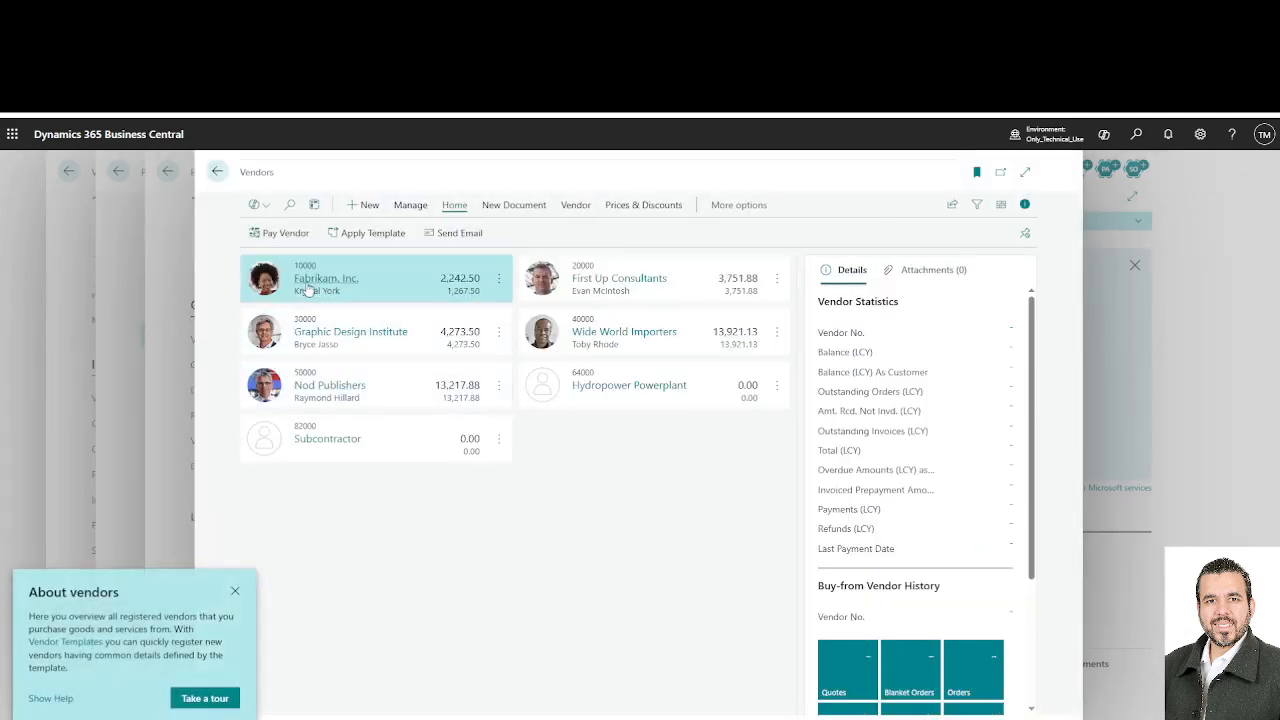
{"action": "left_click", "coordinate": [310, 284]}
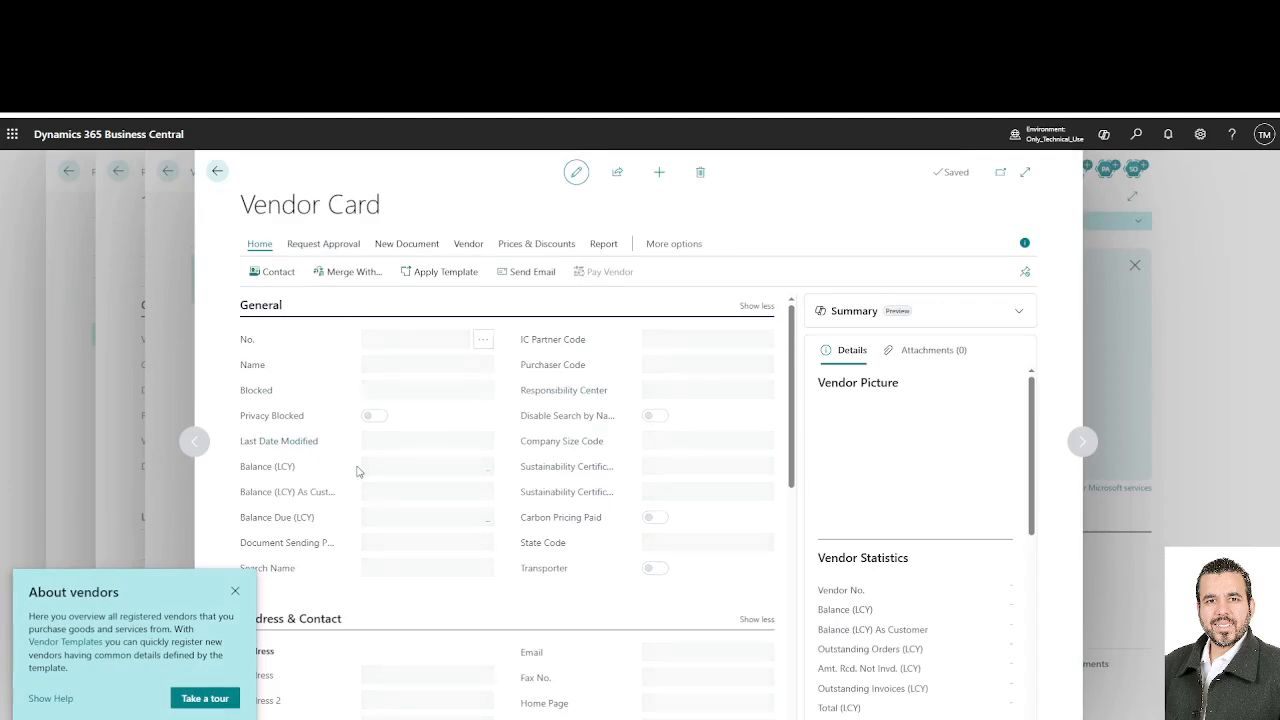
Check the Self-Billing Agreement setting in the card's Invoicing section and return to the purchase invoice
{"action": "scroll", "coordinate": [357, 471], "scroll_direction": "down", "scroll_amount": 5}
{"action": "scroll", "coordinate": [357, 471], "scroll_direction": "down", "scroll_amount": 3}
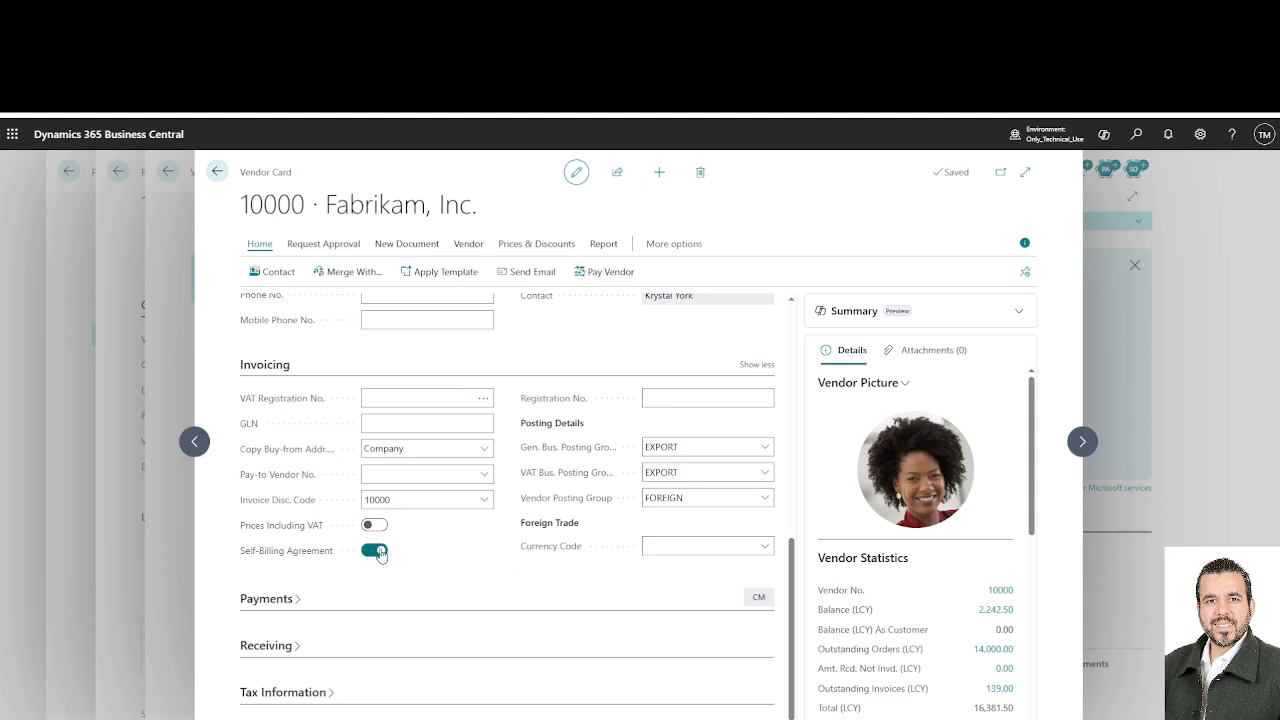
{"action": "left_click", "coordinate": [217, 175]}
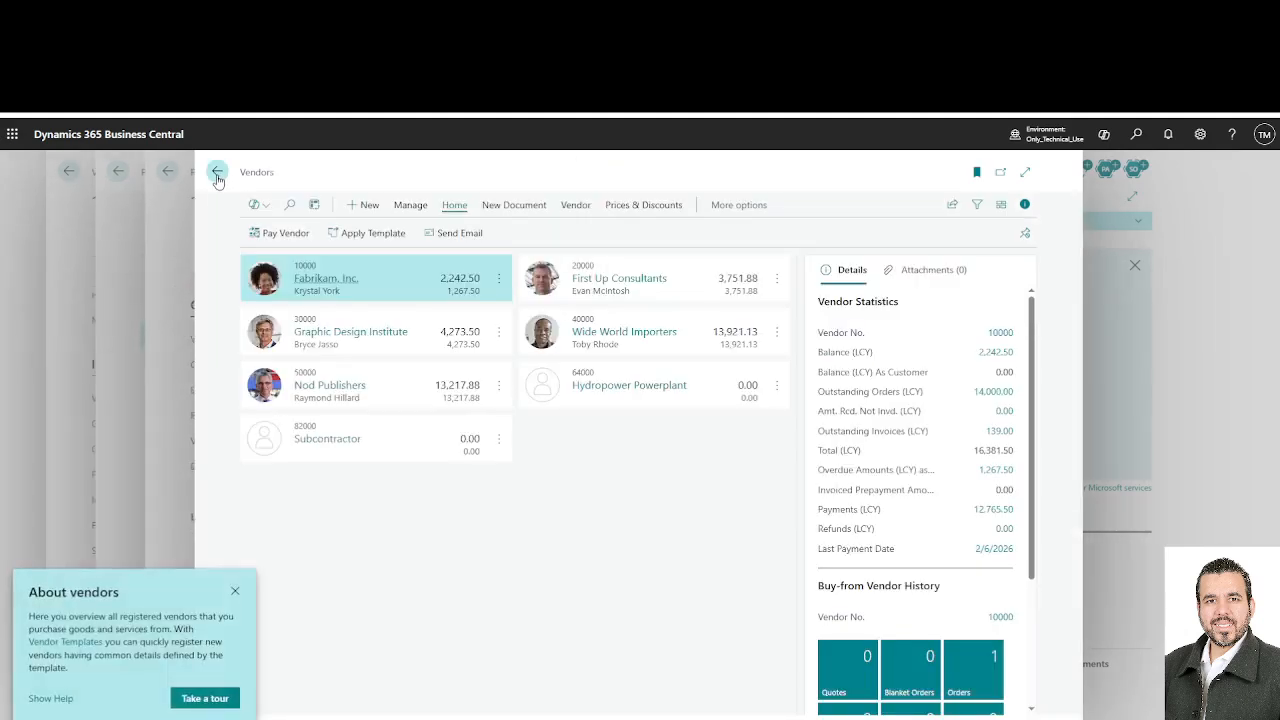
{"action": "left_click", "coordinate": [217, 175]}
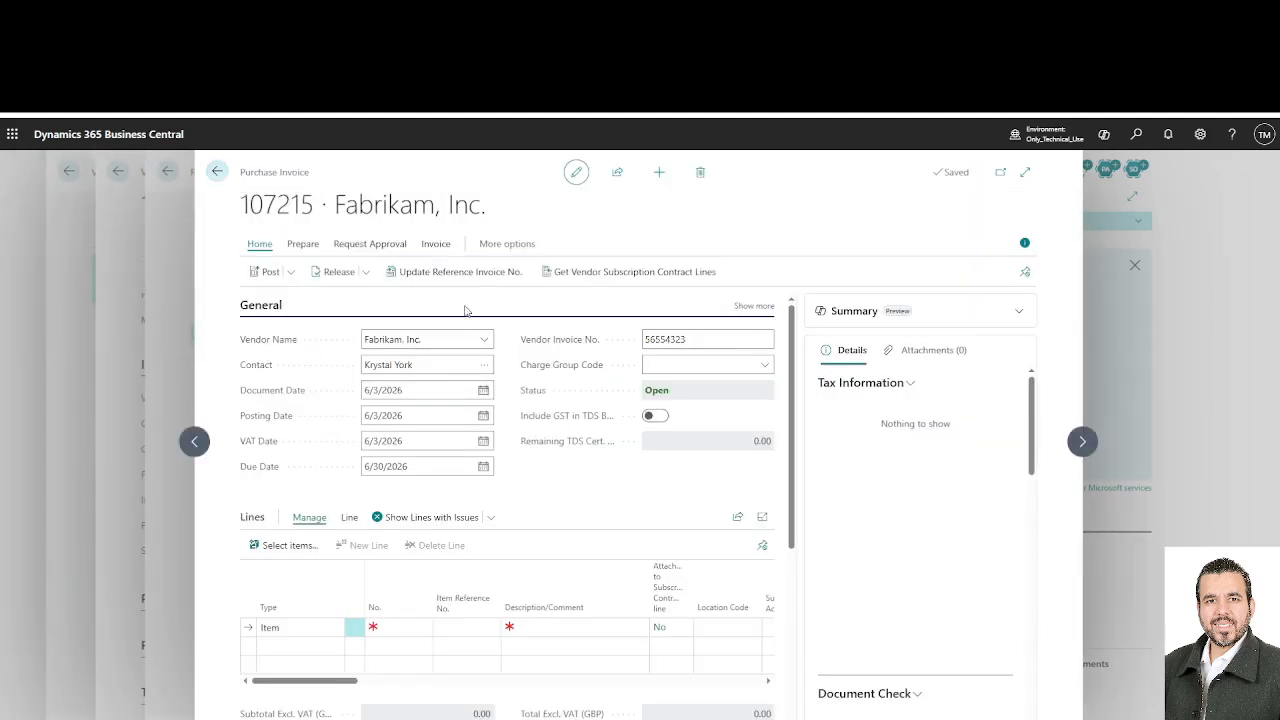
Change the vendor of purchase invoice 107215 to First Up Consultants, accepting the vendor change prompts
{"action": "left_click", "coordinate": [489, 339]}
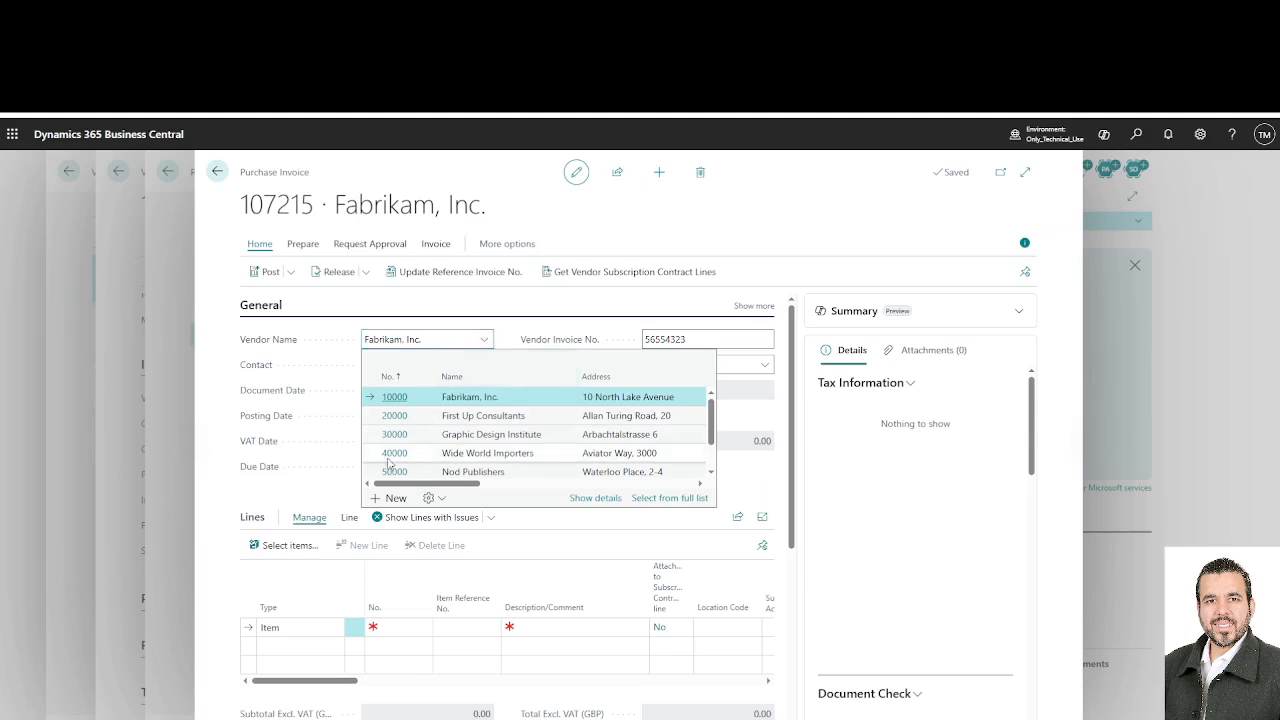
{"action": "key", "text": "Down"}
{"action": "key", "text": "Return"}
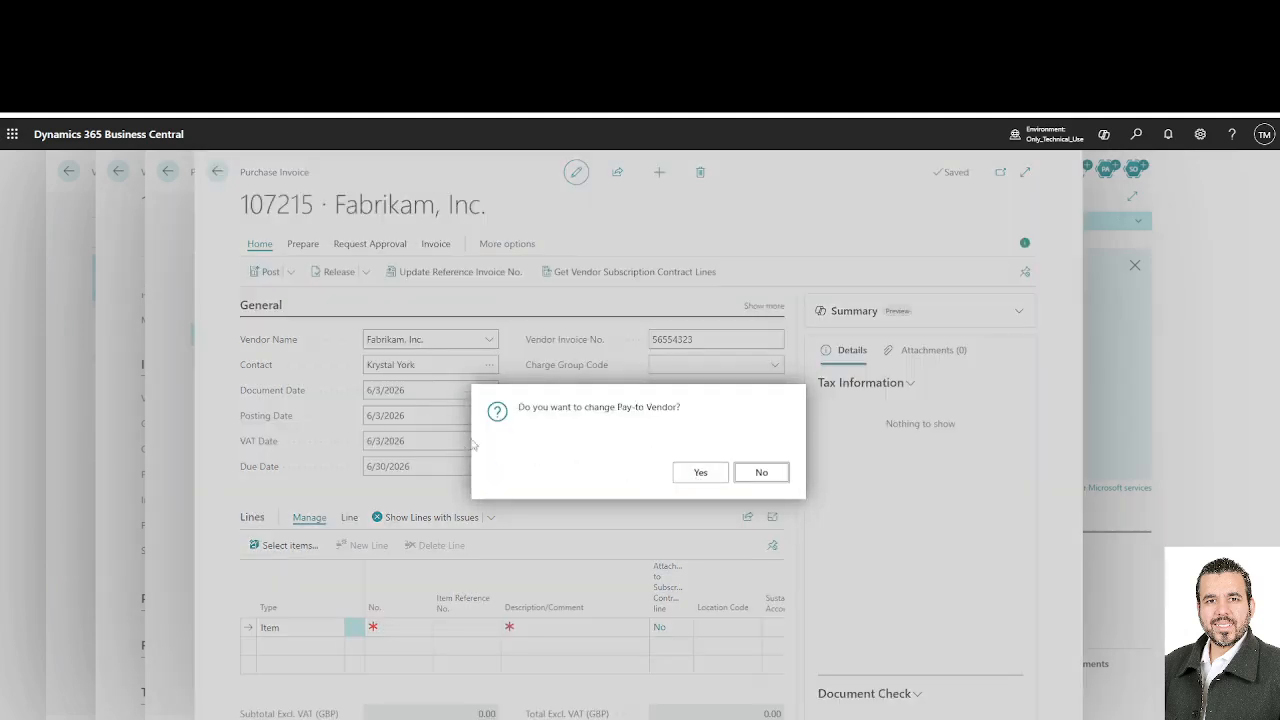
{"action": "left_click", "coordinate": [699, 474]}
{"action": "key", "text": "Tab"}
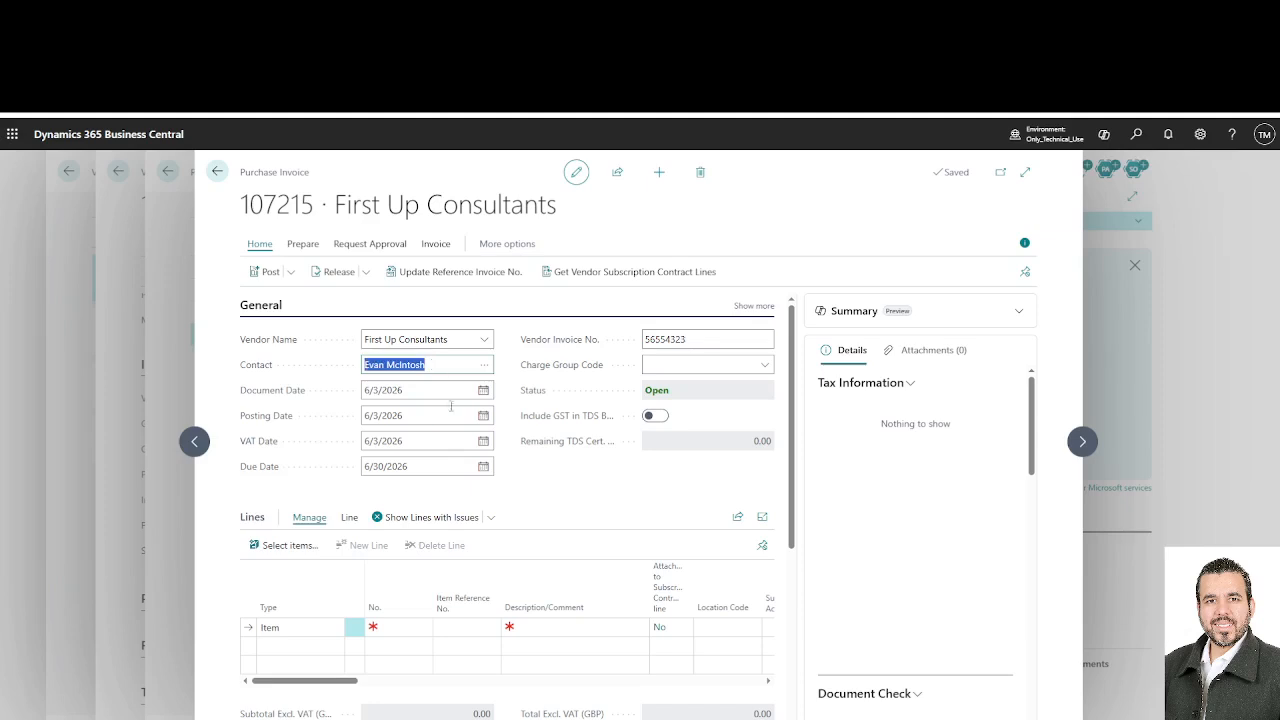
{"action": "left_click", "coordinate": [441, 404]}
{"action": "left_click", "coordinate": [443, 390]}
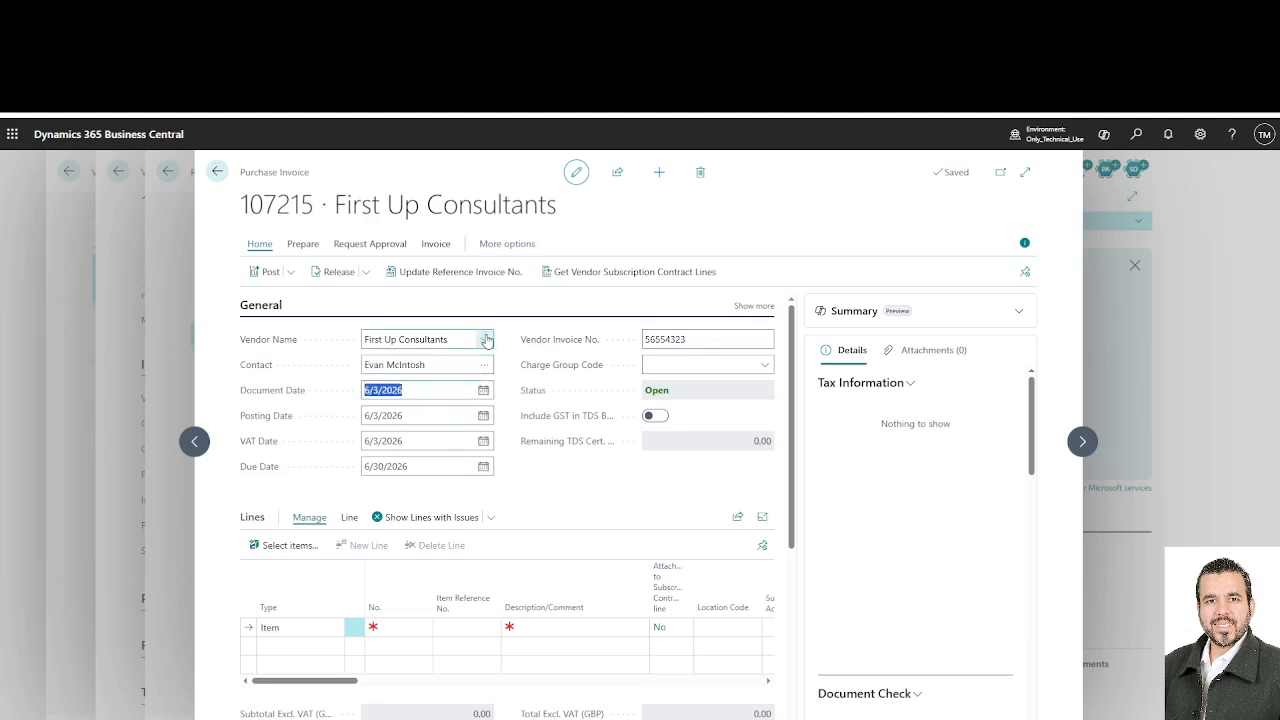
Change the invoice's vendor back to Fabrikam, Inc., accepting the Buy-from and Pay-to changes, and check whether Vendor Invoice No. is editable
{"action": "left_click", "coordinate": [484, 339]}
{"action": "scroll", "coordinate": [450, 395], "scroll_direction": "up", "scroll_amount": 1}
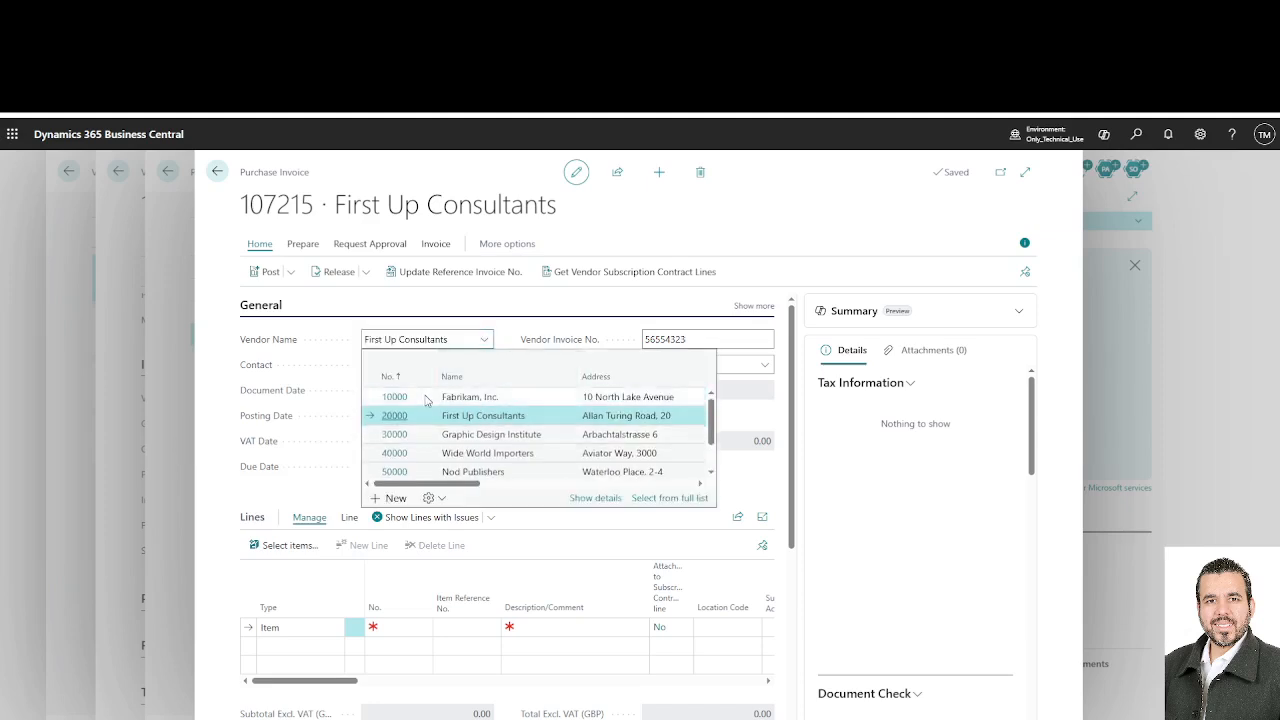
{"action": "left_click", "coordinate": [437, 396]}
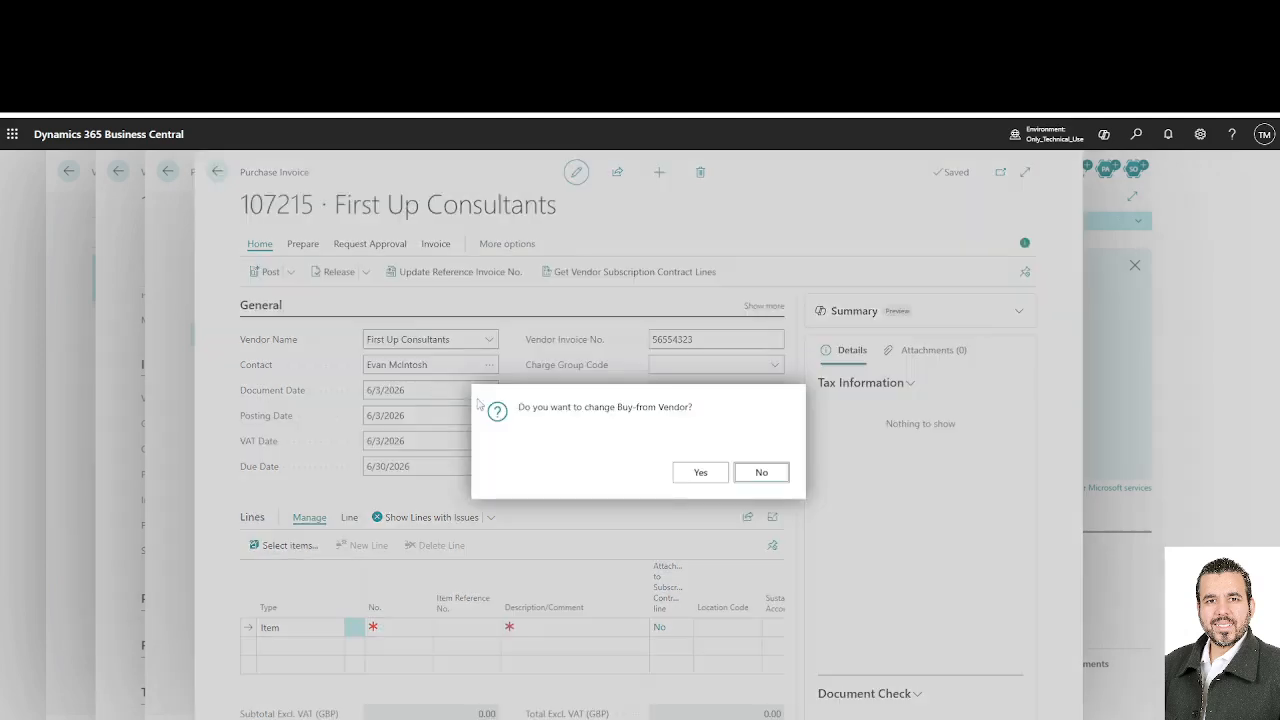
{"action": "left_click", "coordinate": [699, 472]}
{"action": "left_click", "coordinate": [700, 474]}
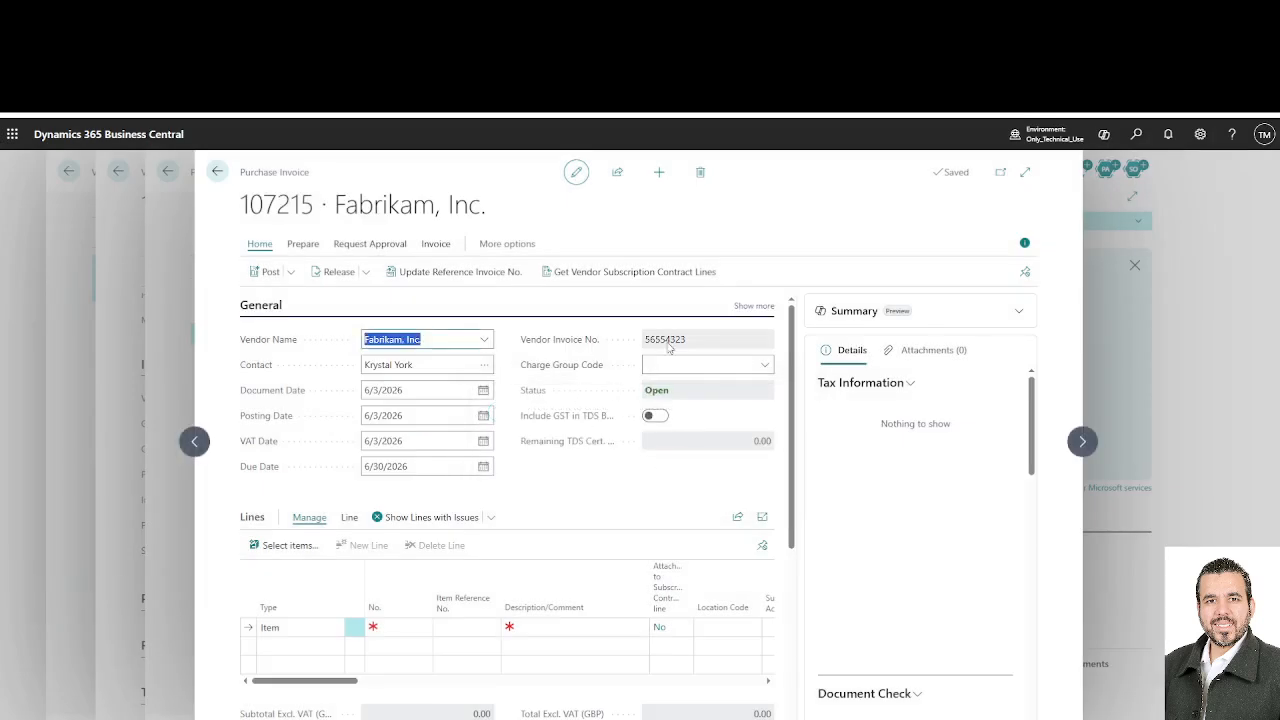
{"action": "left_click", "coordinate": [669, 342]}
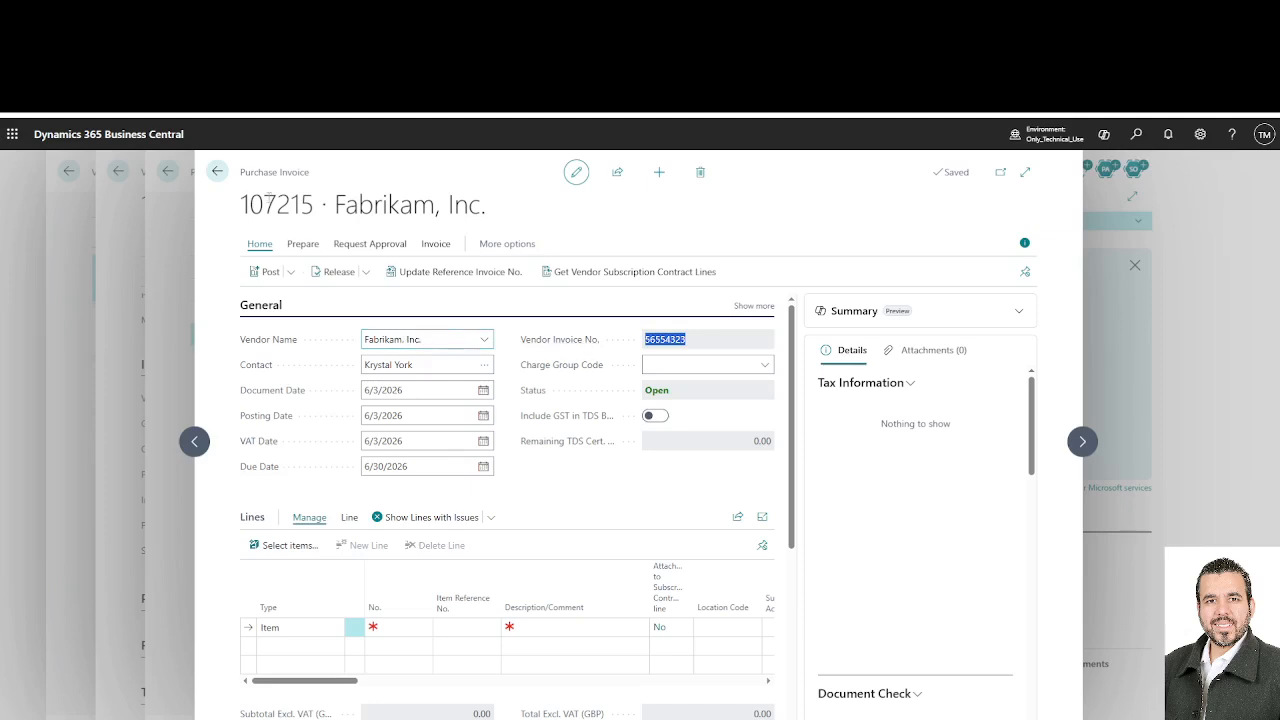
Return to the Purchase Invoices list and create a new purchase invoice for vendor 10000, Fabrikam, Inc
{"action": "left_click", "coordinate": [216, 171]}
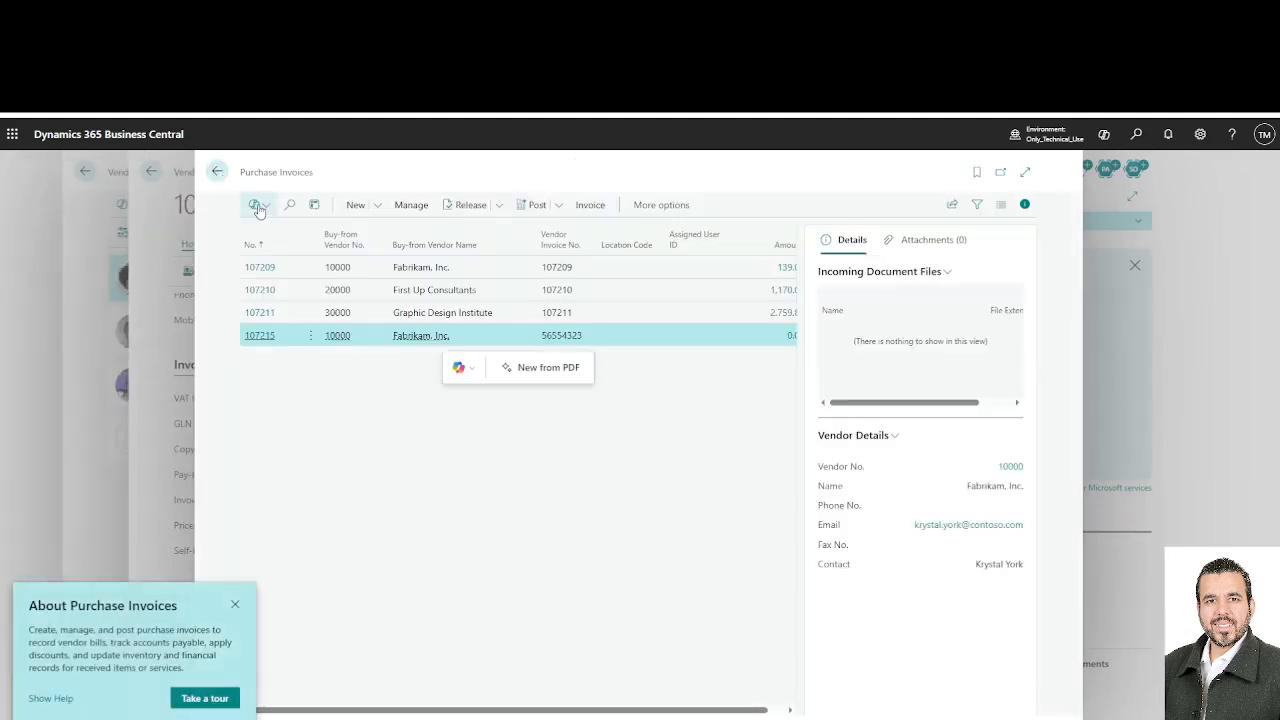
{"action": "left_click", "coordinate": [383, 207]}
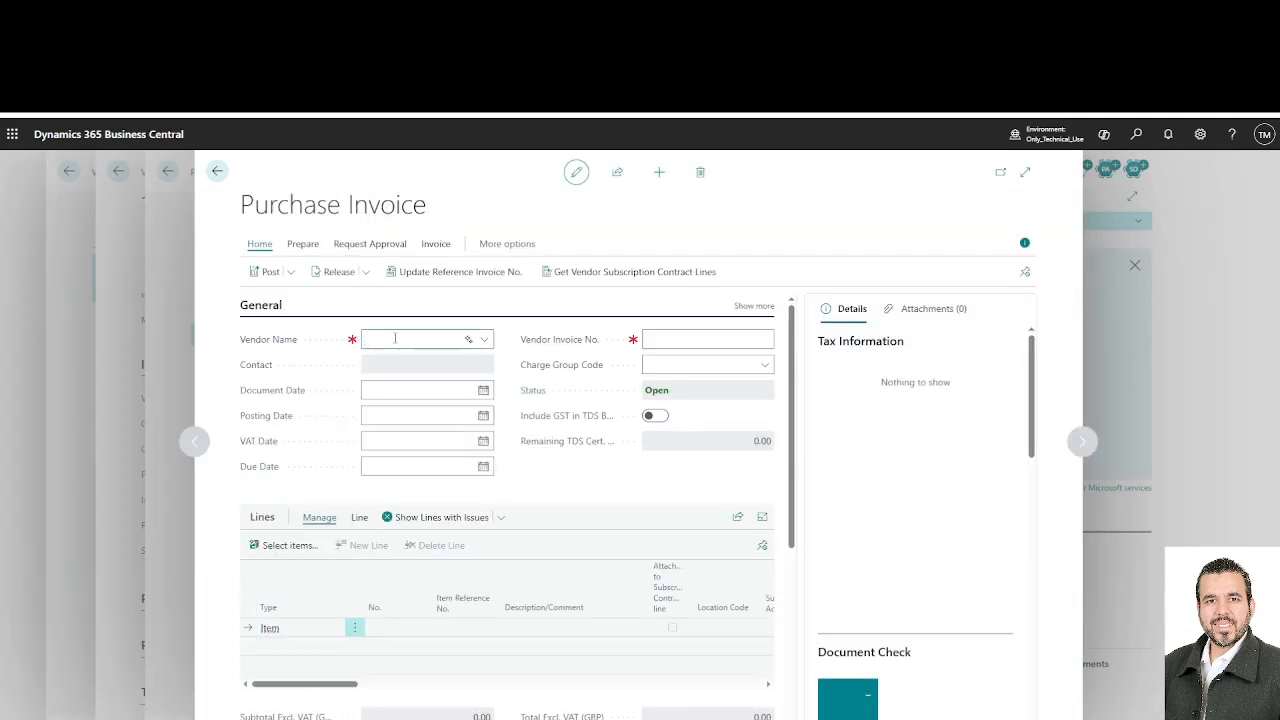
{"action": "type", "text": "0000"}
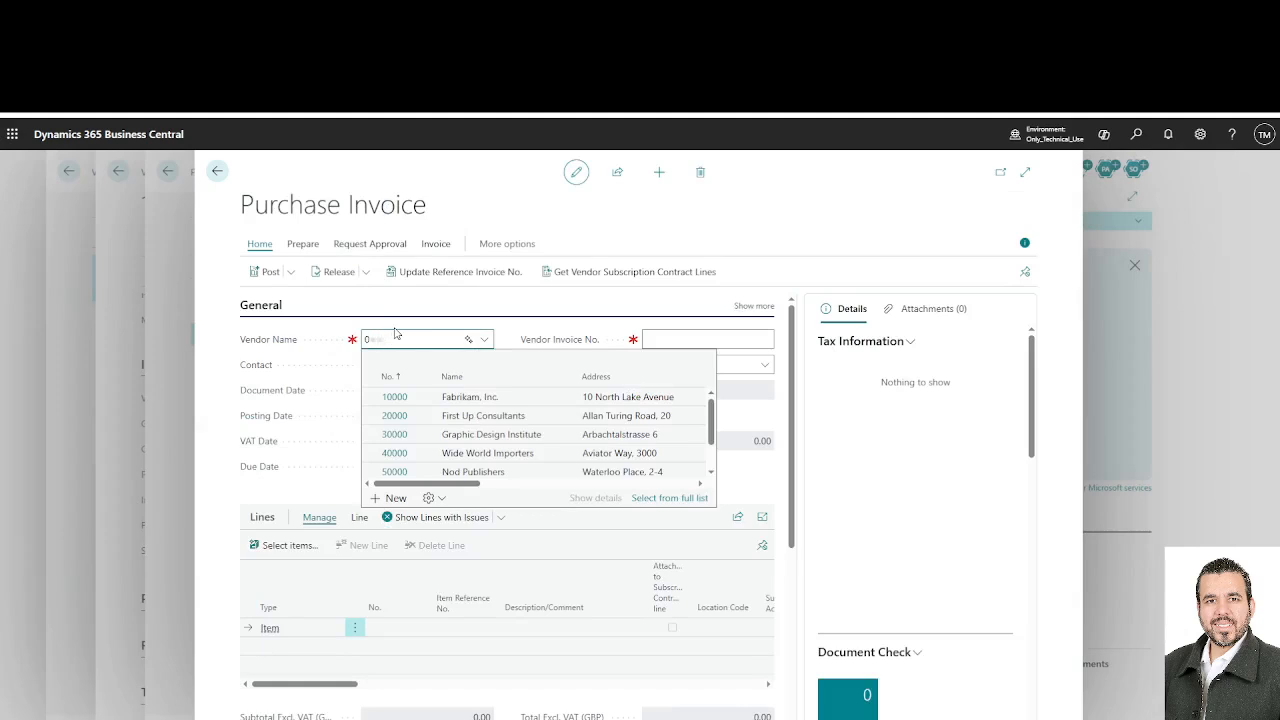
{"action": "key", "text": "BackSpace"}
{"action": "type", "text": "10000"}
{"action": "left_click", "coordinate": [481, 402]}
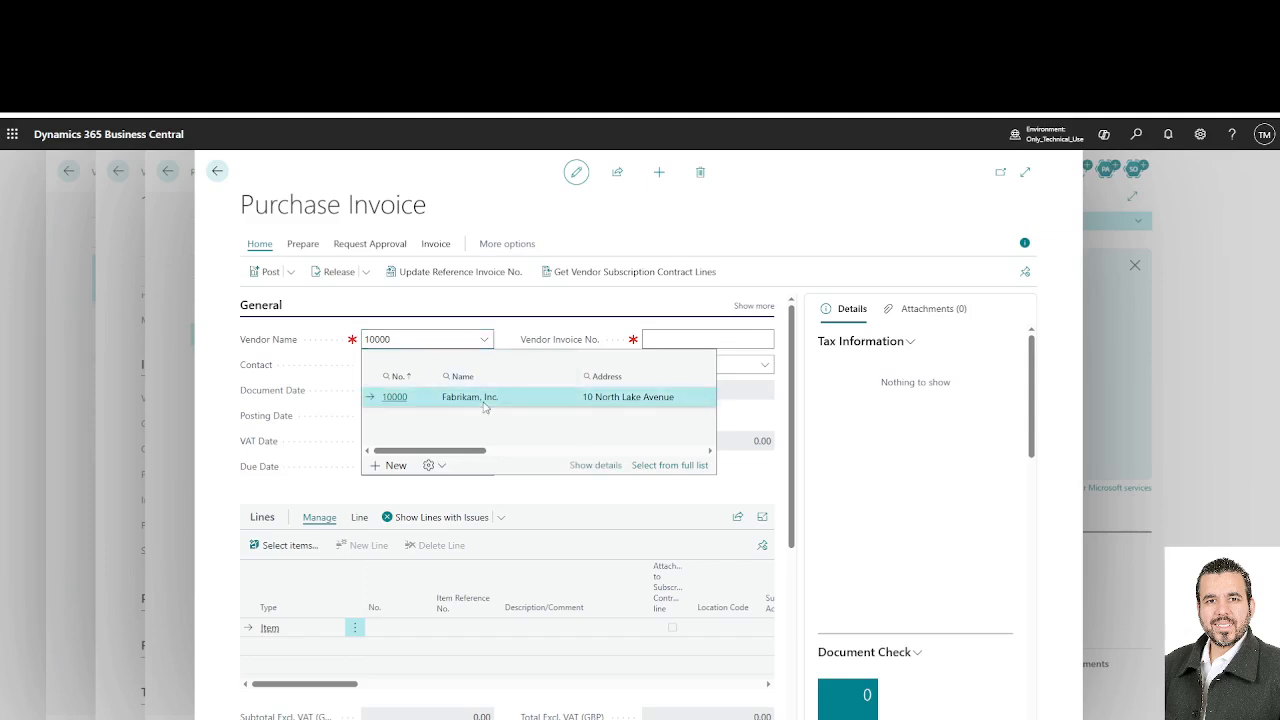
{"action": "left_click", "coordinate": [686, 344]}
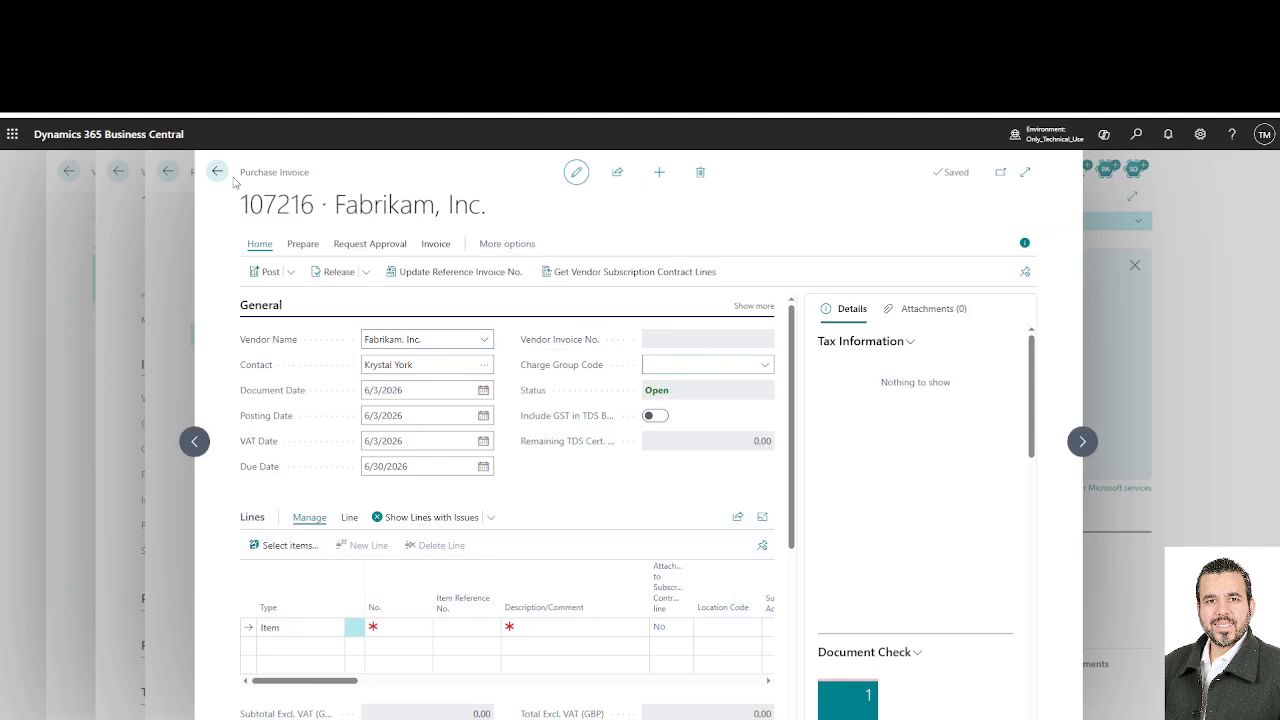
Switch the new invoice's vendor to First Up Consultants and set its Vendor Invoice No. to TESTYT
{"action": "left_click", "coordinate": [480, 344]}
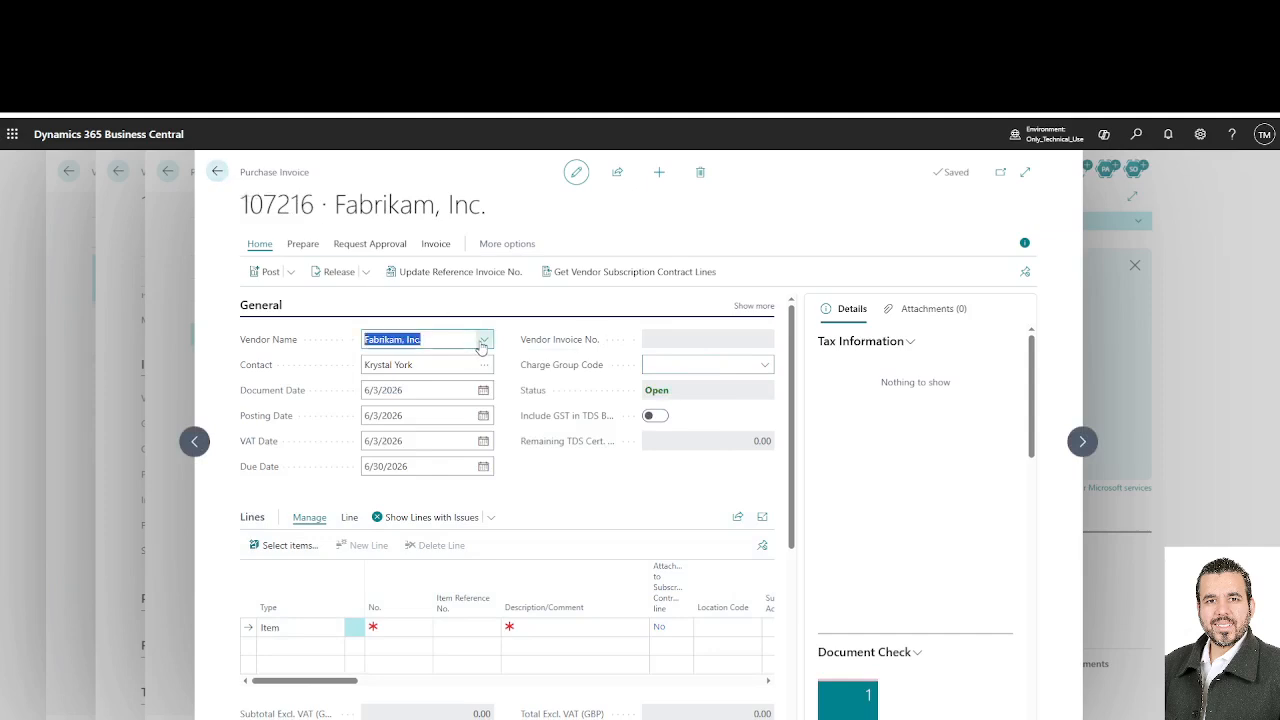
{"action": "left_click", "coordinate": [483, 341]}
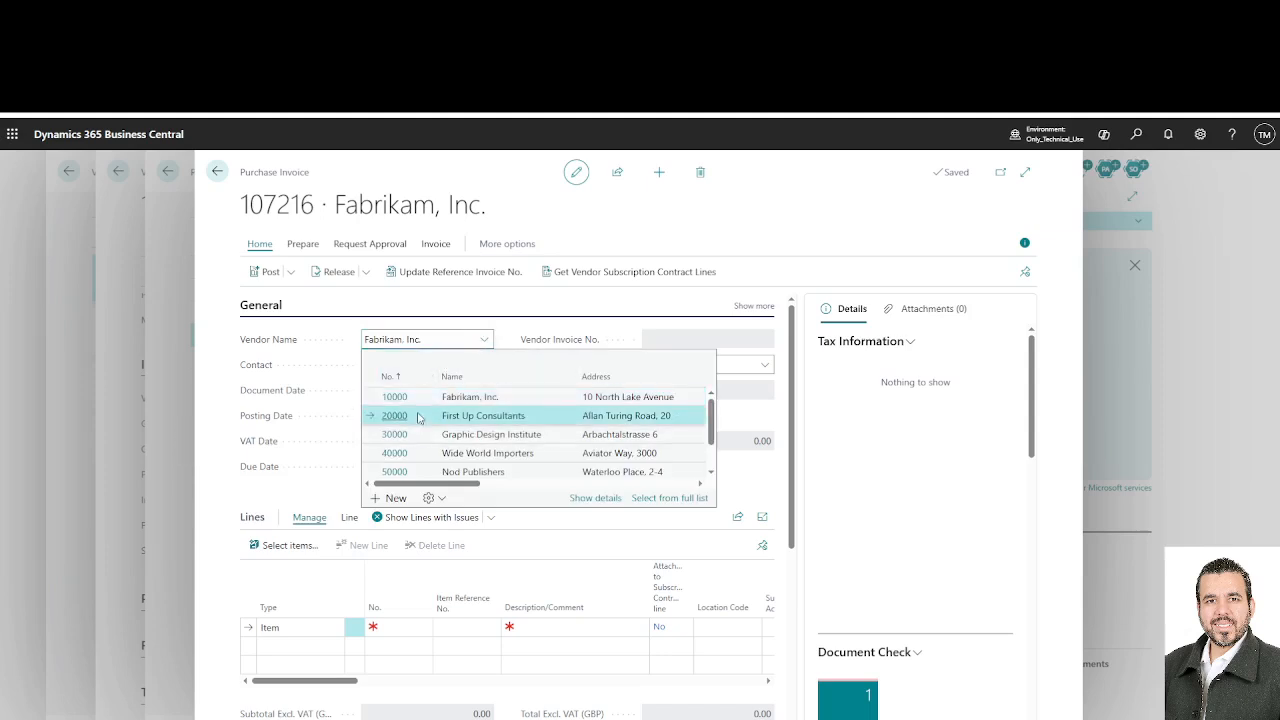
{"action": "left_click", "coordinate": [423, 417]}
{"action": "left_click", "coordinate": [699, 472]}
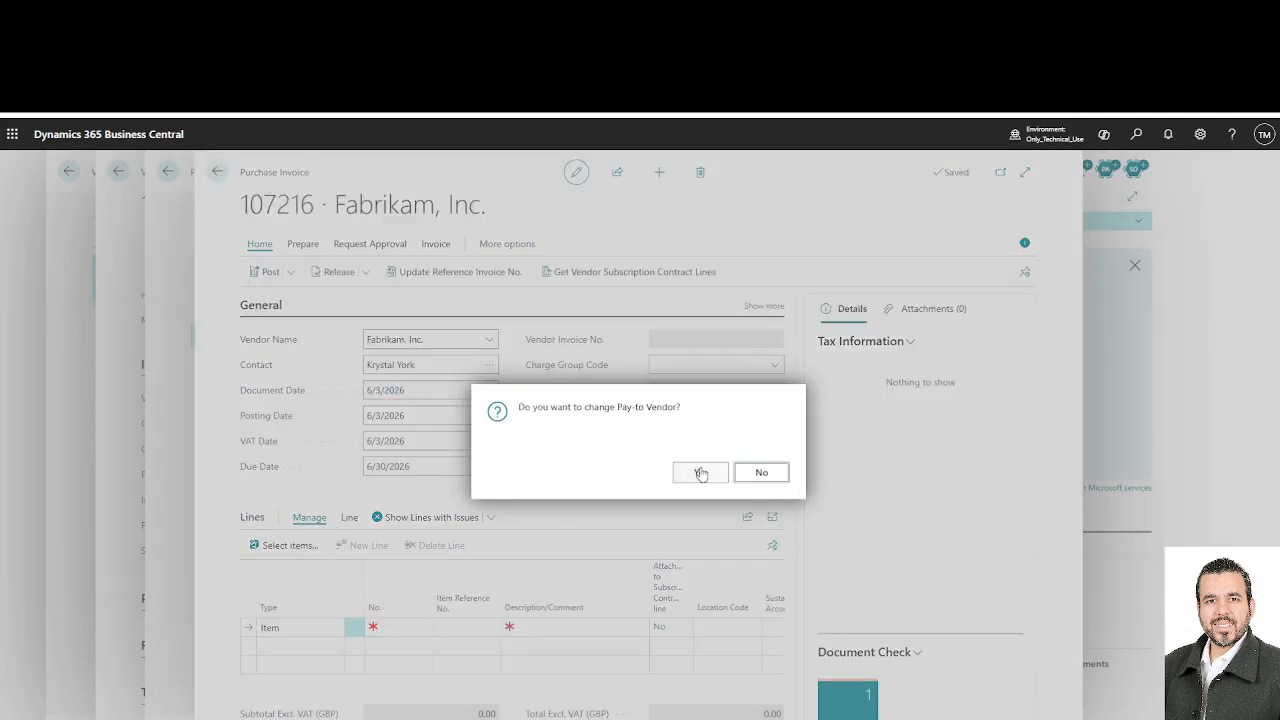
{"action": "left_click", "coordinate": [700, 473]}
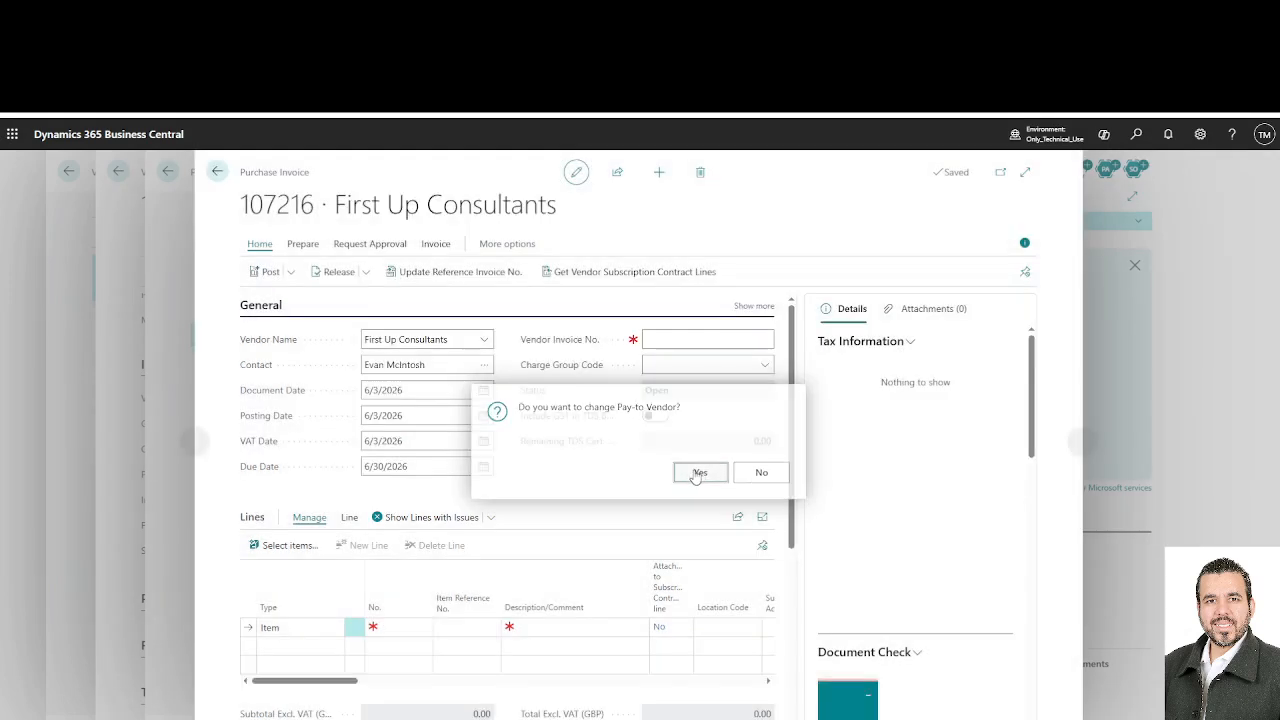
{"action": "left_click", "coordinate": [678, 339]}
{"action": "type", "text": "testyt"}
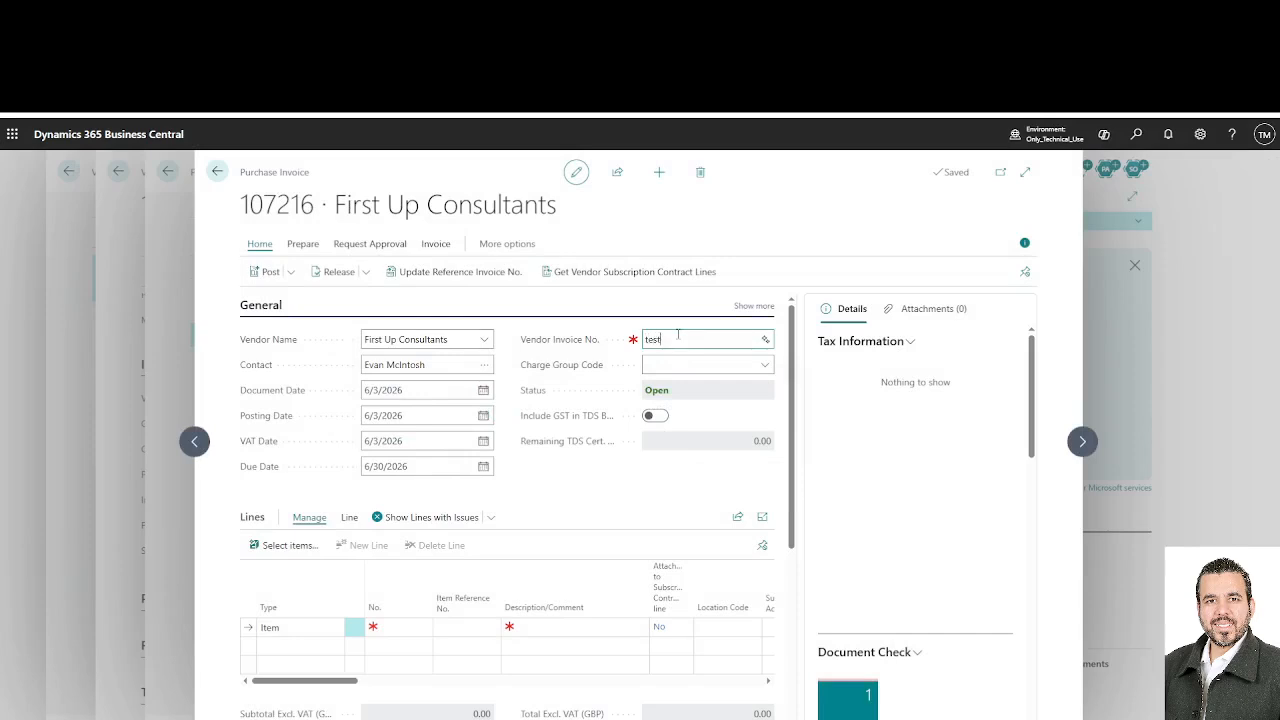
{"action": "key", "text": "Tab"}
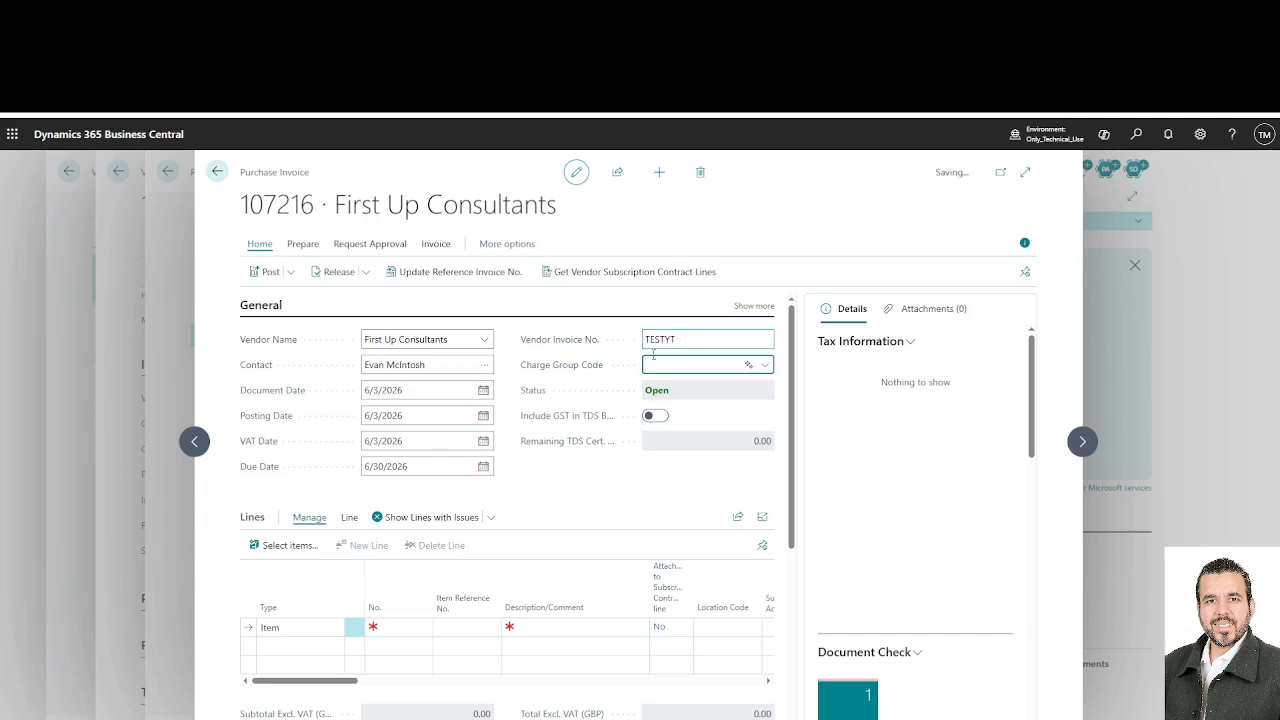
Switch invoice 107216 back to vendor Fabrikam, Inc., accepting both vendor changes, and check its Vendor Invoice No. field
{"action": "left_click", "coordinate": [485, 340]}
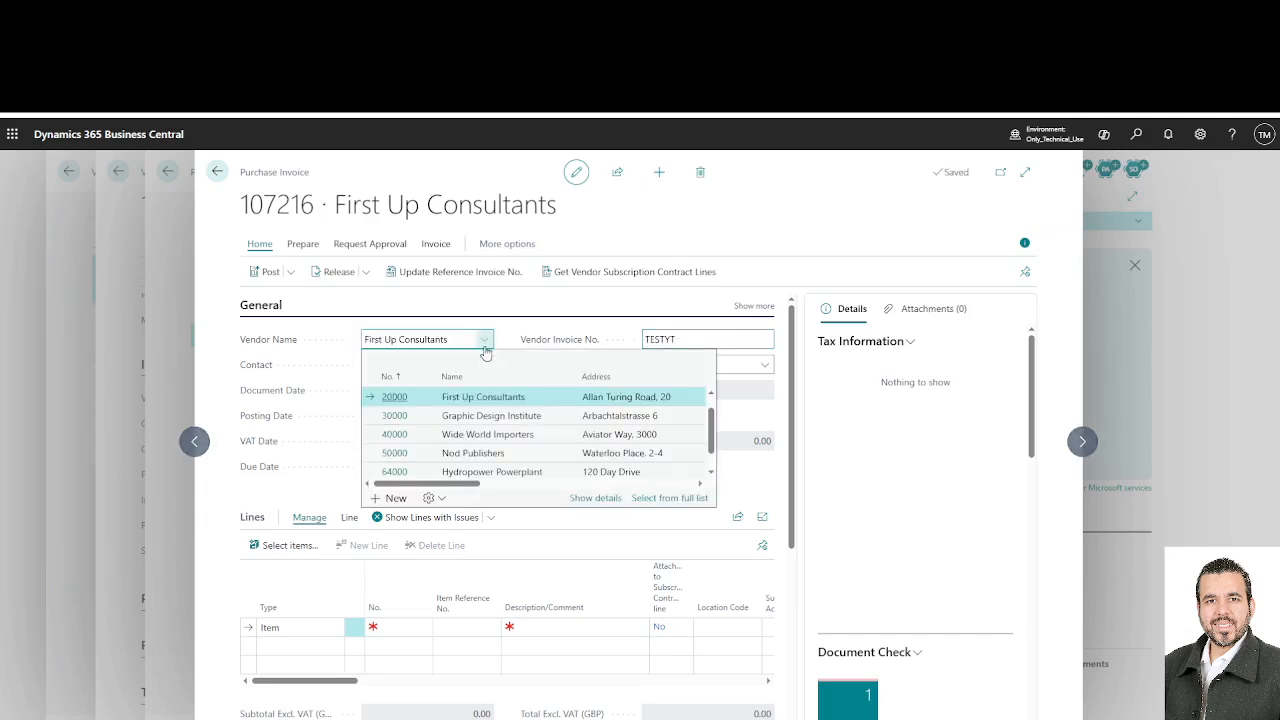
{"action": "scroll", "coordinate": [410, 400], "scroll_direction": "up", "scroll_amount": 1}
{"action": "left_click", "coordinate": [422, 397]}
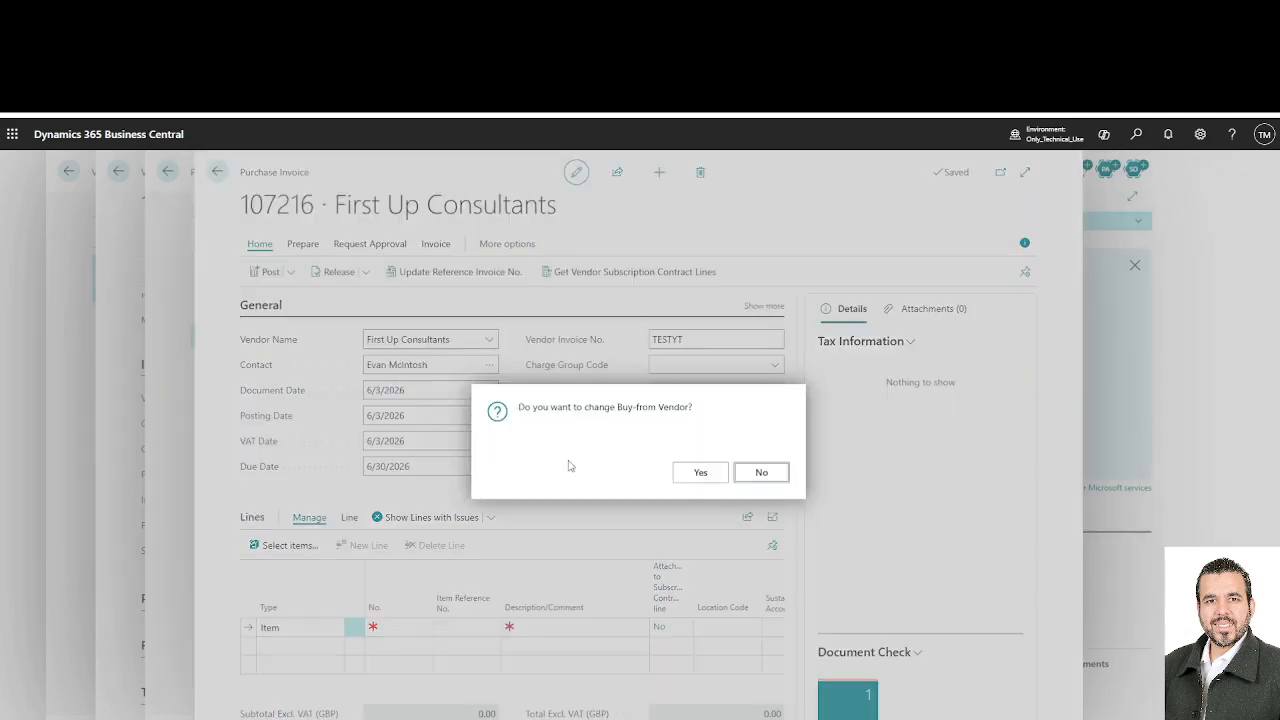
{"action": "left_click", "coordinate": [714, 484]}
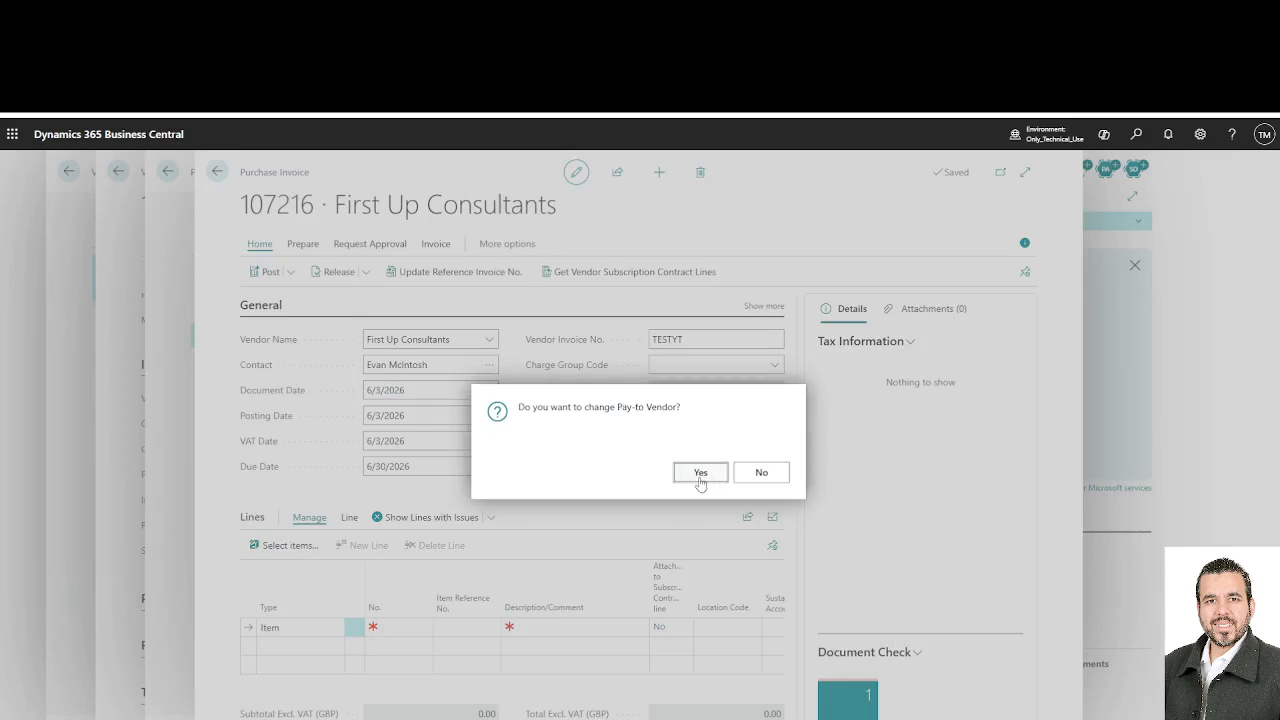
{"action": "left_click", "coordinate": [700, 479]}
{"action": "left_click", "coordinate": [674, 344]}
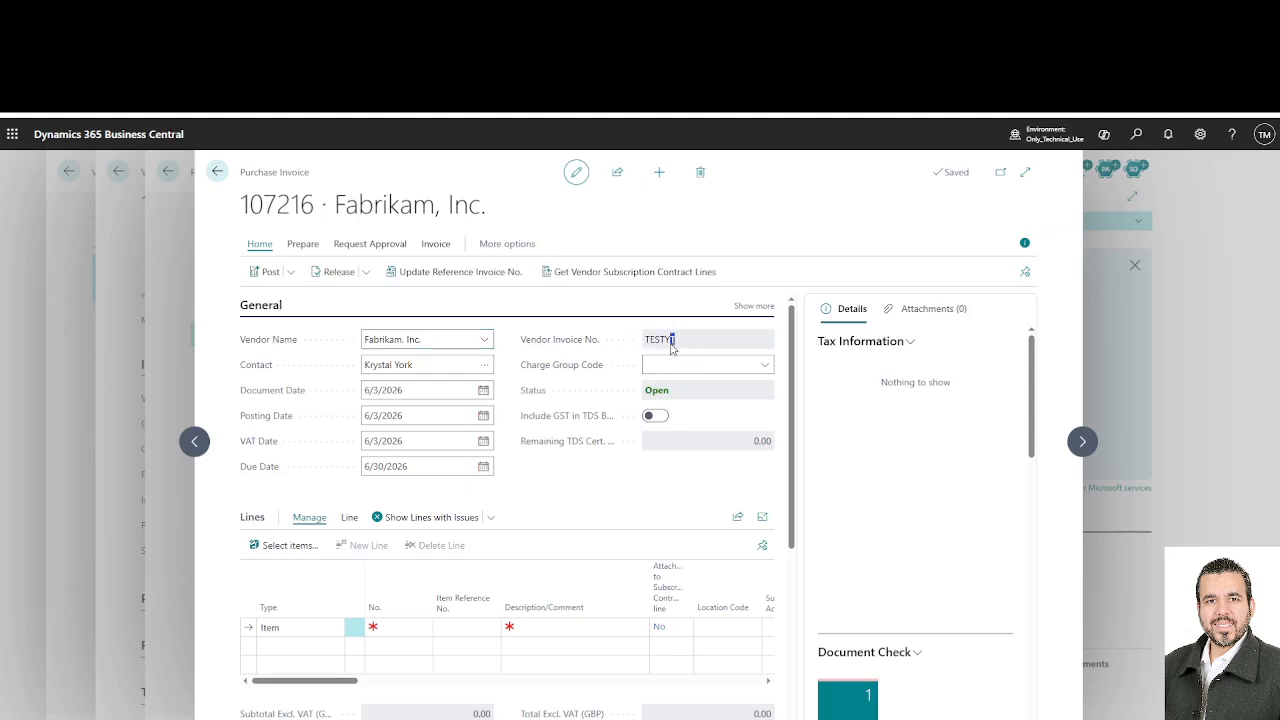
{"action": "double_click", "coordinate": [680, 348]}
Add item 1896-S, ATHENS Desk, to the first invoice line with a quantity of 10
{"action": "left_click", "coordinate": [412, 628]}
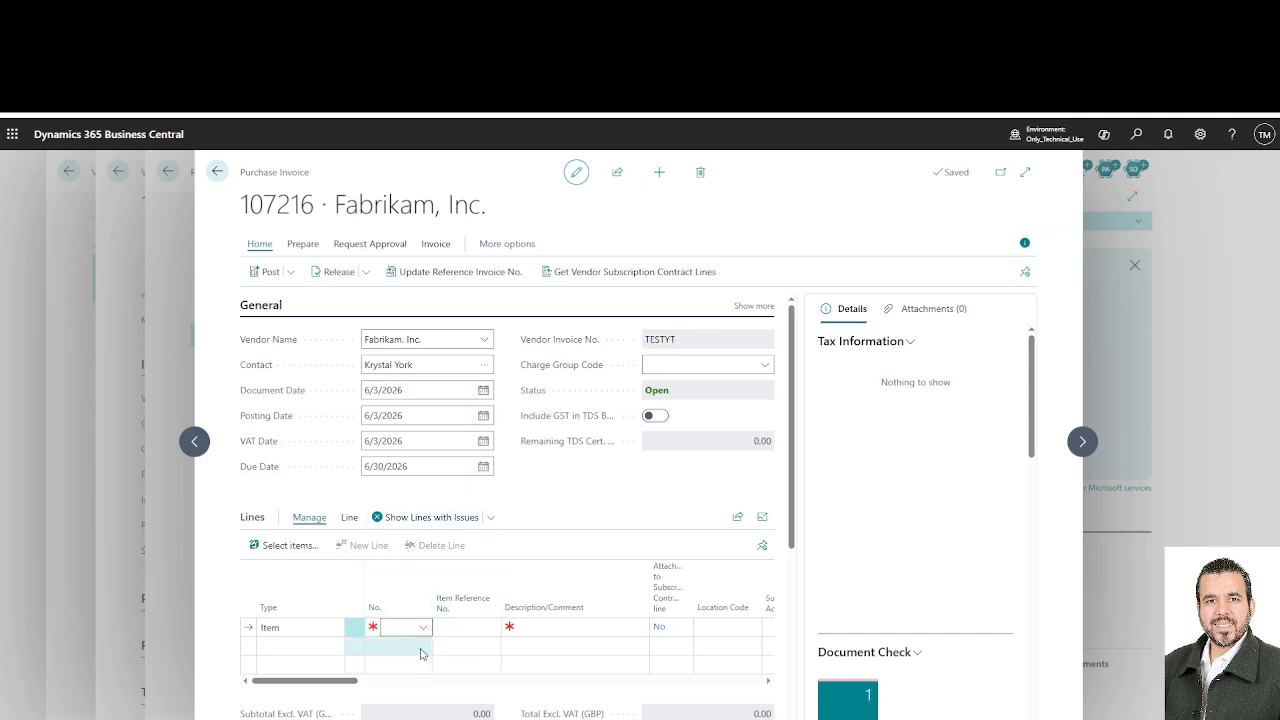
{"action": "left_click", "coordinate": [424, 630]}
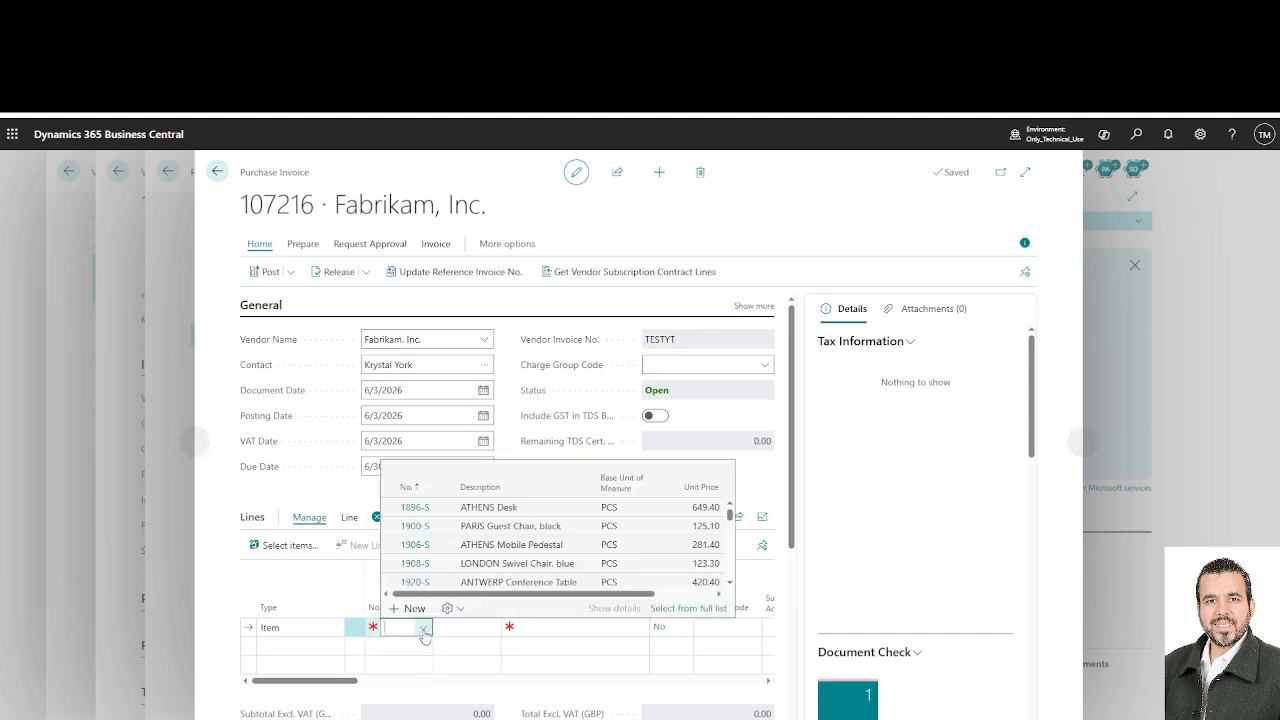
{"action": "left_click", "coordinate": [491, 511]}
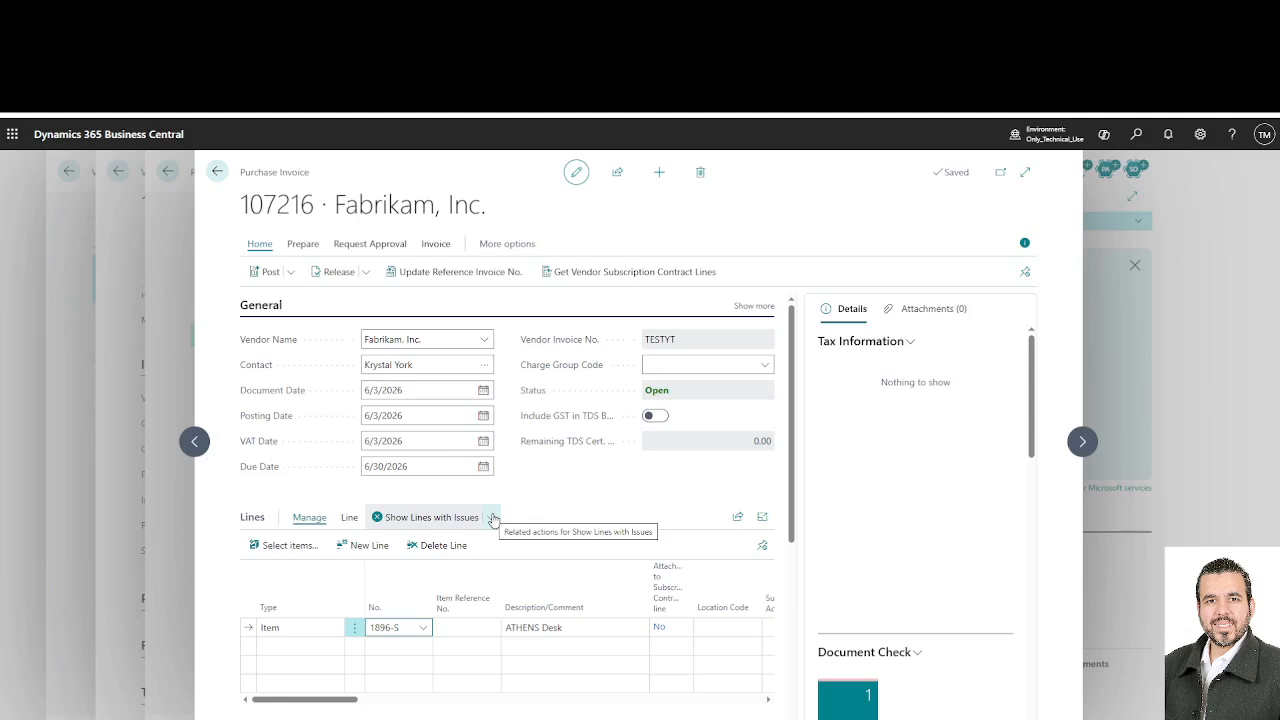
{"action": "key", "text": "Tab"}
{"action": "key", "text": "Tab"}
{"action": "key", "text": "Tab"}
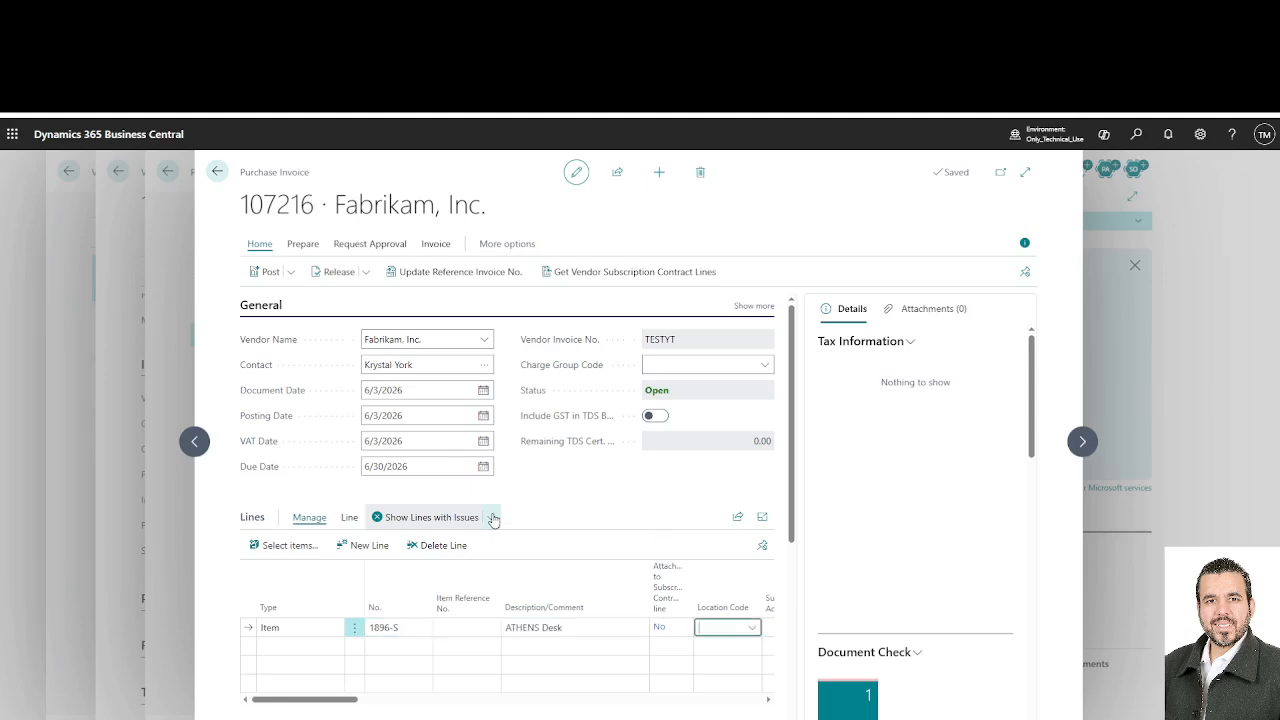
{"action": "key", "text": "Tab"}
{"action": "key", "text": "Tab"}
{"action": "key", "text": "Tab"}
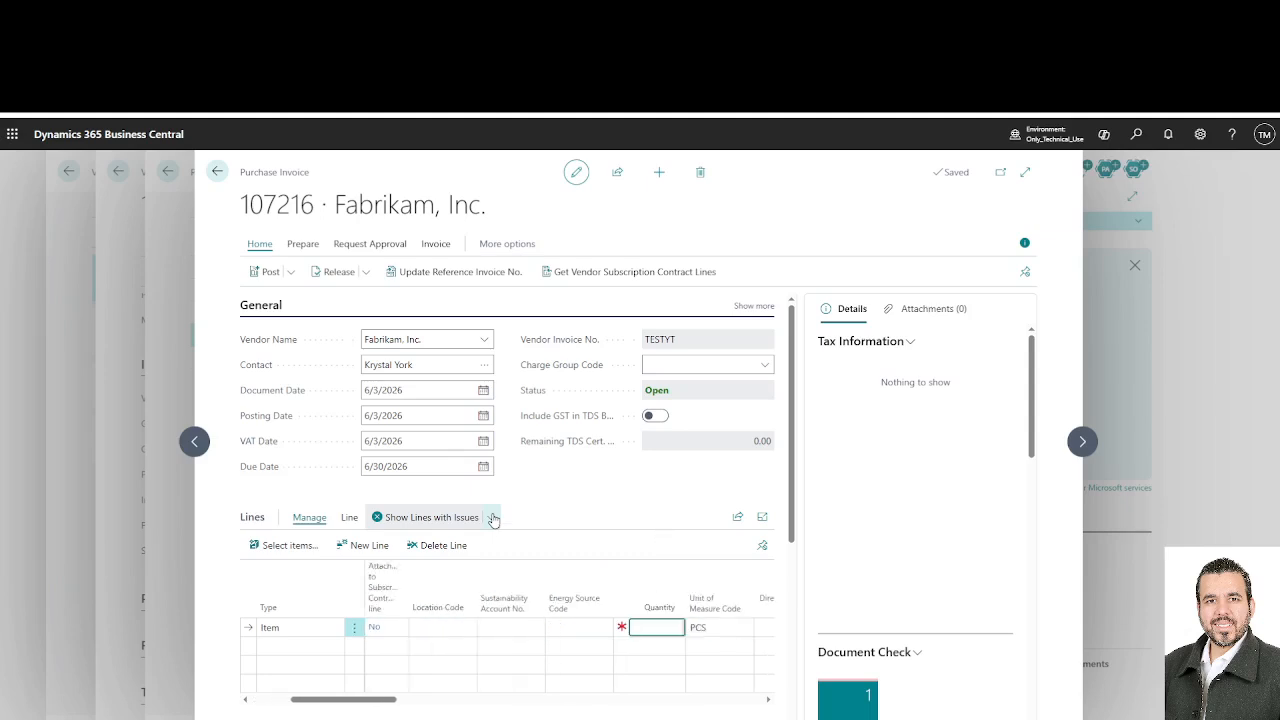
{"action": "type", "text": "10"}
{"action": "key", "text": "Tab"}
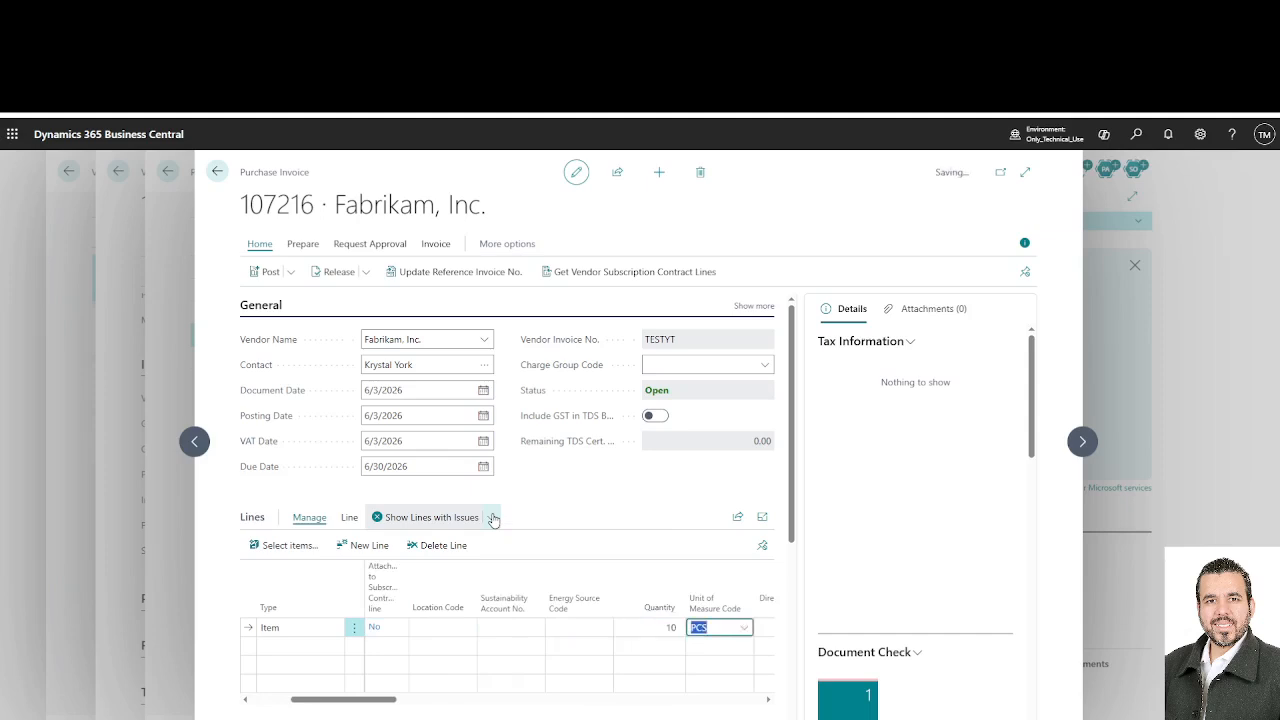
Review the ATHENS Desk line's unit of measure, direct unit cost, matched order lines and discount fields
{"action": "key", "text": "Tab"}
{"action": "key", "text": "Tab"}
{"action": "key", "text": "Tab"}
{"action": "key", "text": "Tab"}
{"action": "key", "text": "shift+Tab"}
{"action": "key", "text": "shift+Tab"}
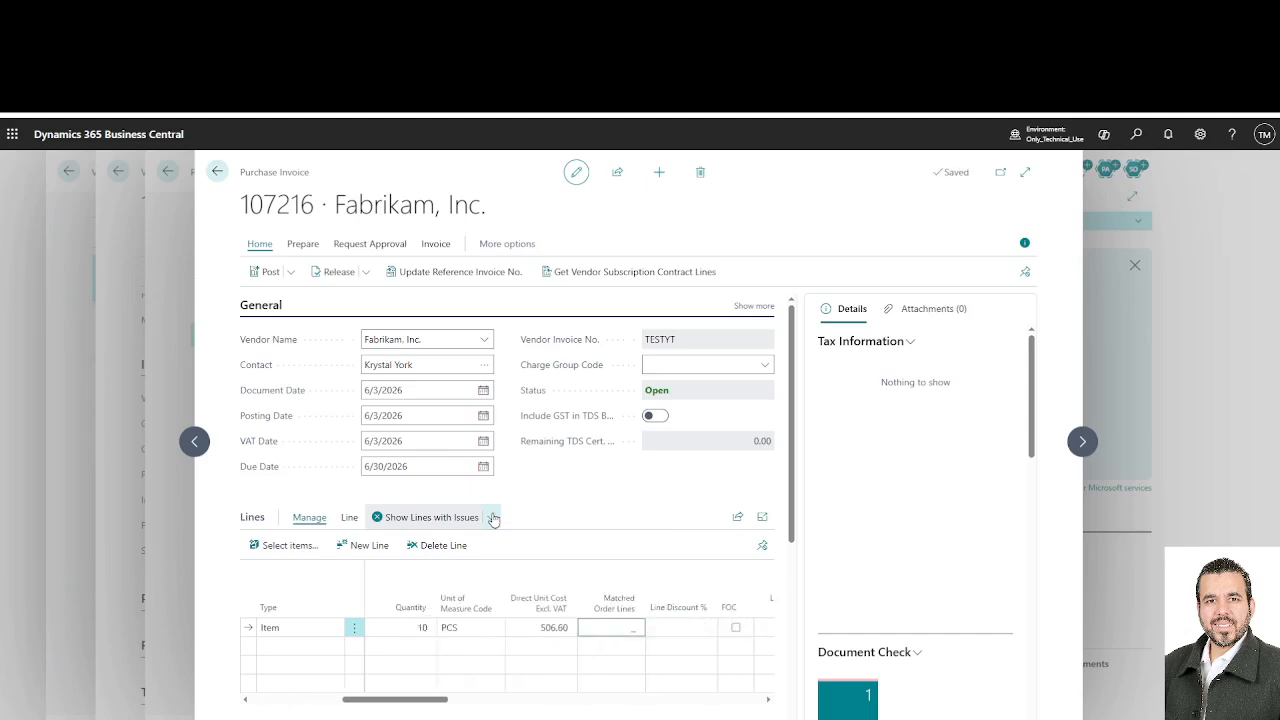
{"action": "key", "text": "Tab"}
{"action": "key", "text": "Tab"}
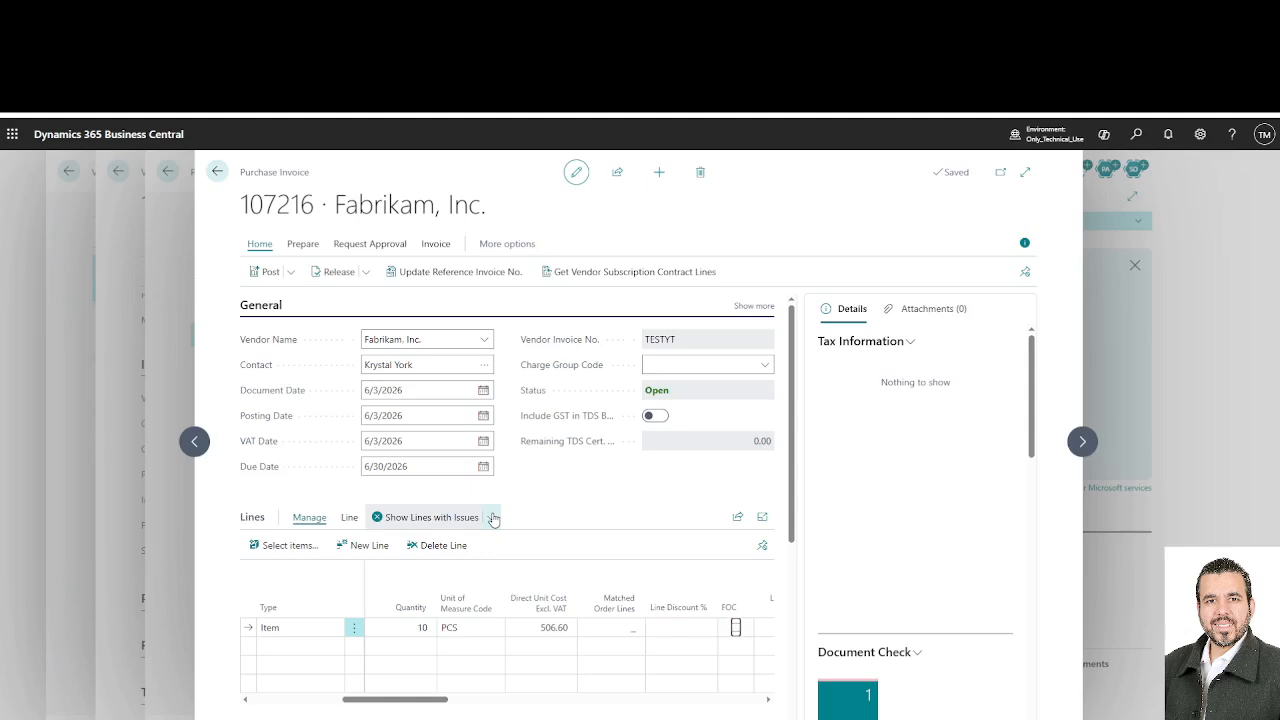
Post purchase invoice 107216 and open the posted invoice to check its Vendor Invoice No
{"action": "left_click", "coordinate": [262, 274]}
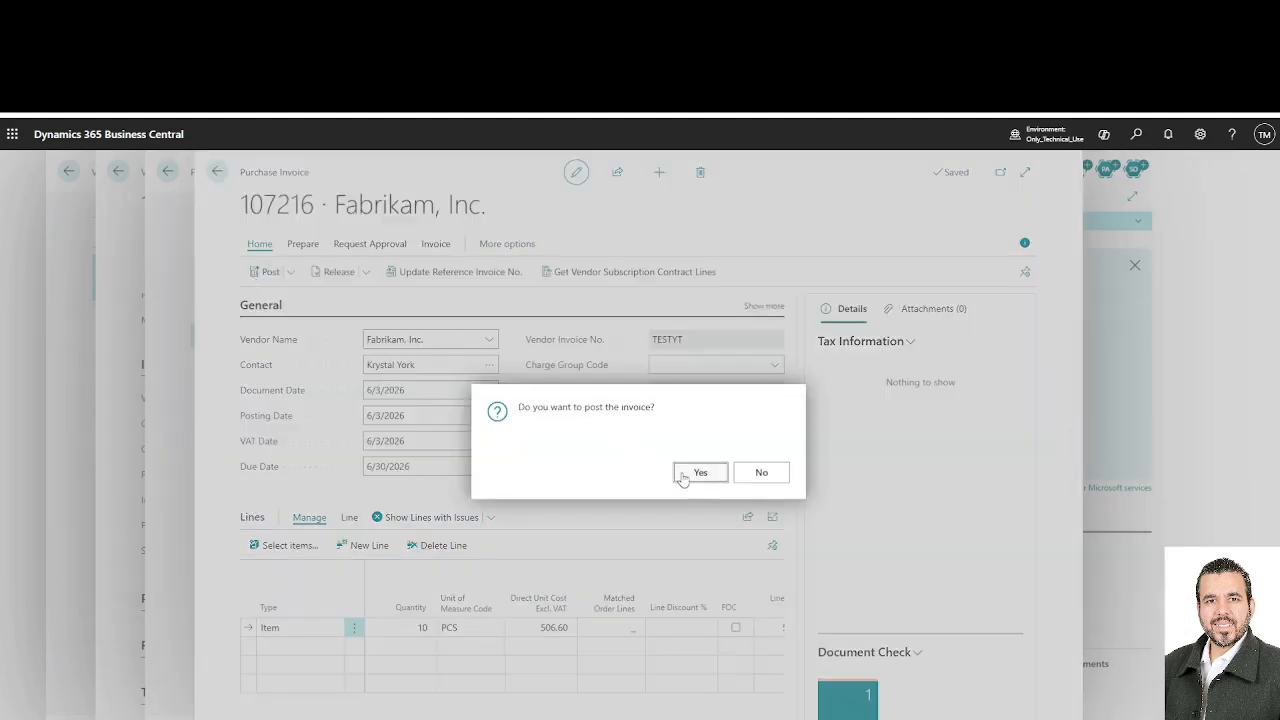
{"action": "left_click", "coordinate": [683, 479]}
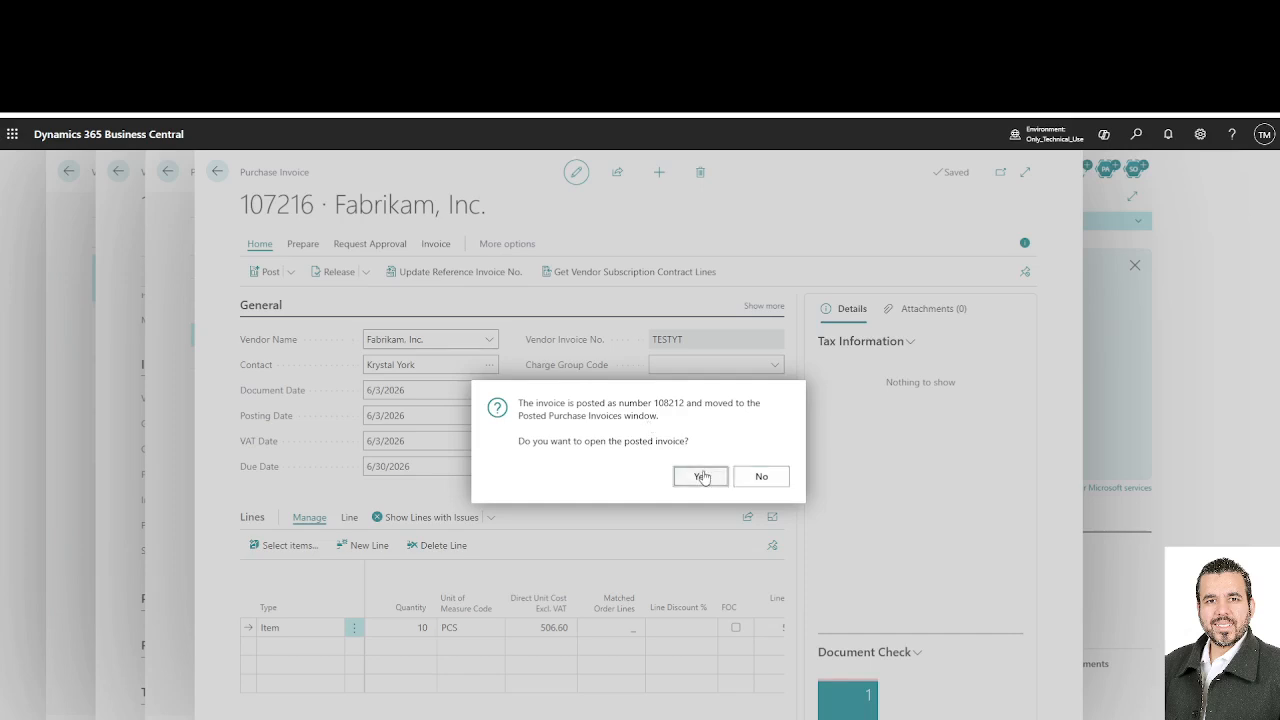
{"action": "left_click", "coordinate": [703, 476]}
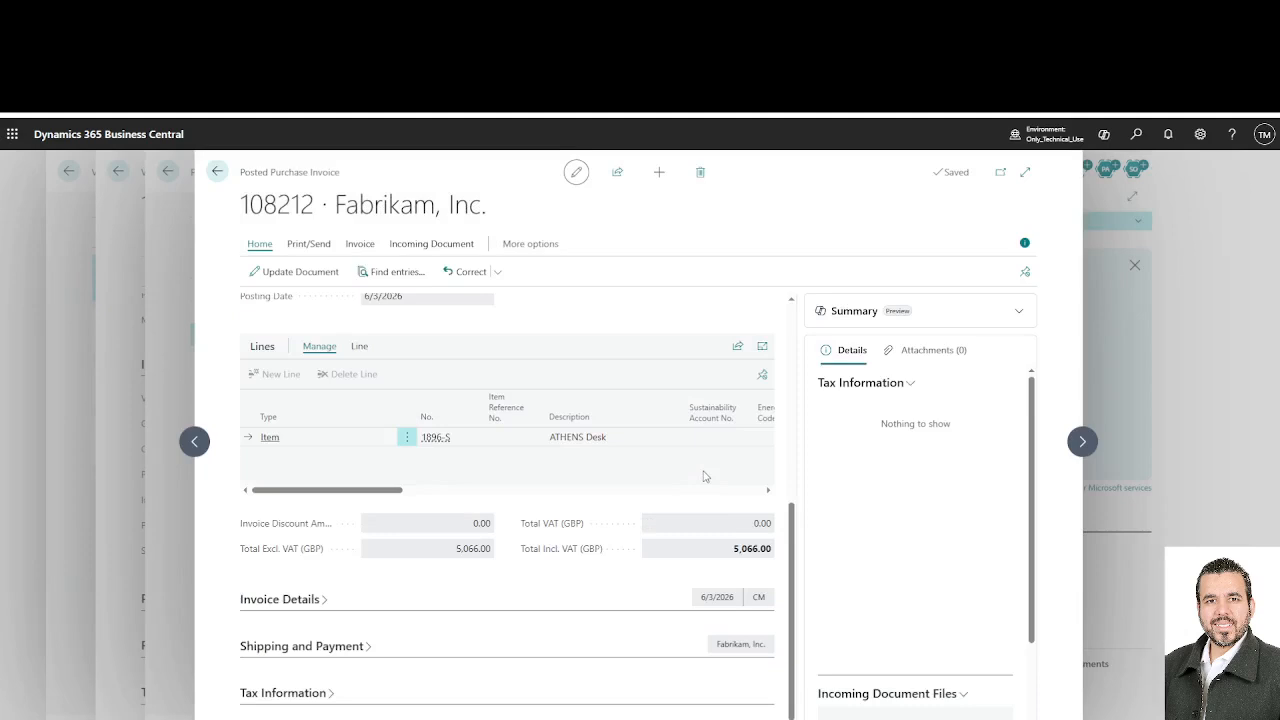
{"action": "scroll", "coordinate": [703, 476], "scroll_direction": "up", "scroll_amount": 5}
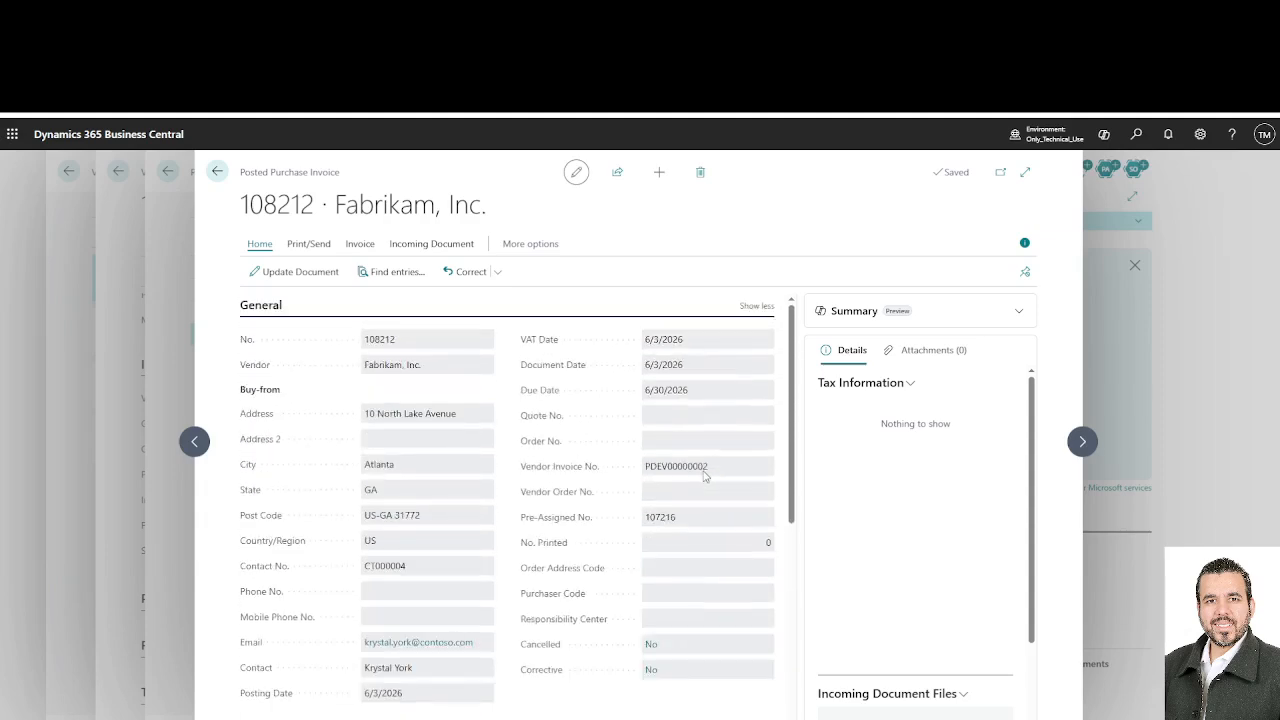
Review Number Series in Purchases & Payables Setup and recheck the posted invoice's Vendor Invoice No
{"action": "left_click_drag", "start_coordinate": [724, 474], "coordinate": [646, 478]}
{"action": "left_click", "coordinate": [1138, 142]}
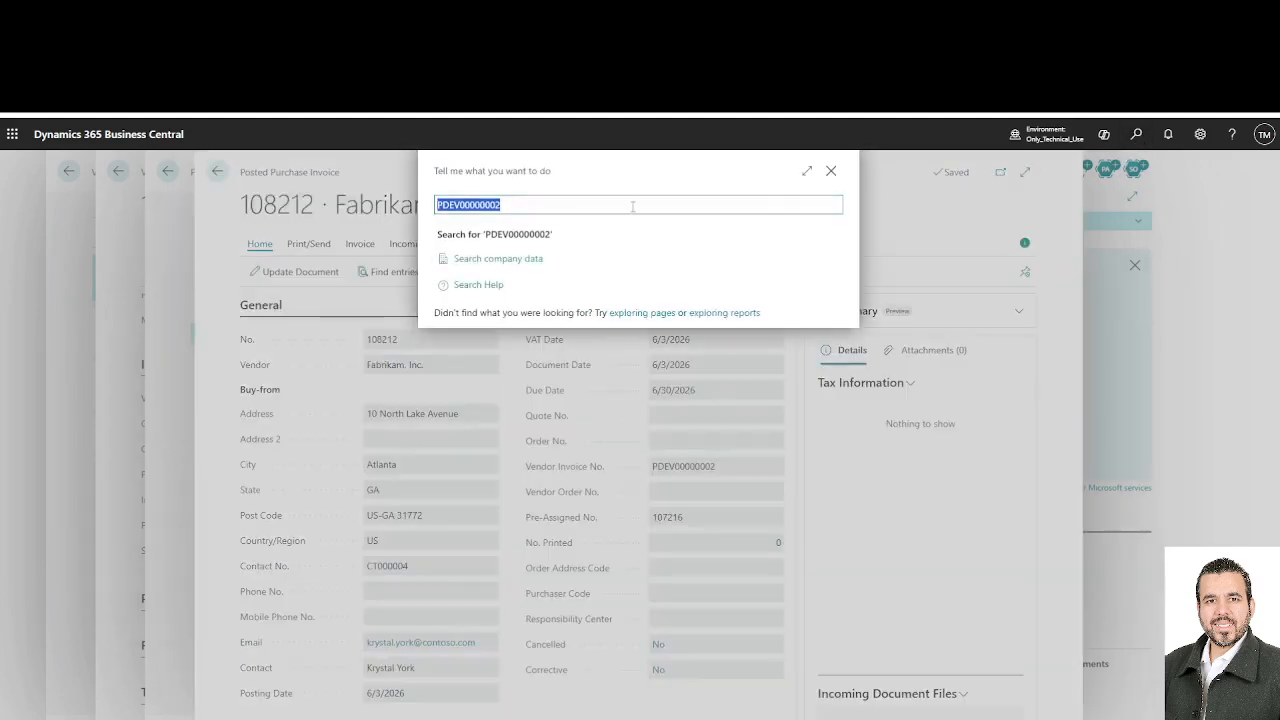
{"action": "type", "text": "purchase & P"}
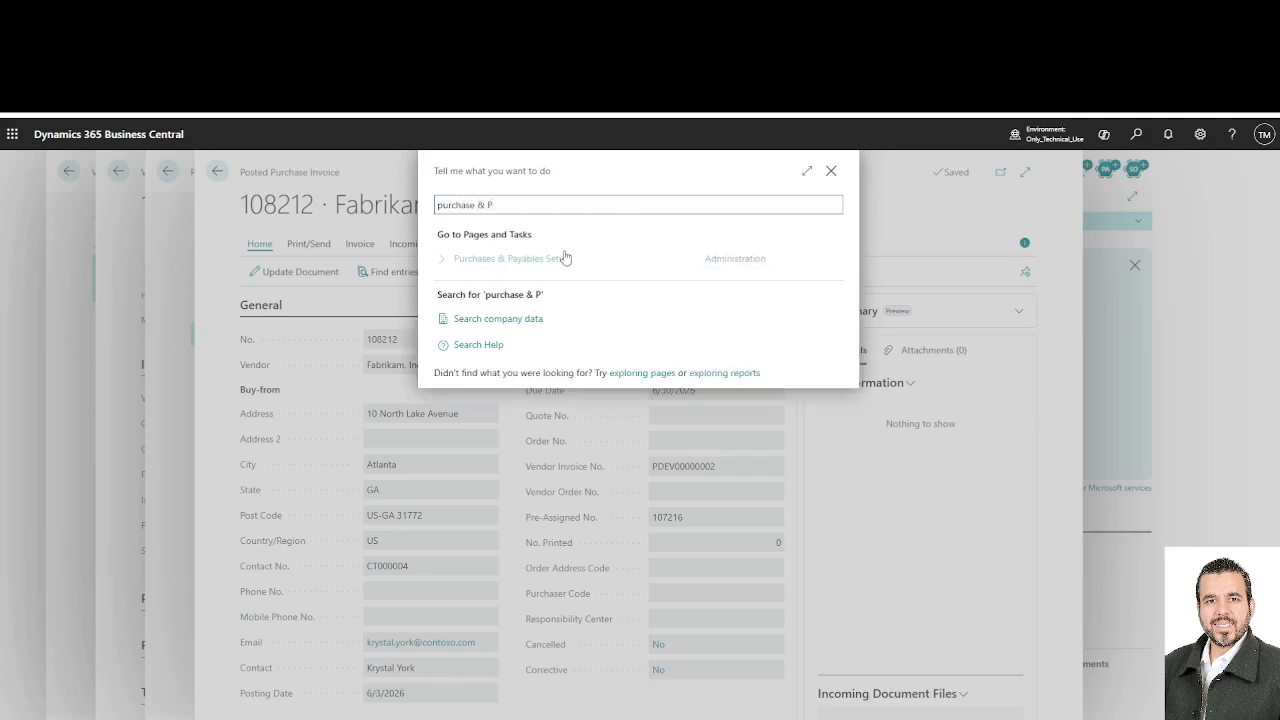
{"action": "left_click", "coordinate": [518, 259]}
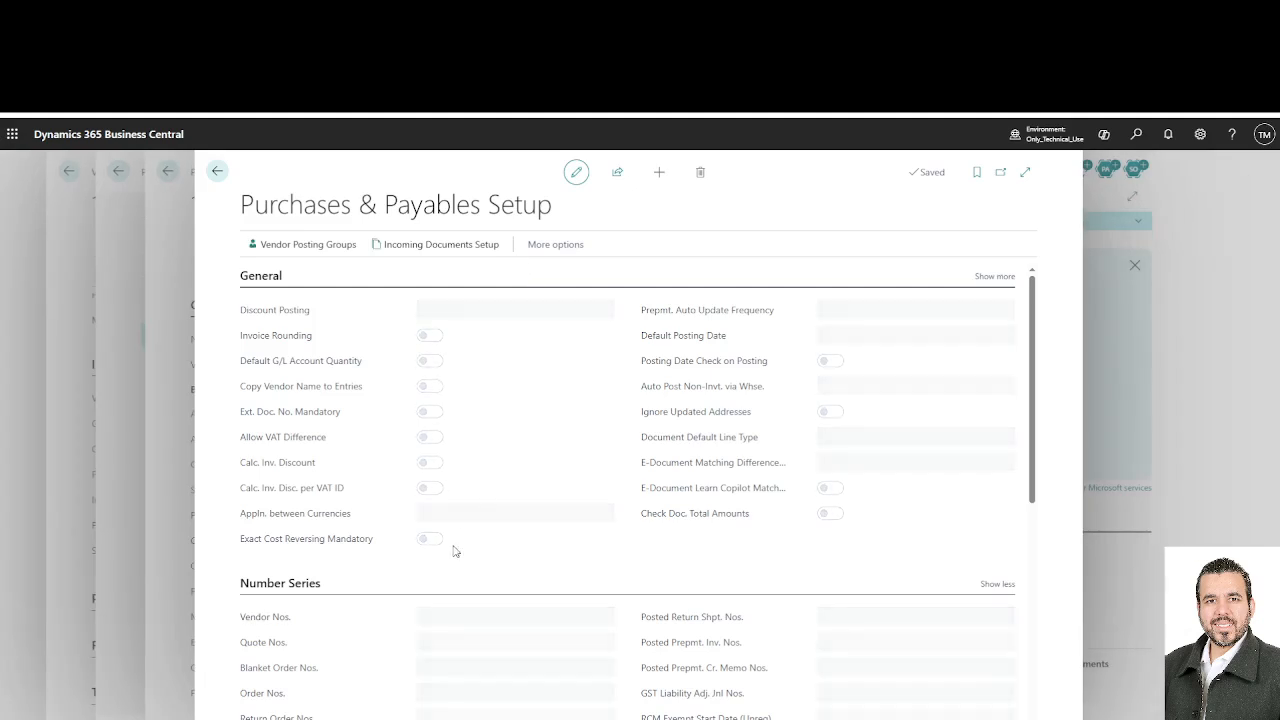
{"action": "scroll", "coordinate": [430, 600], "scroll_direction": "down", "scroll_amount": 3}
{"action": "scroll", "coordinate": [426, 620], "scroll_direction": "down", "scroll_amount": 2}
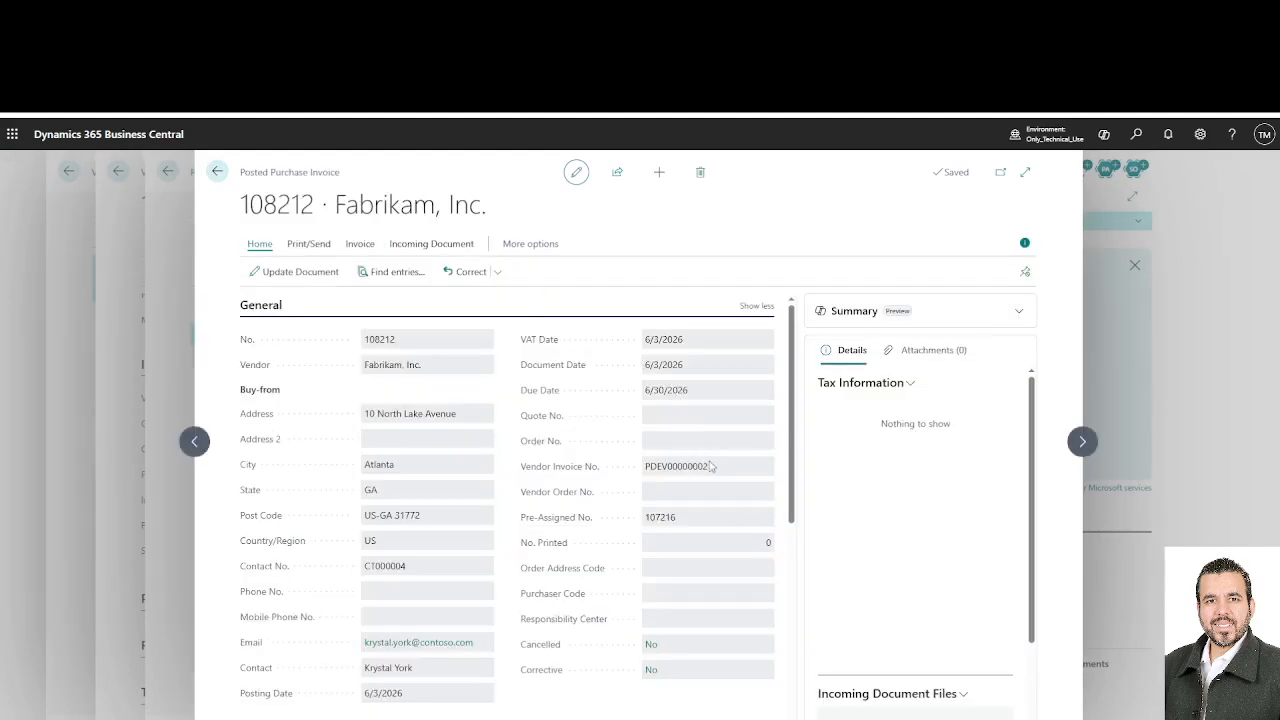
{"action": "left_click_drag", "start_coordinate": [709, 466], "coordinate": [646, 478]}
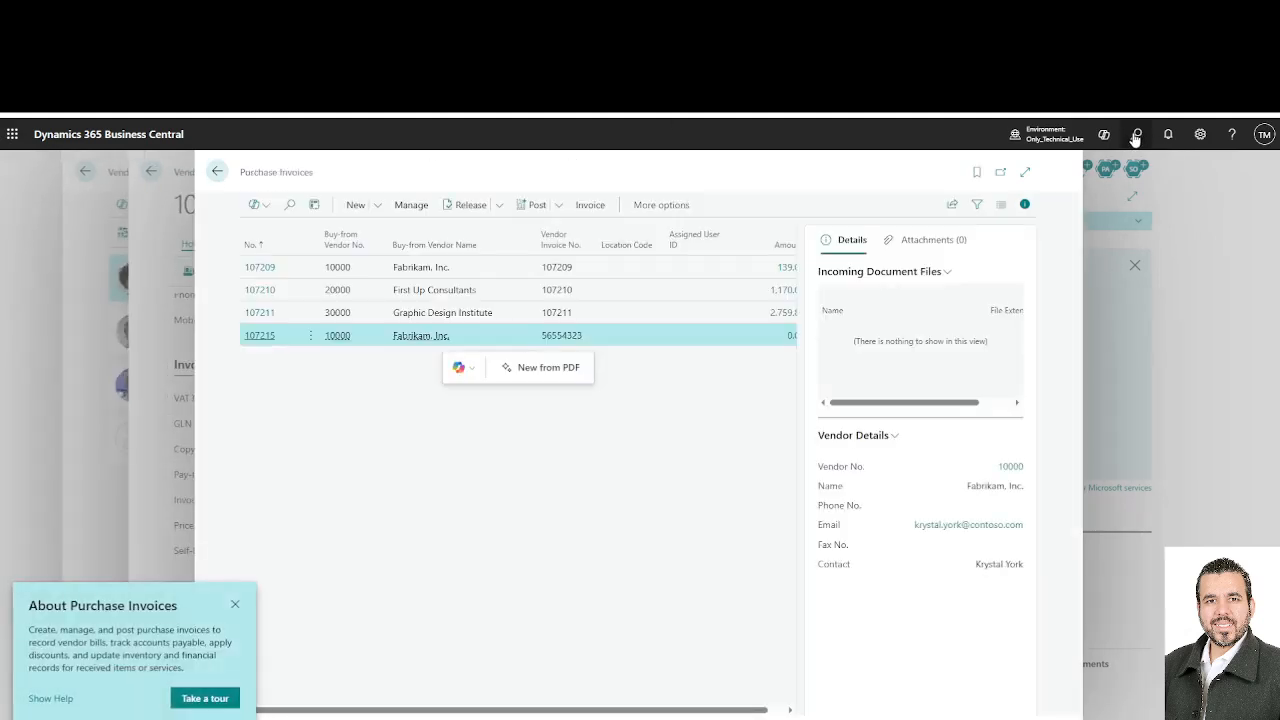
Open the vendor card for Fabrikam, Inc., switch its Self-Billing Agreement setting off and back on, and close the card
{"action": "left_click", "coordinate": [1136, 134]}
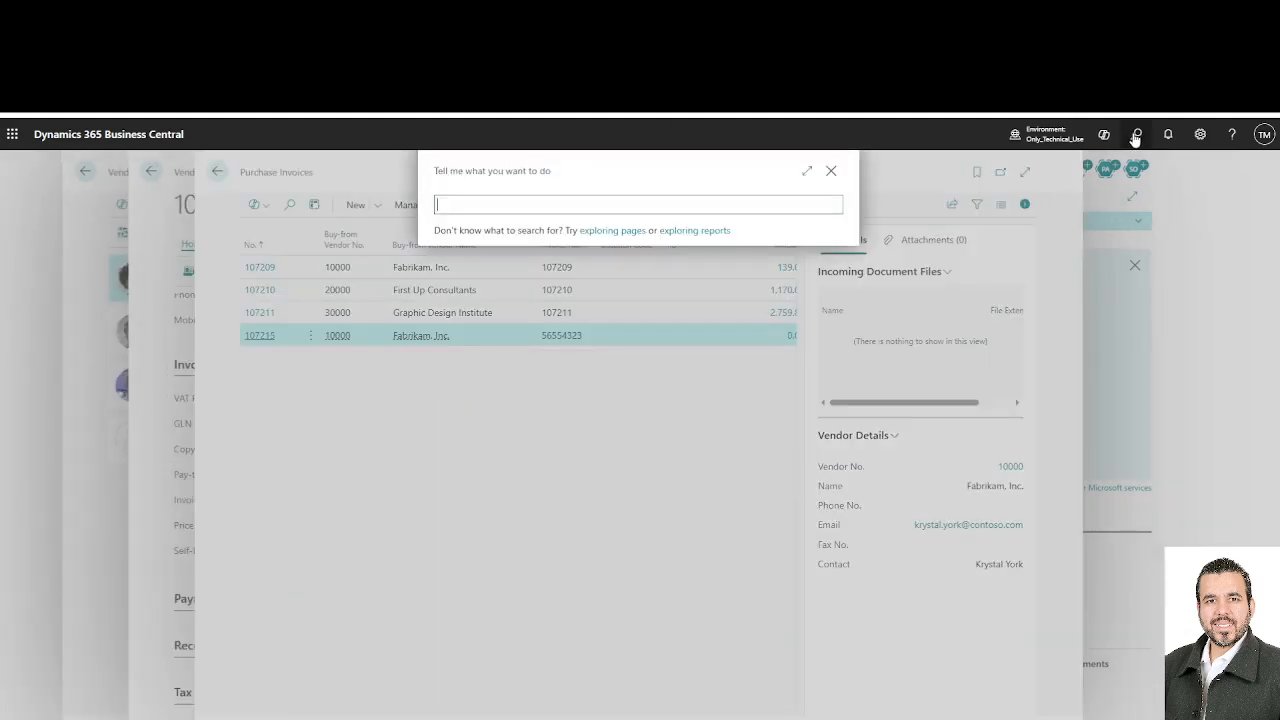
{"action": "type", "text": "vendors"}
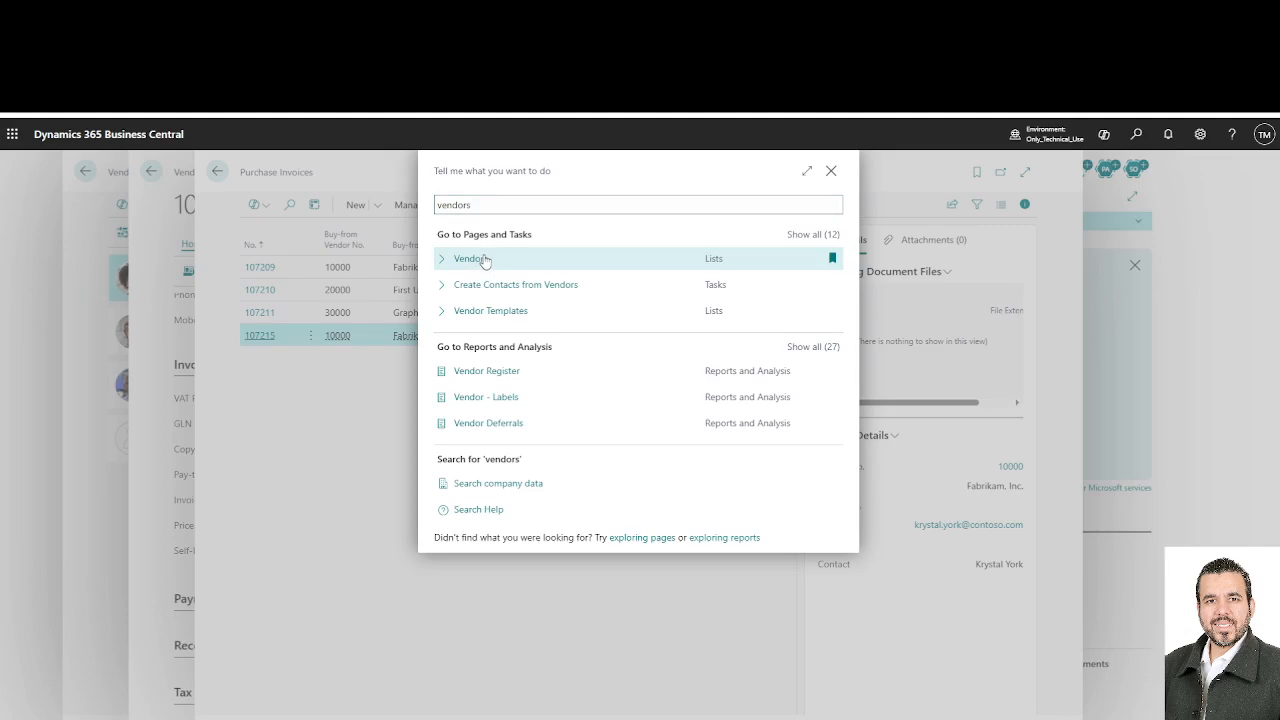
{"action": "left_click", "coordinate": [484, 261]}
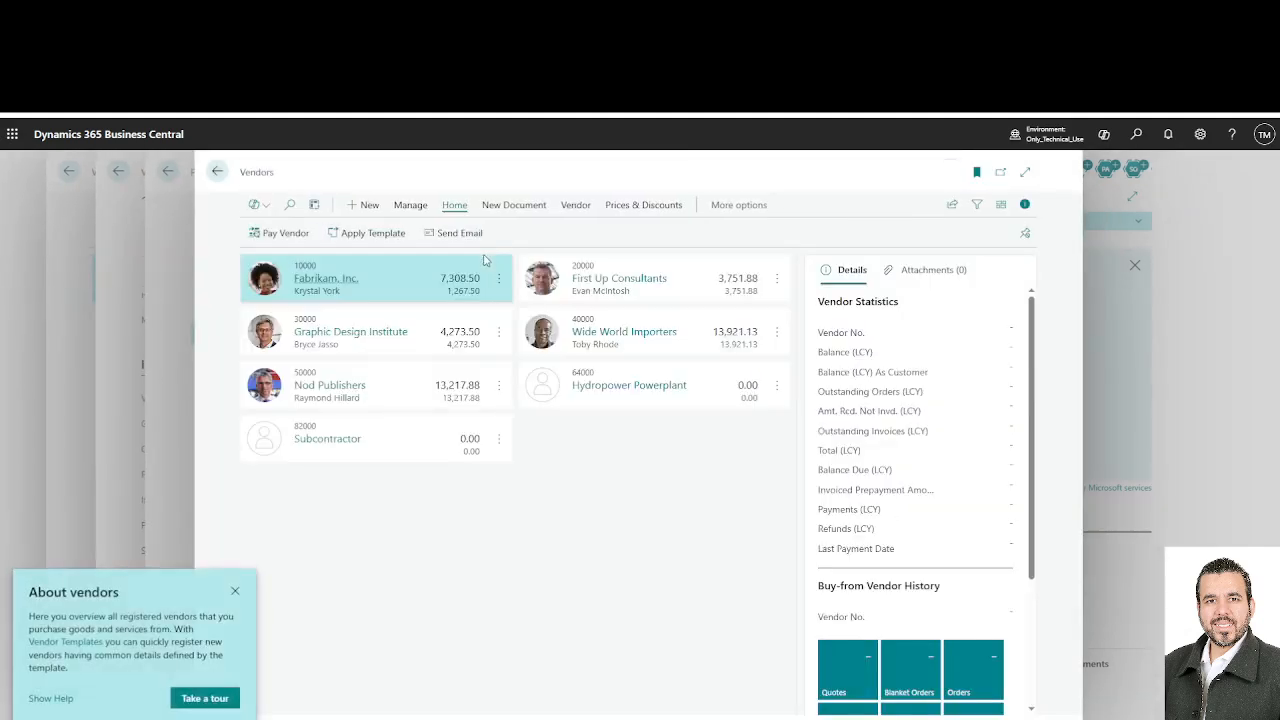
{"action": "left_click", "coordinate": [340, 282]}
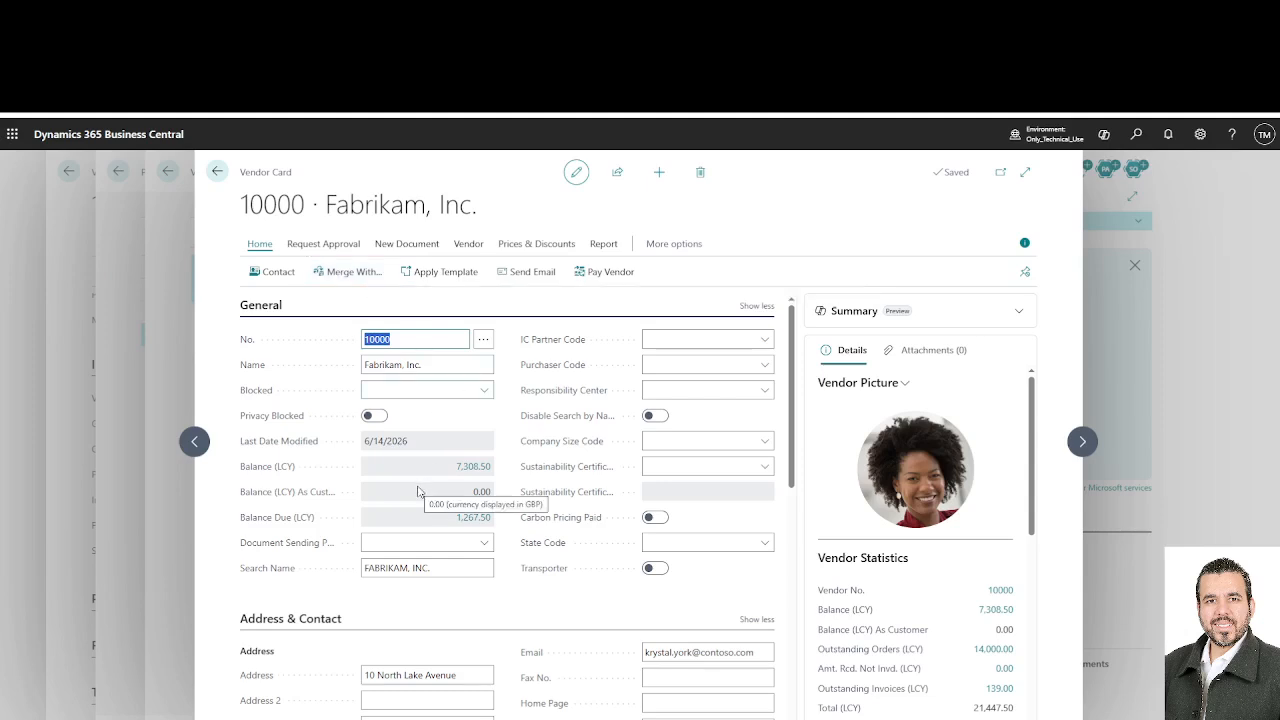
{"action": "scroll", "coordinate": [420, 492], "scroll_direction": "down", "scroll_amount": 5}
{"action": "scroll", "coordinate": [418, 540], "scroll_direction": "down", "scroll_amount": 3}
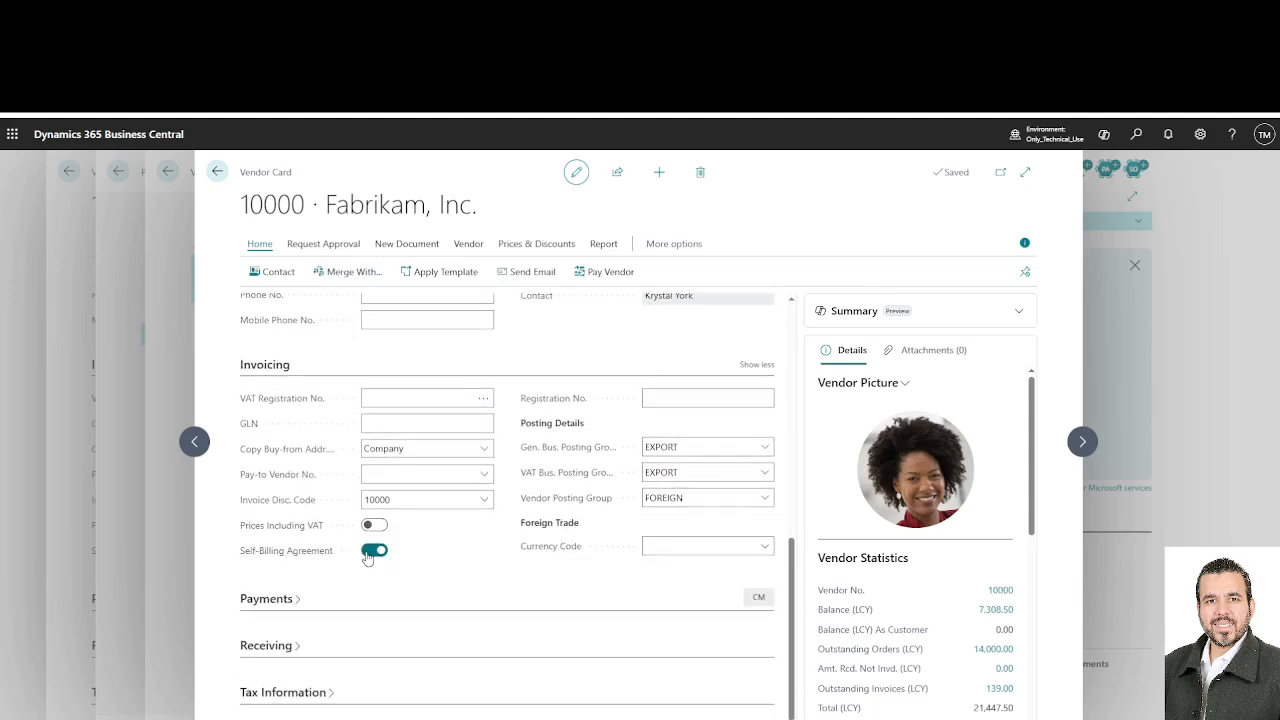
{"action": "left_click", "coordinate": [372, 551]}
{"action": "left_click", "coordinate": [380, 552]}
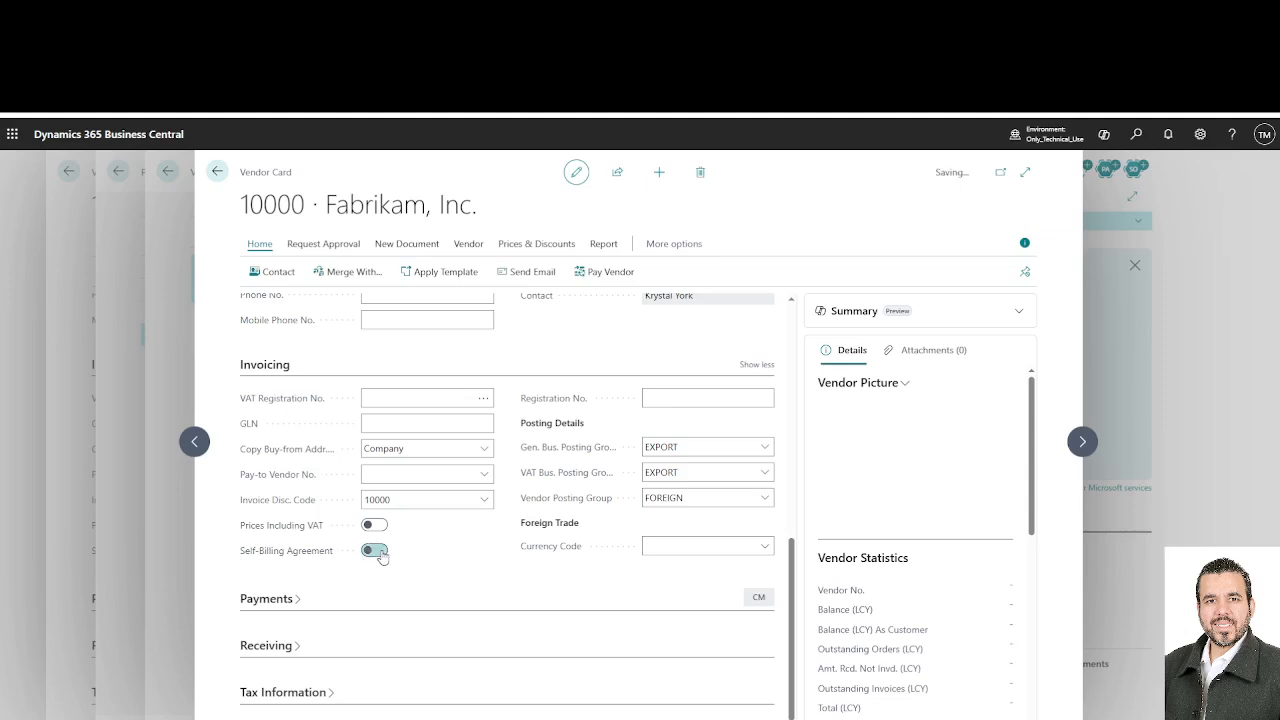
{"action": "left_click", "coordinate": [216, 171]}
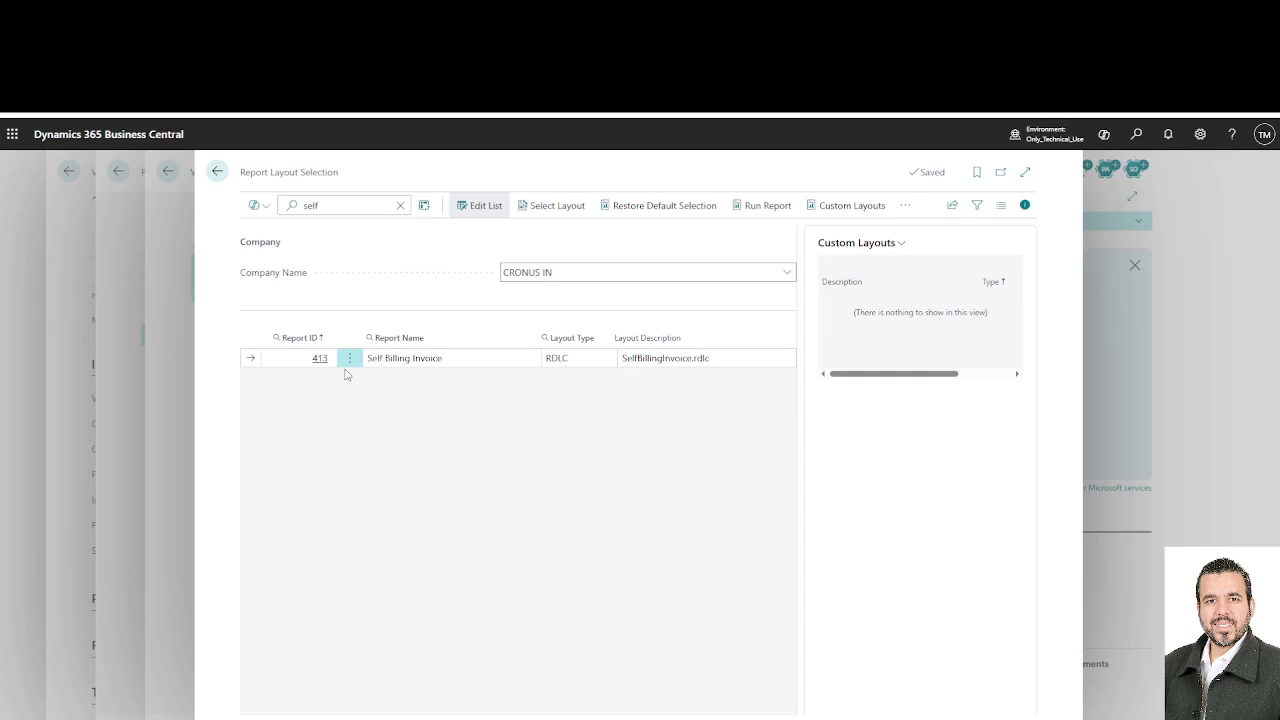
Leave Report Layout Selection and open invoice 108212 from the Posted Purchase Invoices list to view its lines
{"action": "left_click", "coordinate": [215, 172]}
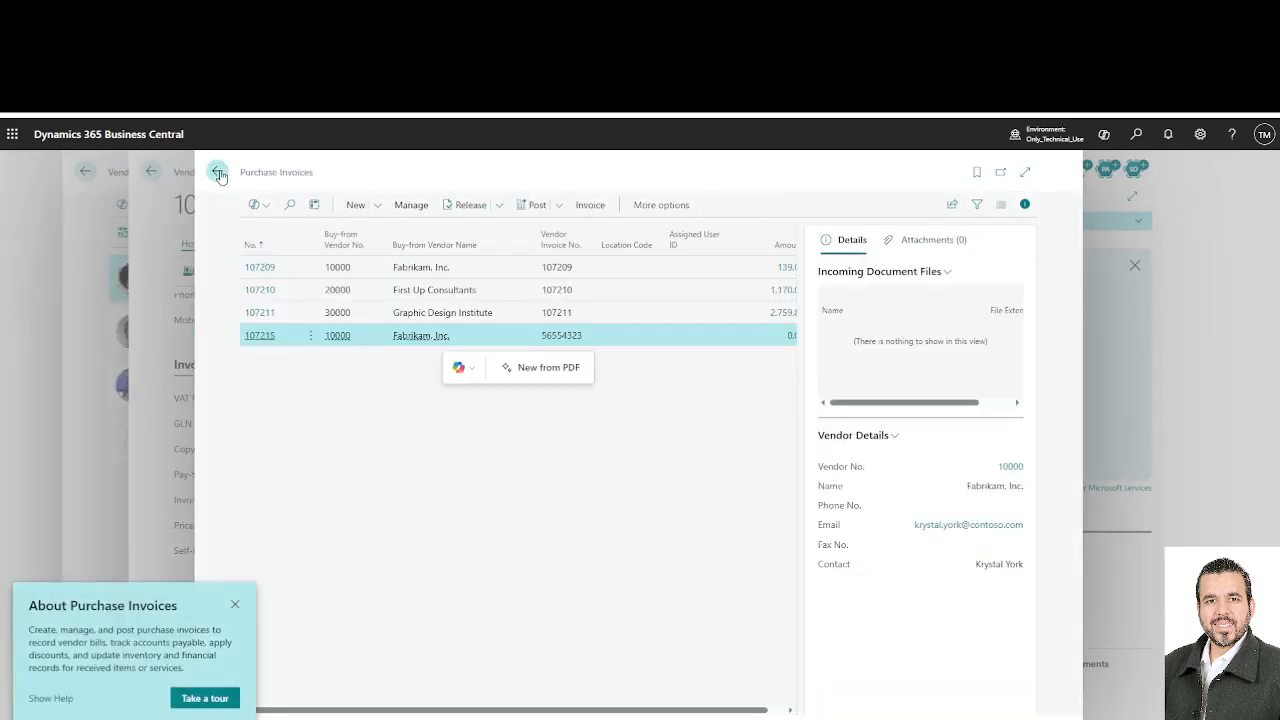
{"action": "left_click", "coordinate": [218, 172]}
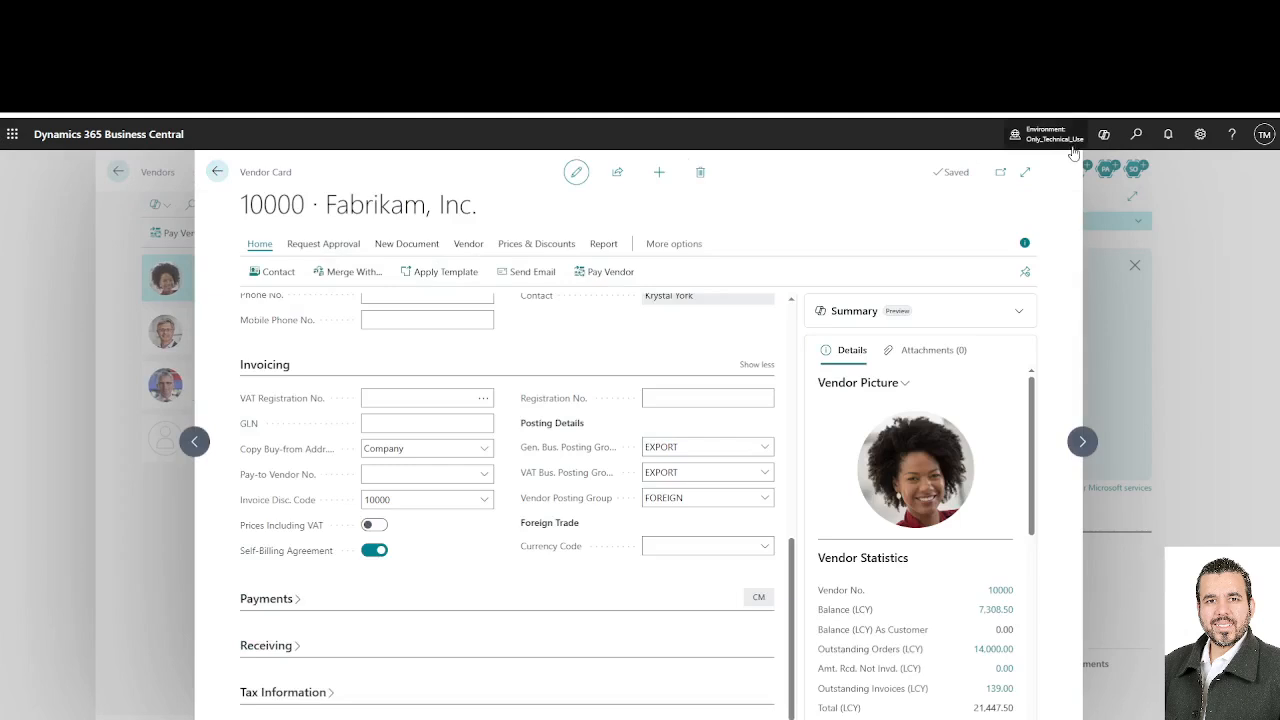
{"action": "left_click", "coordinate": [1136, 135]}
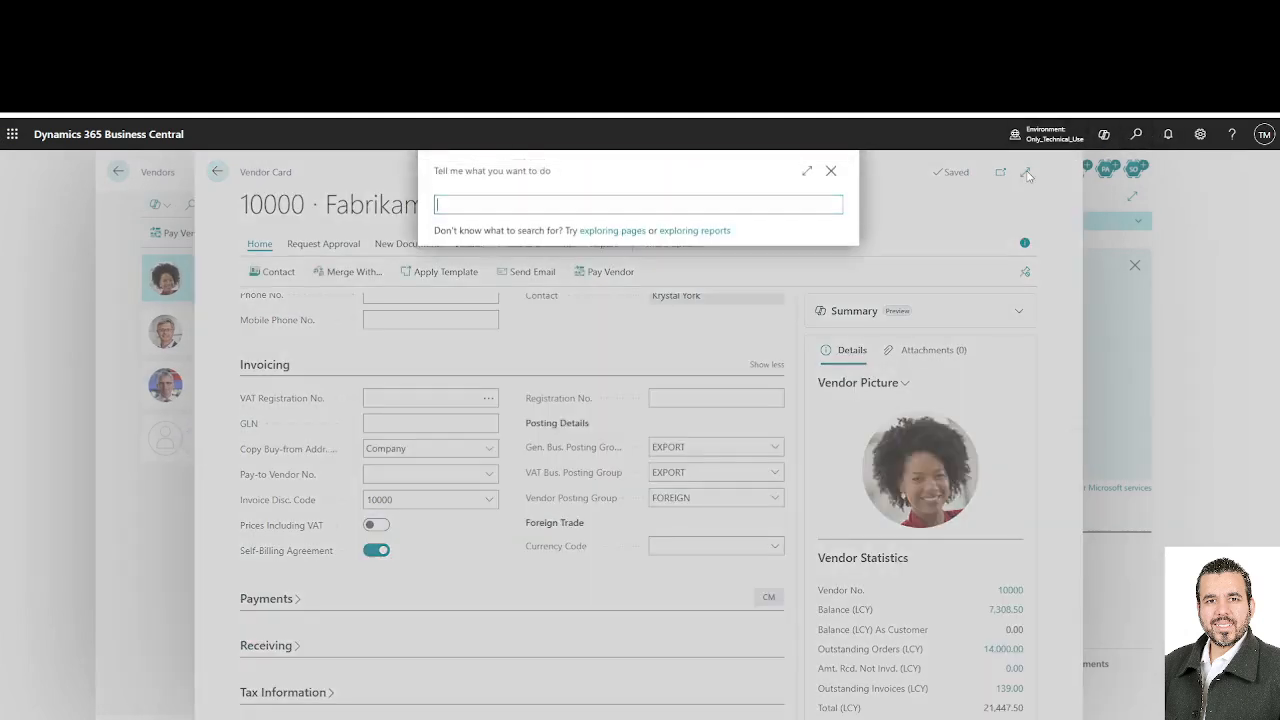
{"action": "type", "text": "posted purchase in"}
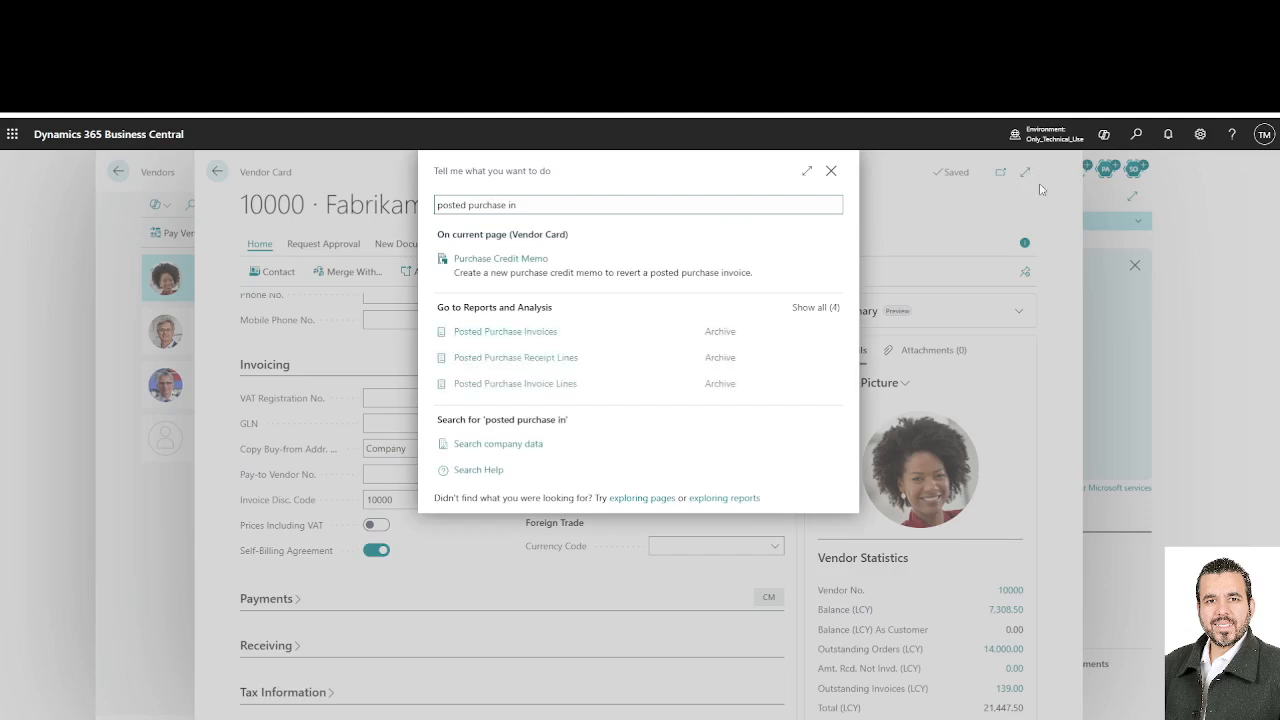
{"action": "left_click", "coordinate": [505, 331]}
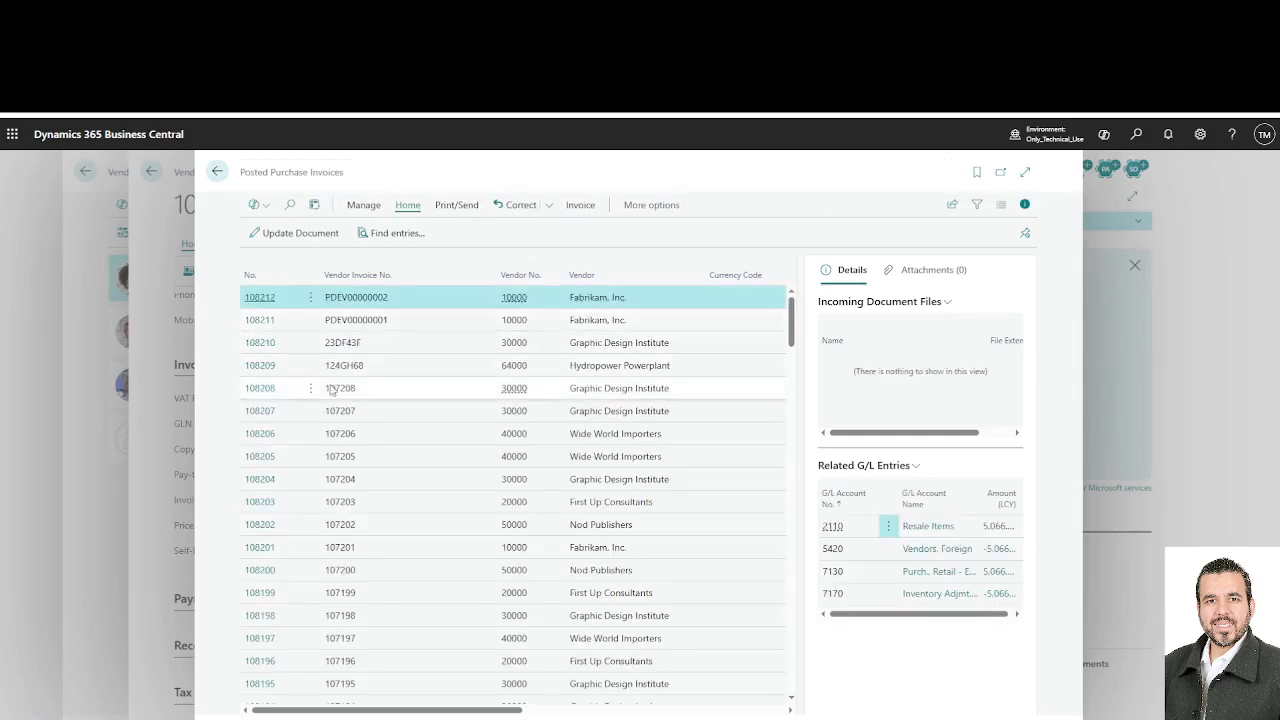
{"action": "left_click", "coordinate": [264, 298]}
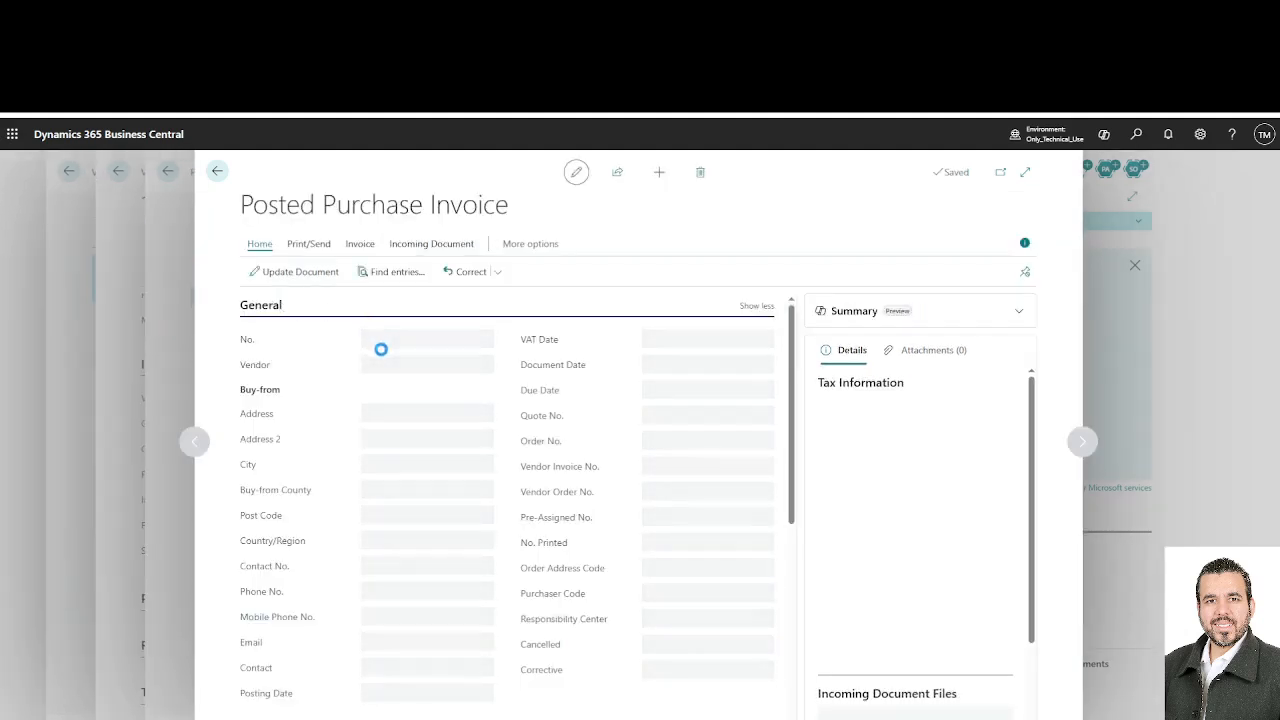
{"action": "scroll", "coordinate": [385, 360], "scroll_direction": "down", "scroll_amount": 4}
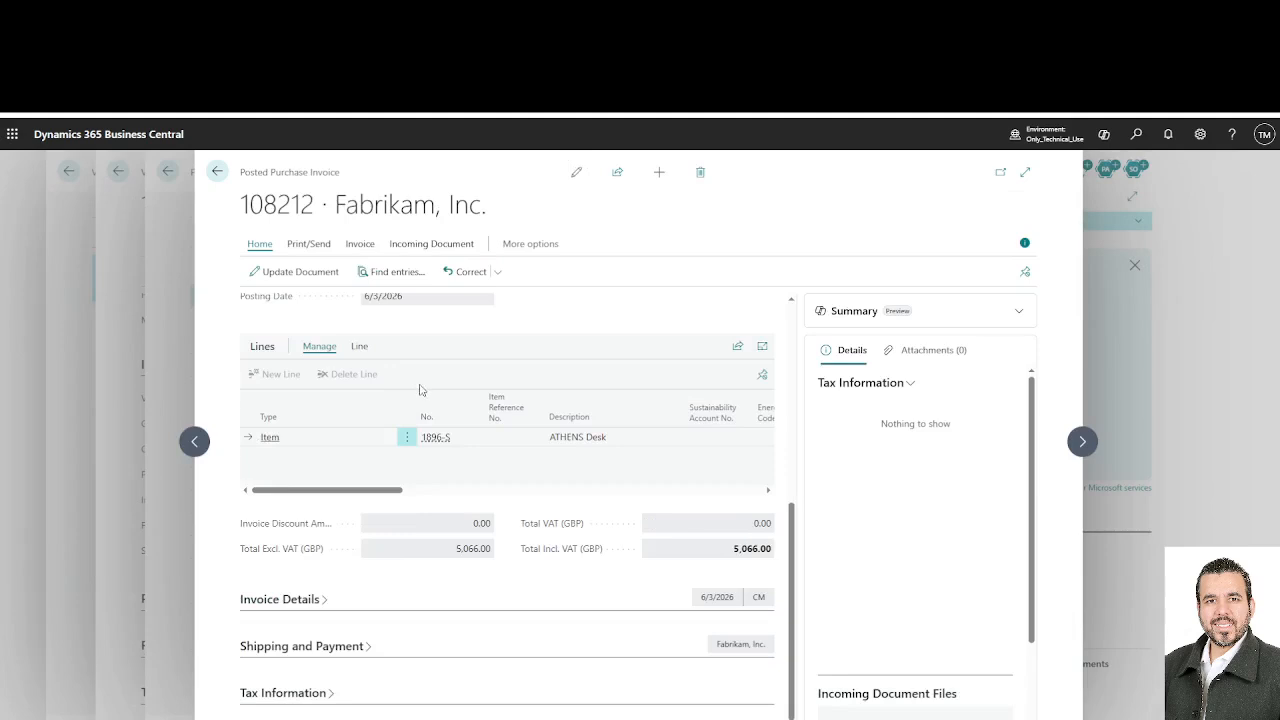
Try to print posted purchase invoice 108212
{"action": "left_click", "coordinate": [308, 245]}
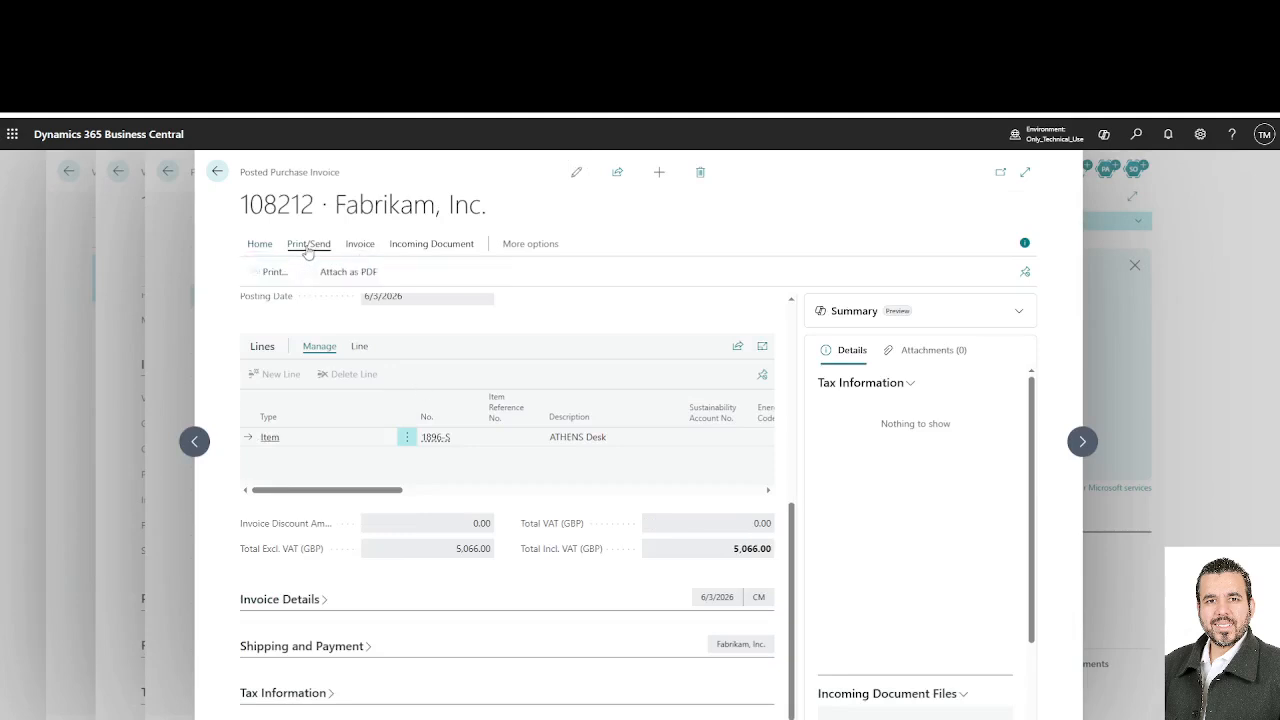
{"action": "left_click", "coordinate": [284, 272]}
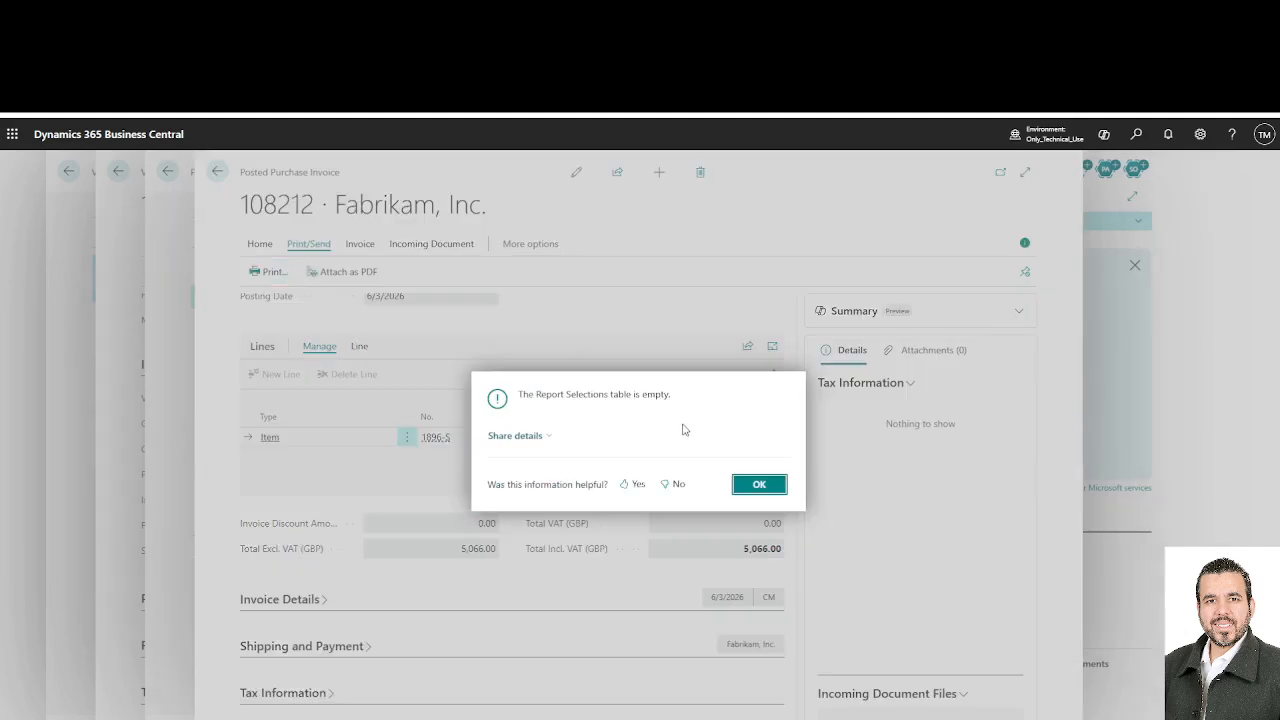
{"action": "left_click", "coordinate": [748, 486]}
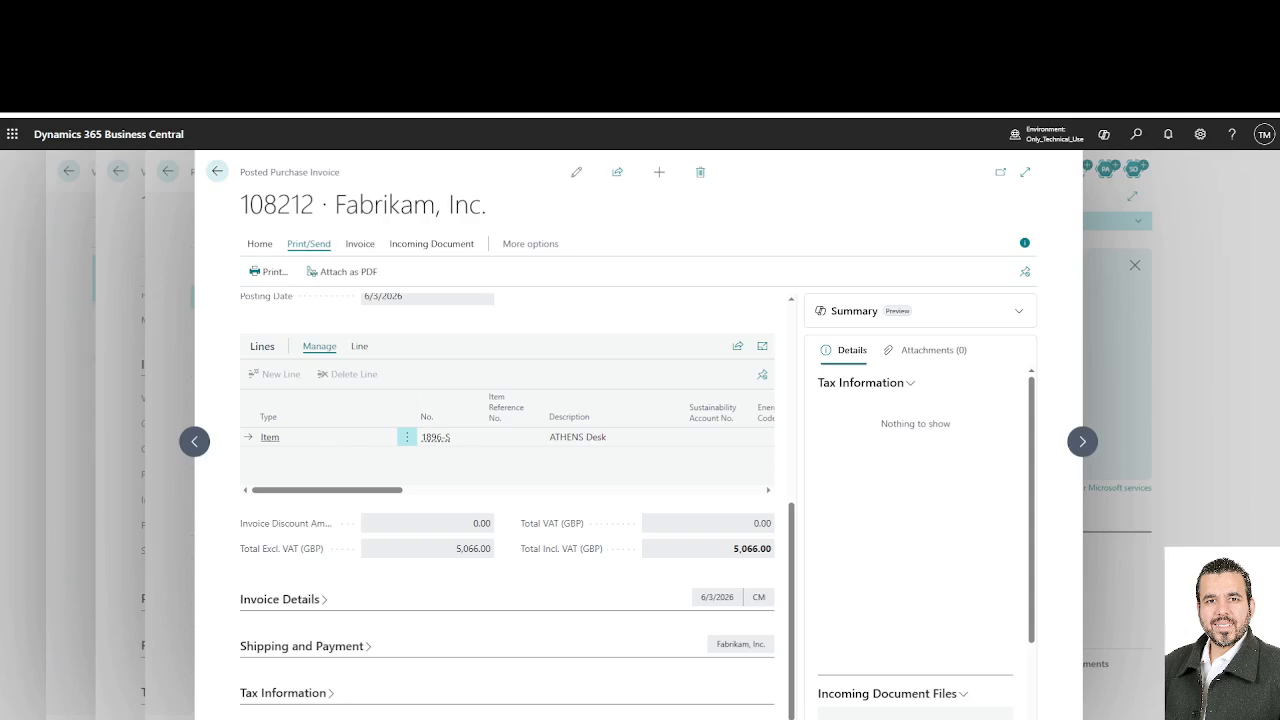
Open Report Selection - Purchase, set Usage to Self Billing Invoice, and return to the posted invoice
{"action": "left_click", "coordinate": [1137, 134]}
{"action": "type", "text": "rep"}
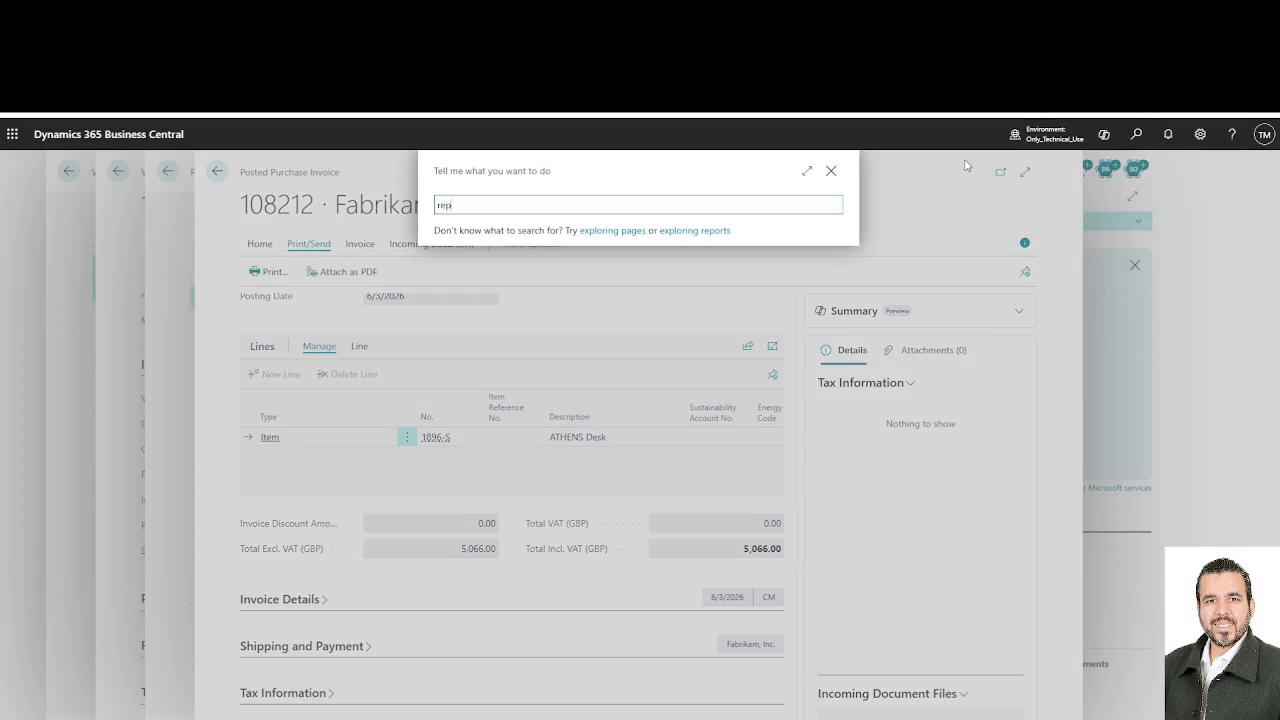
{"action": "type", "text": "ort selec"}
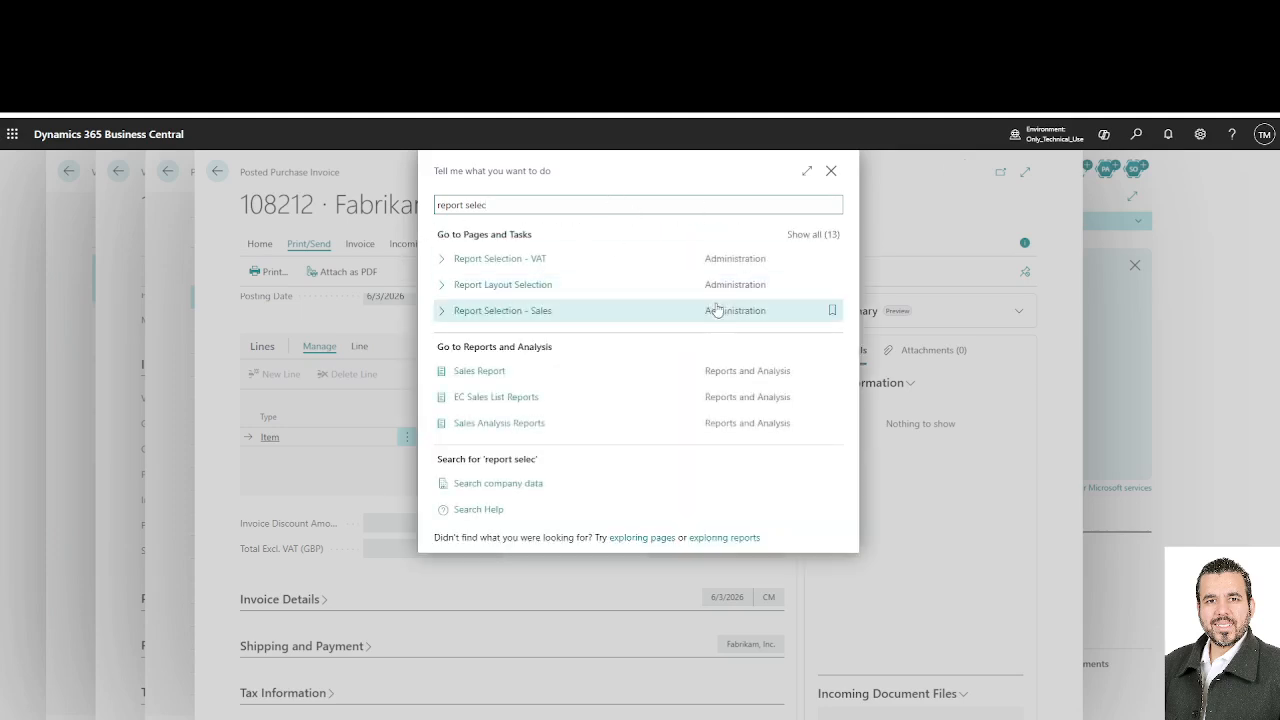
{"action": "left_click", "coordinate": [800, 235]}
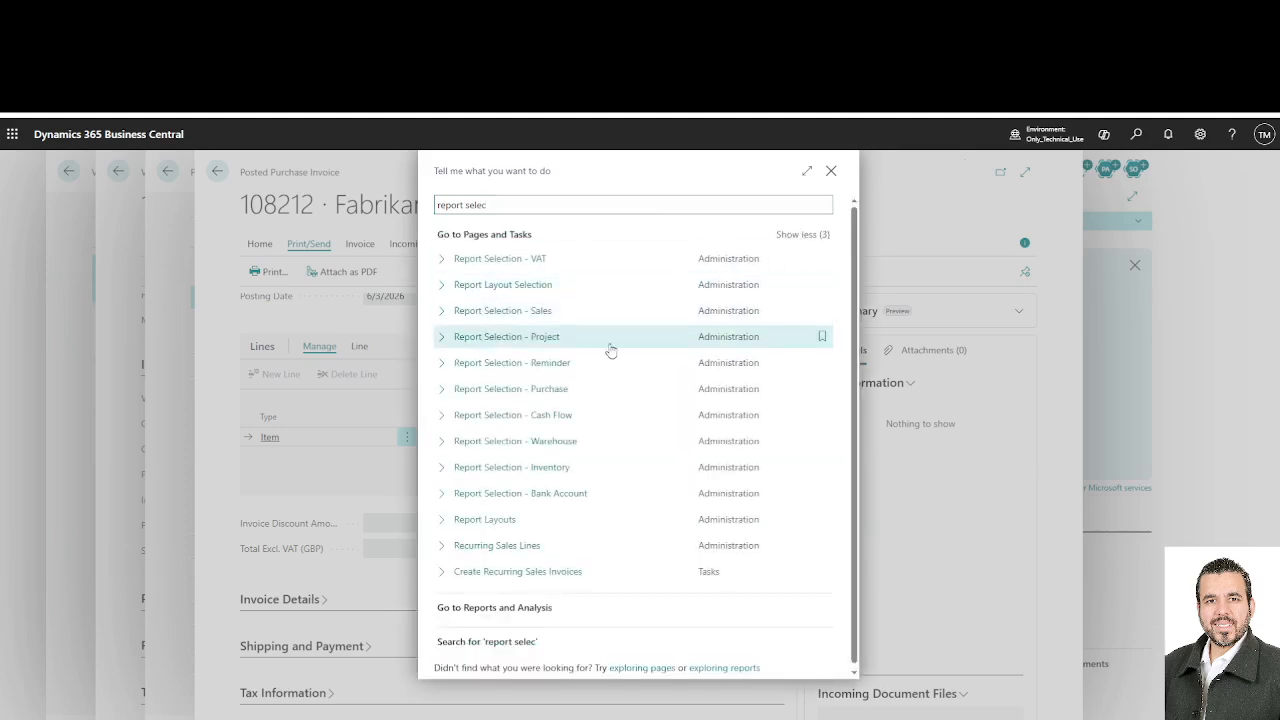
{"action": "left_click", "coordinate": [550, 391]}
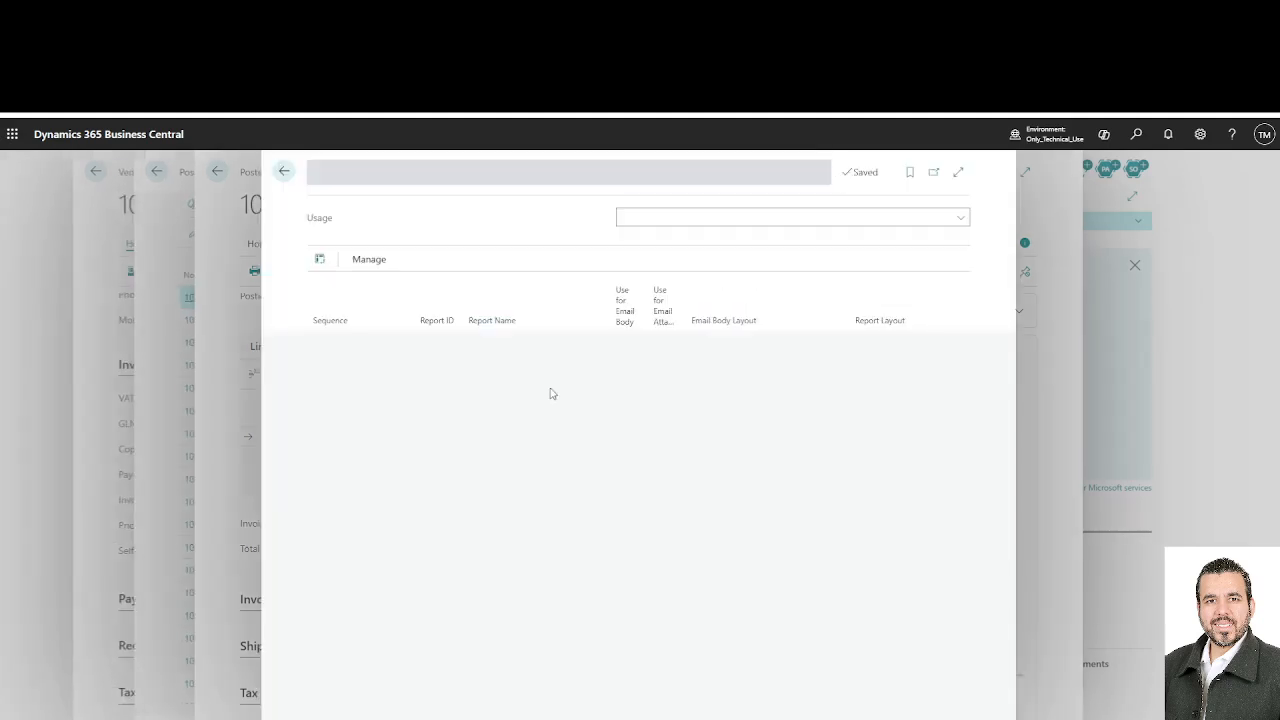
{"action": "left_click", "coordinate": [960, 217]}
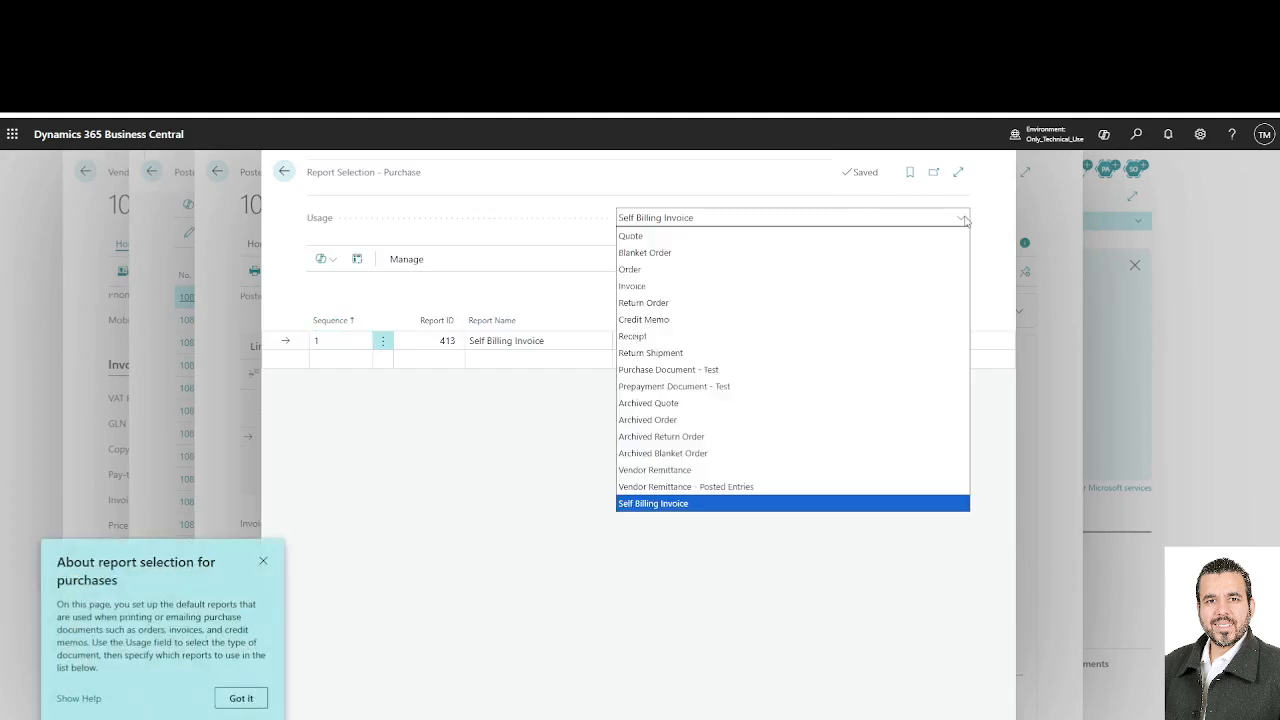
{"action": "left_click", "coordinate": [659, 506]}
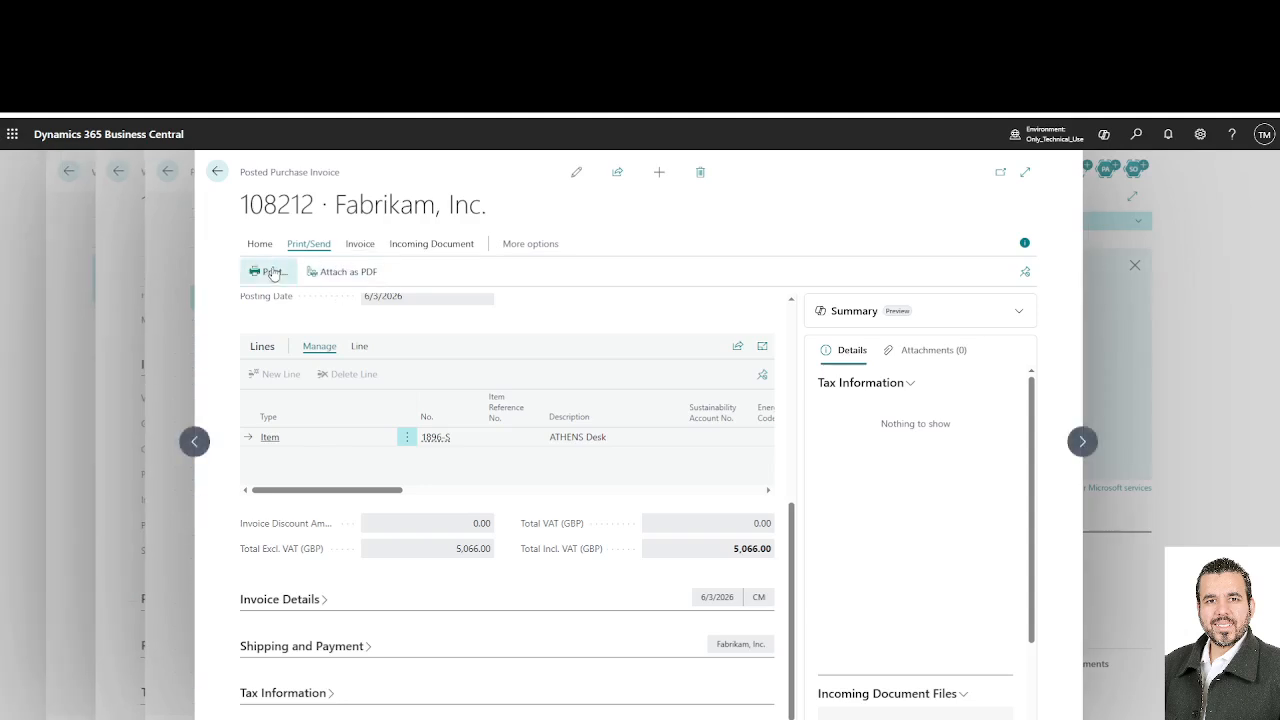
Preview the Self Billing Invoice report for posted invoice 108212, examine its header and lines enlarged, and close it
{"action": "left_click", "coordinate": [271, 272]}
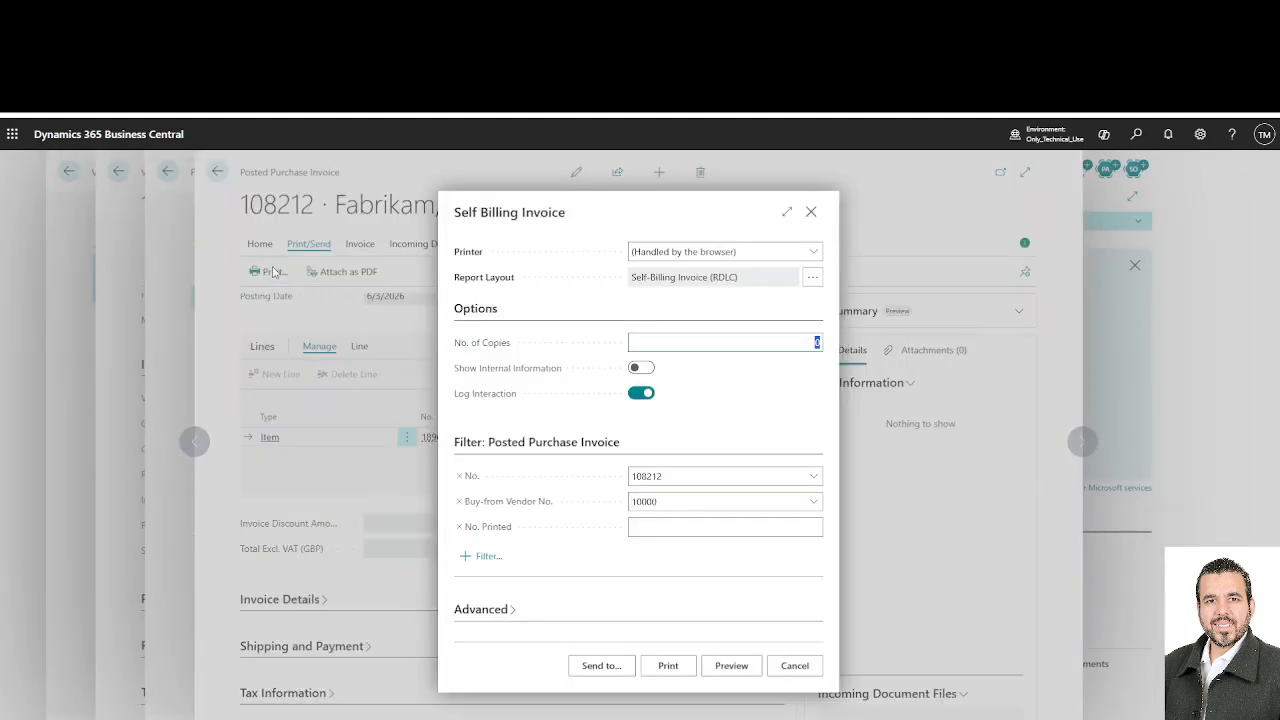
{"action": "left_click", "coordinate": [719, 669]}
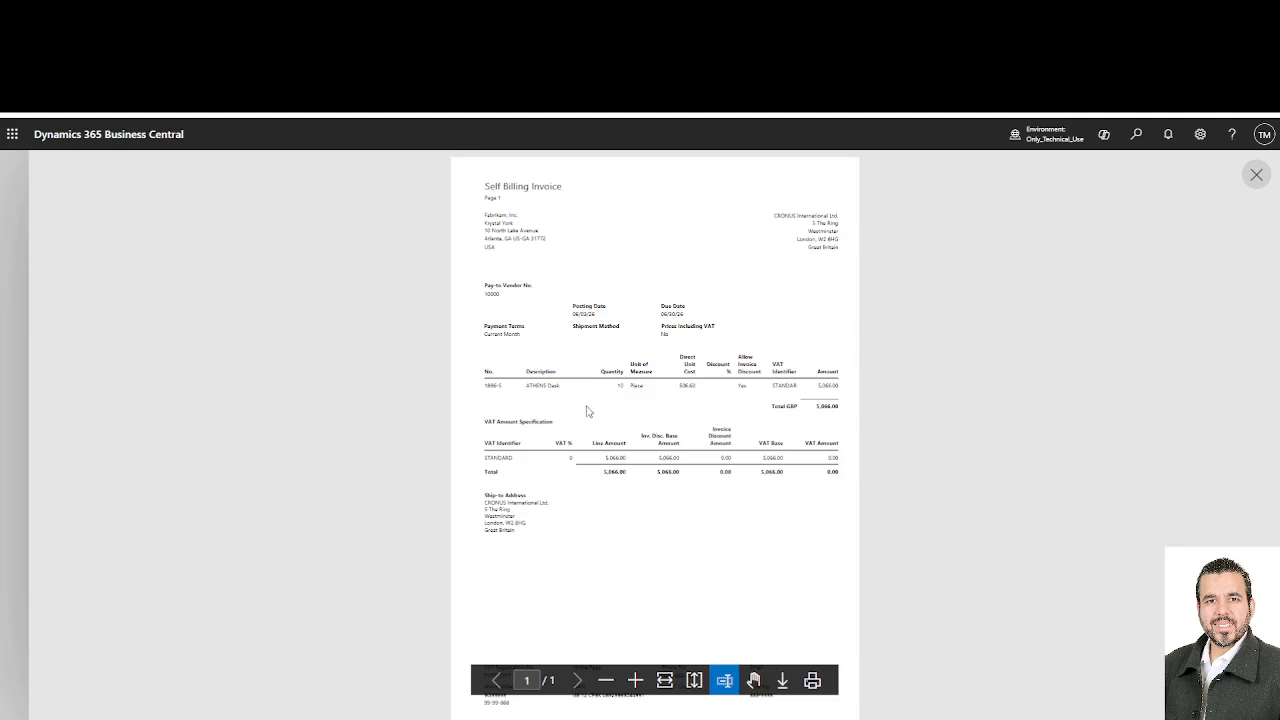
{"action": "left_click", "coordinate": [634, 680]}
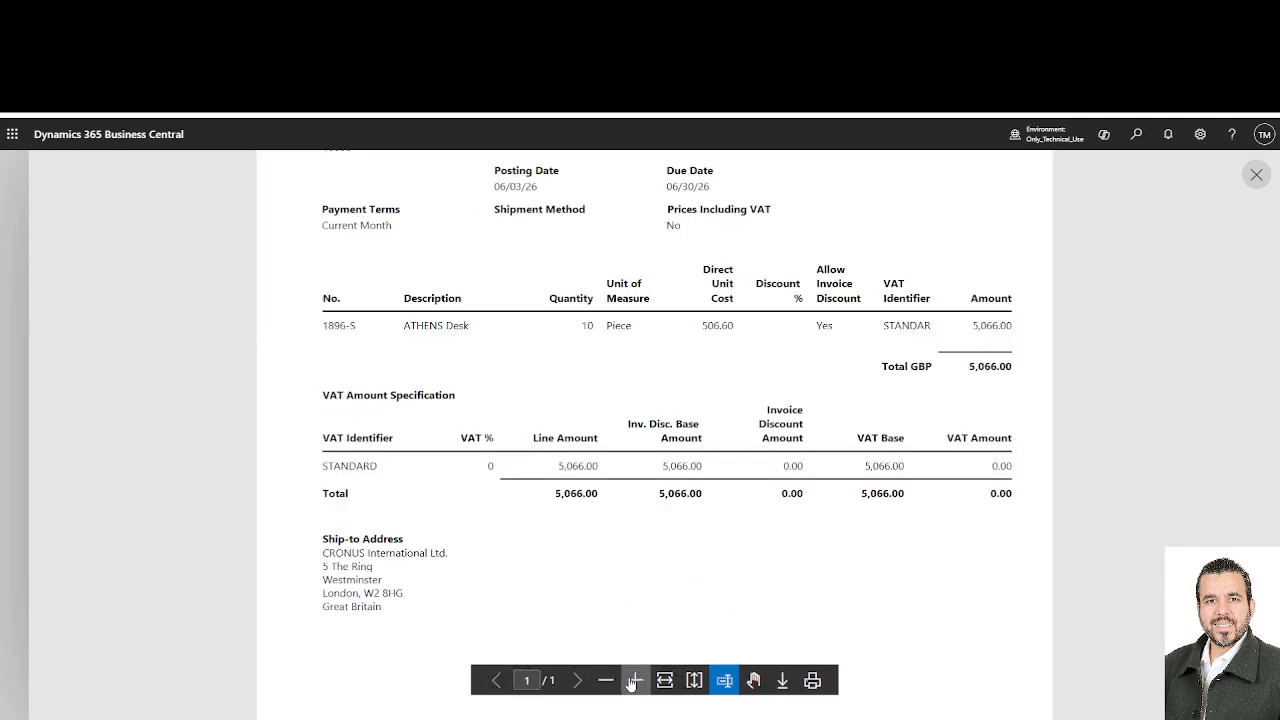
{"action": "scroll", "coordinate": [478, 437], "scroll_direction": "up", "scroll_amount": 3}
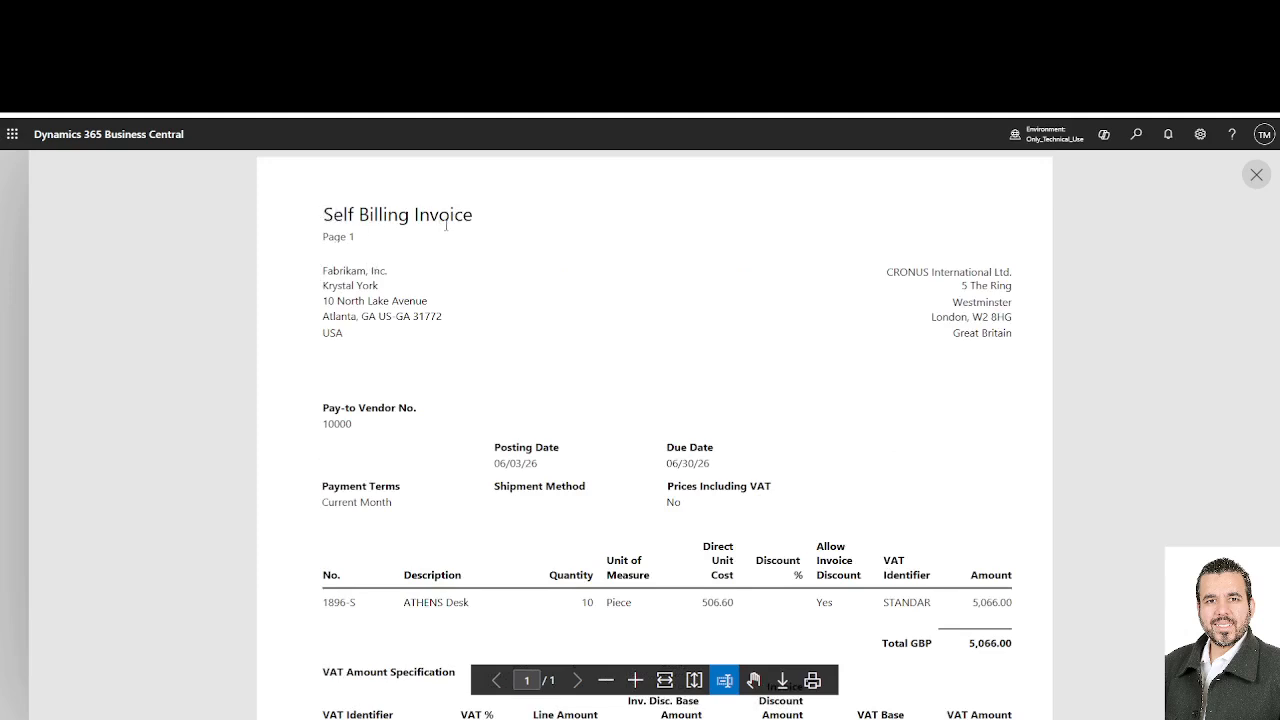
{"action": "left_click_drag", "start_coordinate": [439, 214], "coordinate": [466, 216]}
{"action": "left_click", "coordinate": [1256, 177]}
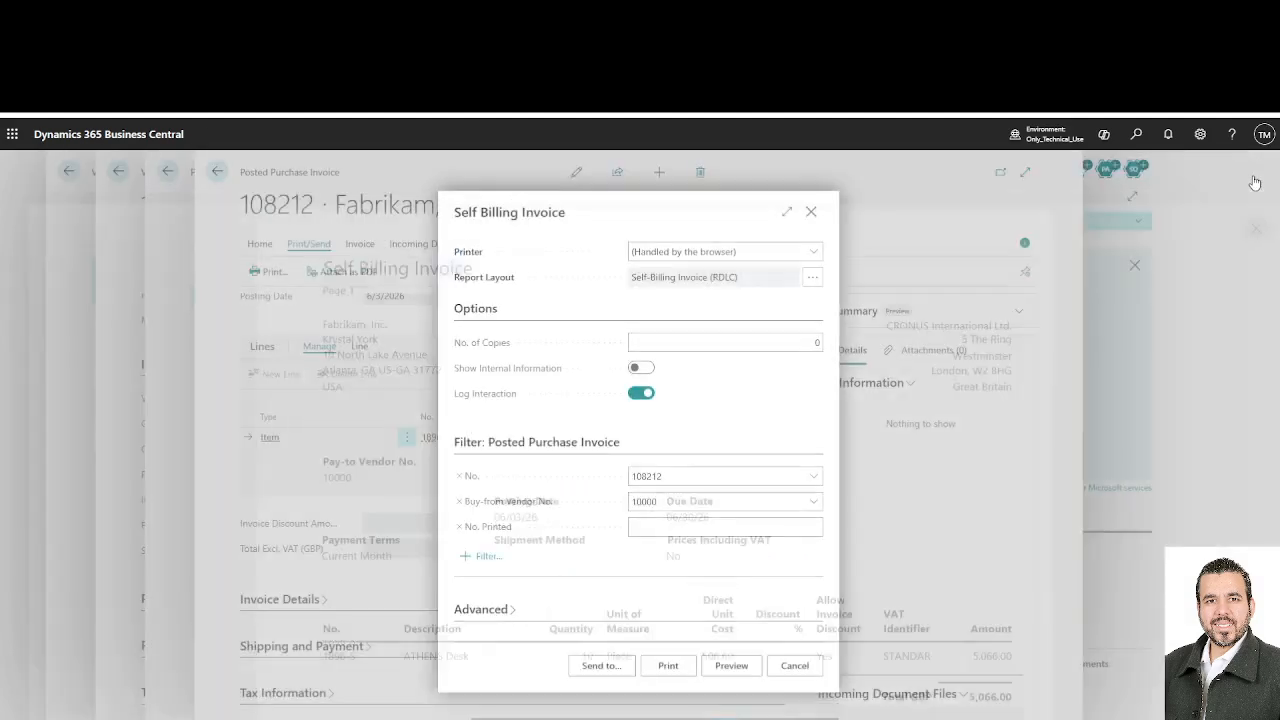
{"action": "left_click", "coordinate": [811, 213]}
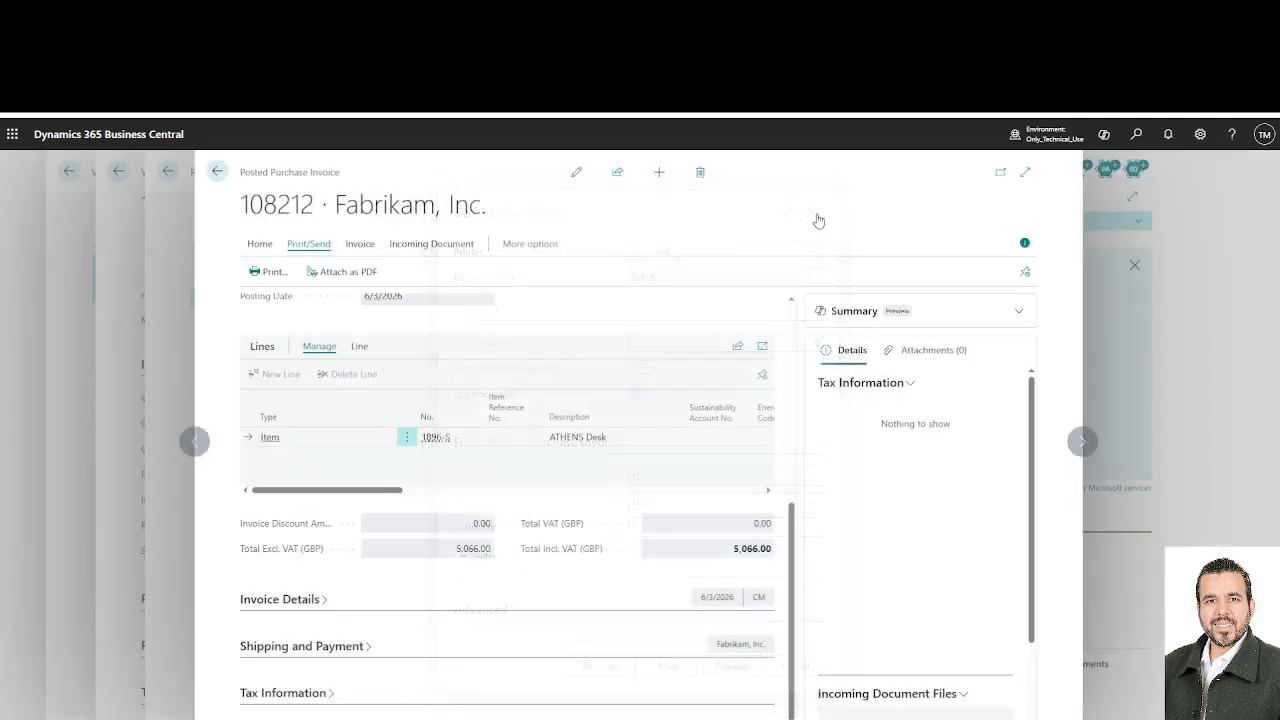
Leave posted invoice 108212, view the General details on Fabrikam's vendor card, and return to the home page
{"action": "left_click", "coordinate": [1137, 136]}
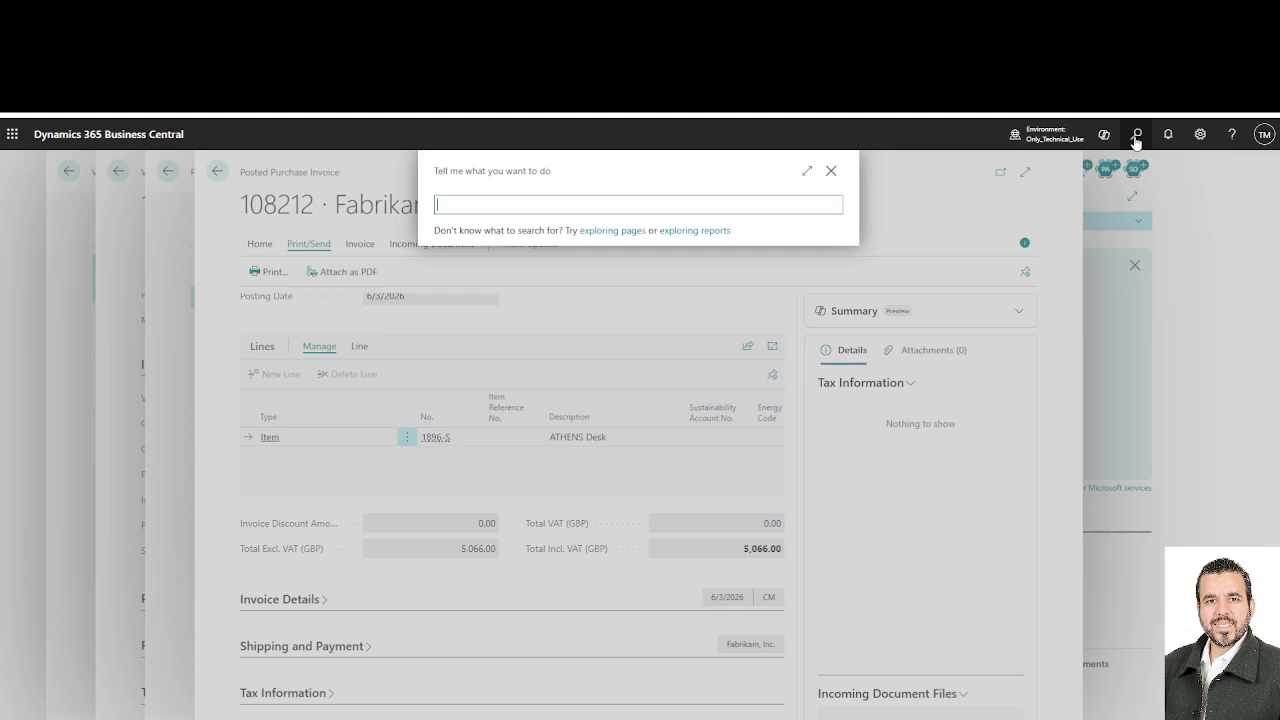
{"action": "left_click", "coordinate": [176, 180]}
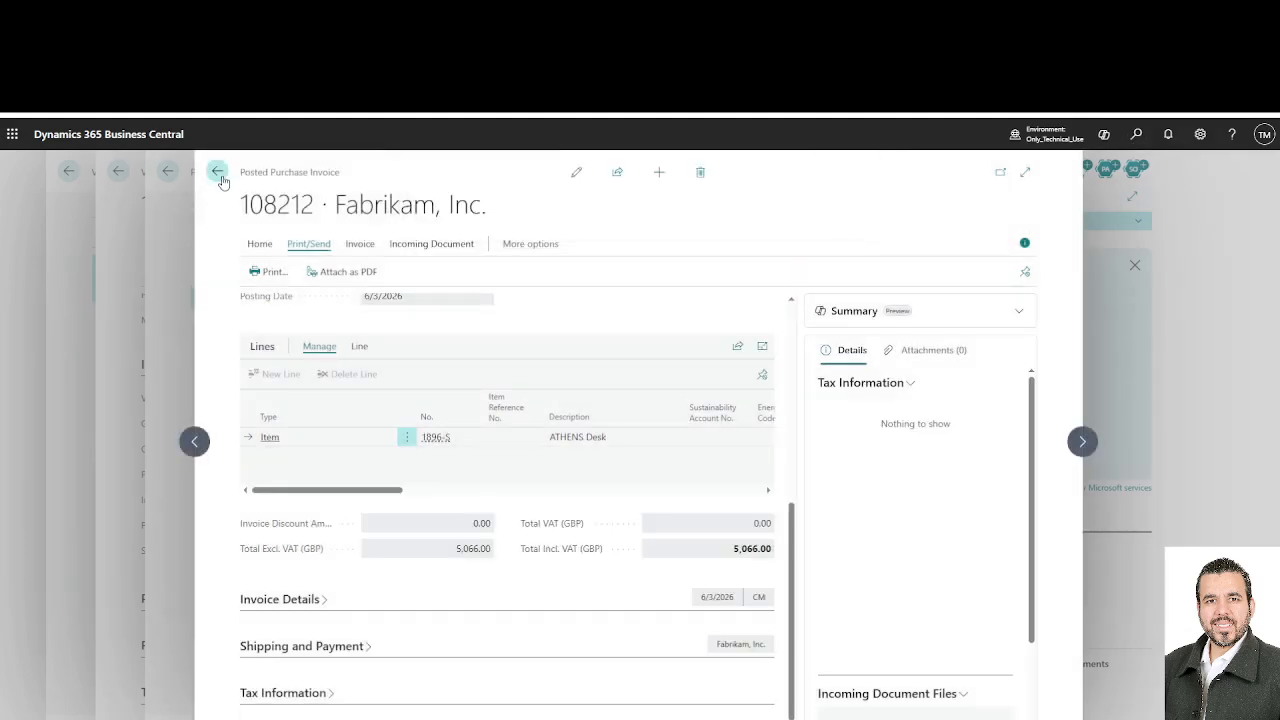
{"action": "left_click", "coordinate": [221, 177]}
{"action": "left_click", "coordinate": [221, 177]}
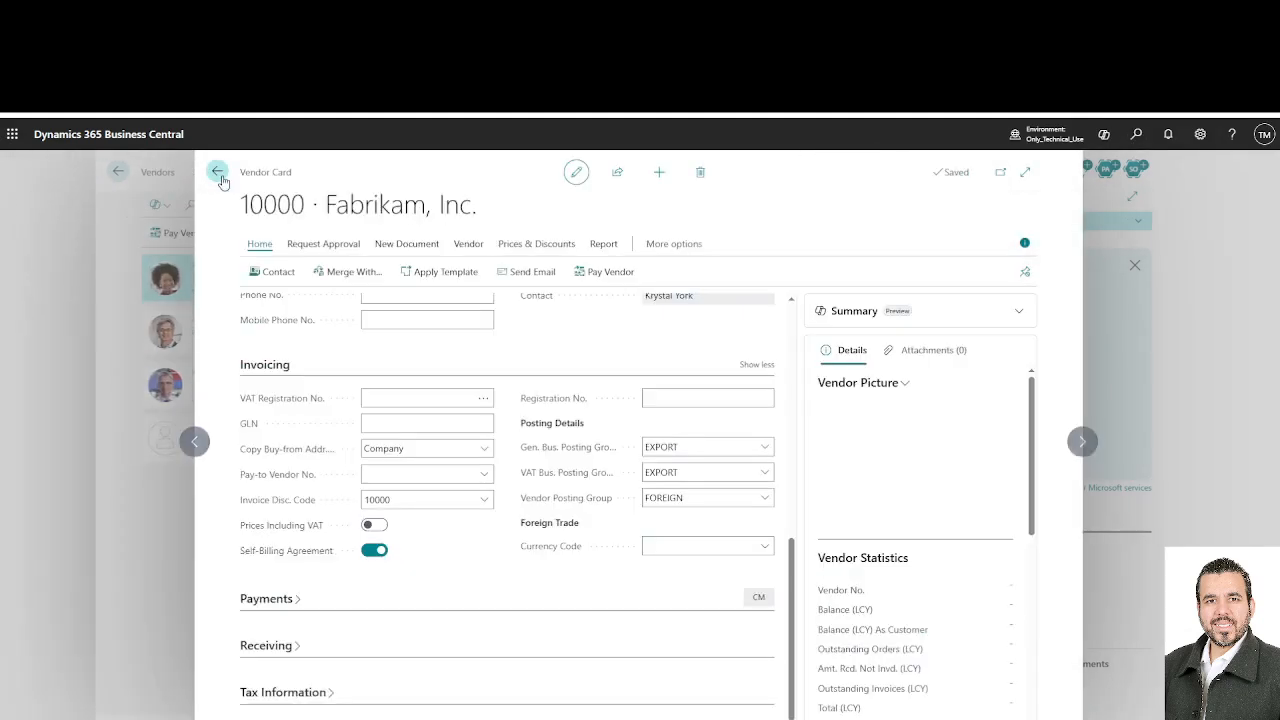
{"action": "scroll", "coordinate": [575, 357], "scroll_direction": "up", "scroll_amount": 5}
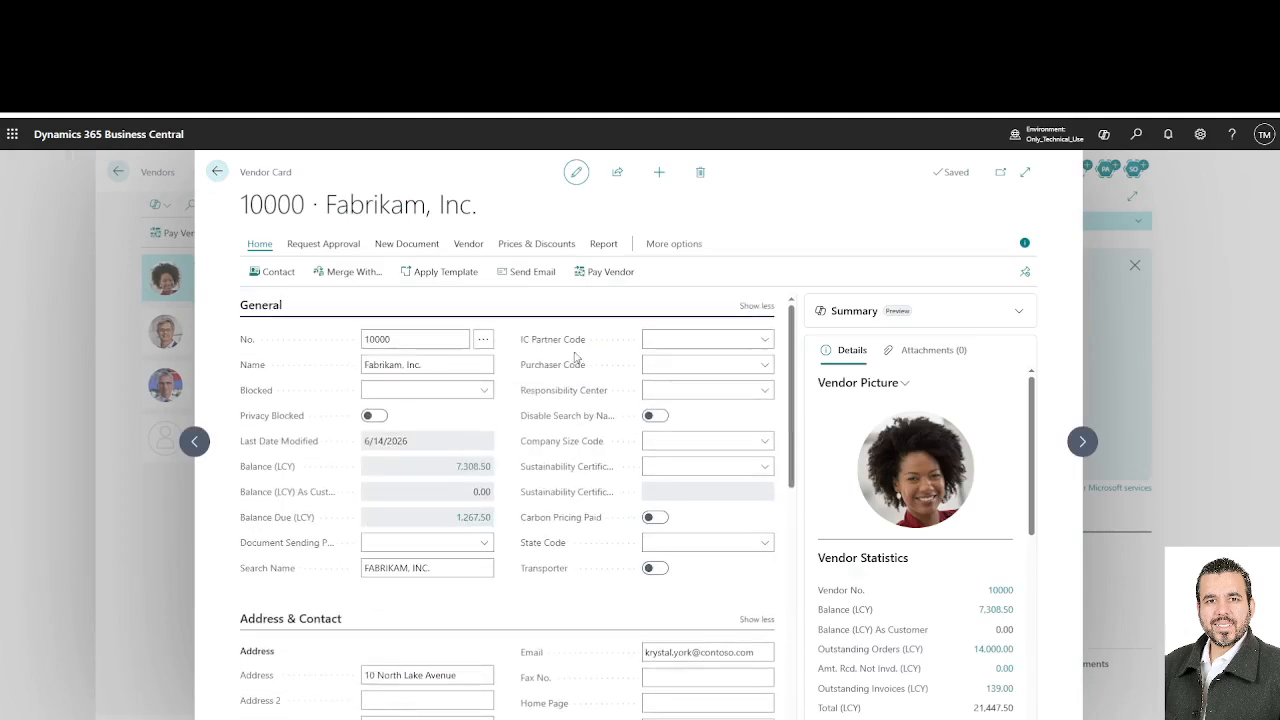
{"action": "left_click", "coordinate": [393, 344]}
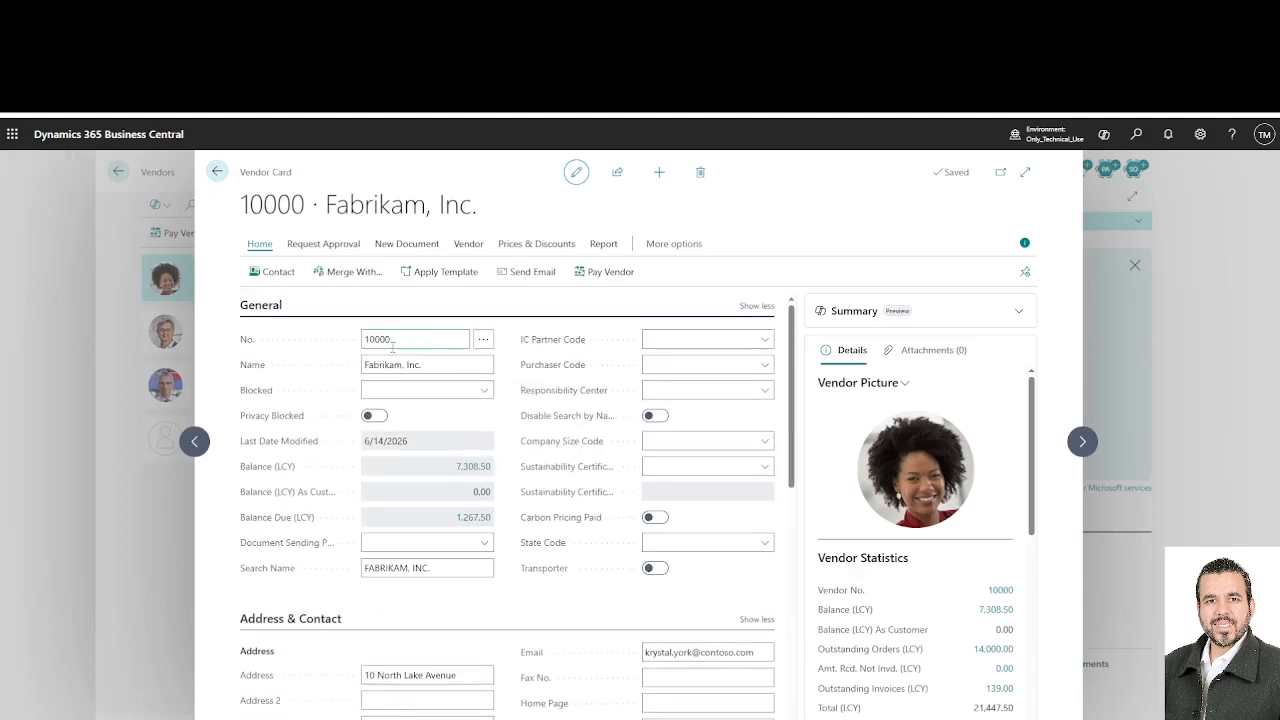
{"action": "left_click", "coordinate": [216, 172]}
{"action": "left_click", "coordinate": [216, 172]}
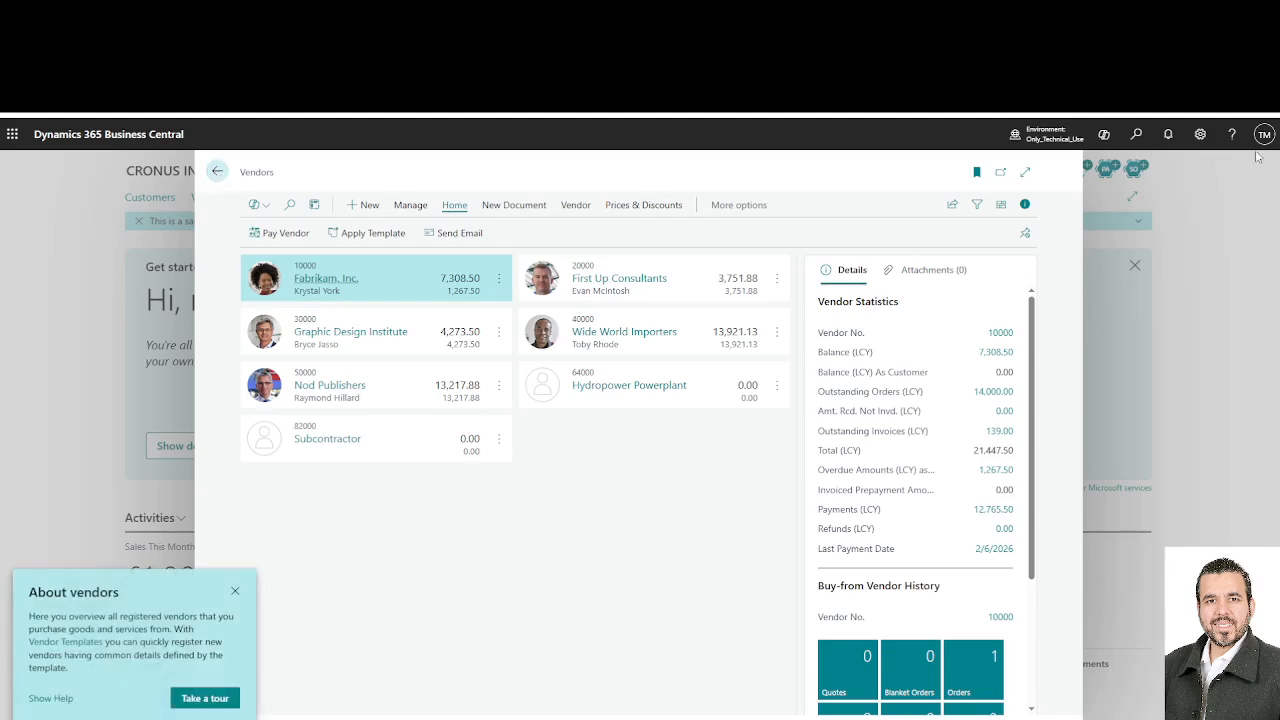
Find the Purchase Invoices list, open Fabrikam invoice 107209, and select its Vendor Invoice No. value
{"action": "left_click", "coordinate": [1133, 134]}
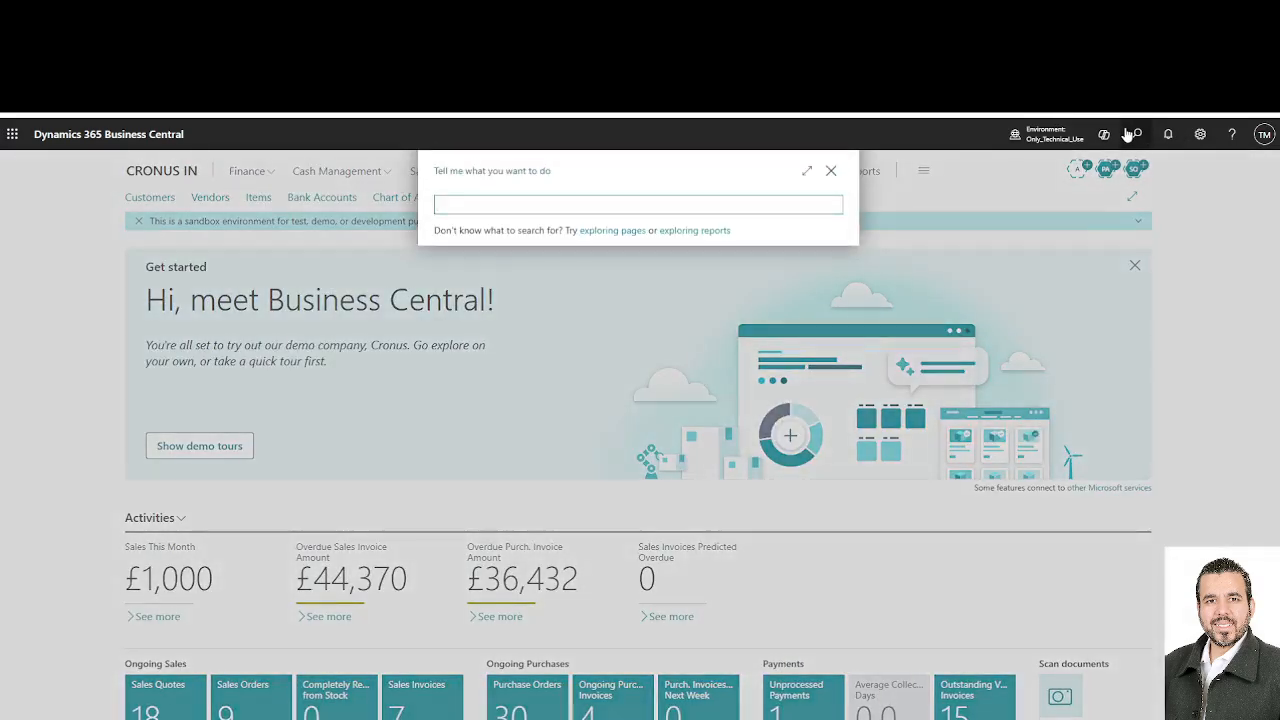
{"action": "type", "text": "purchase invoice"}
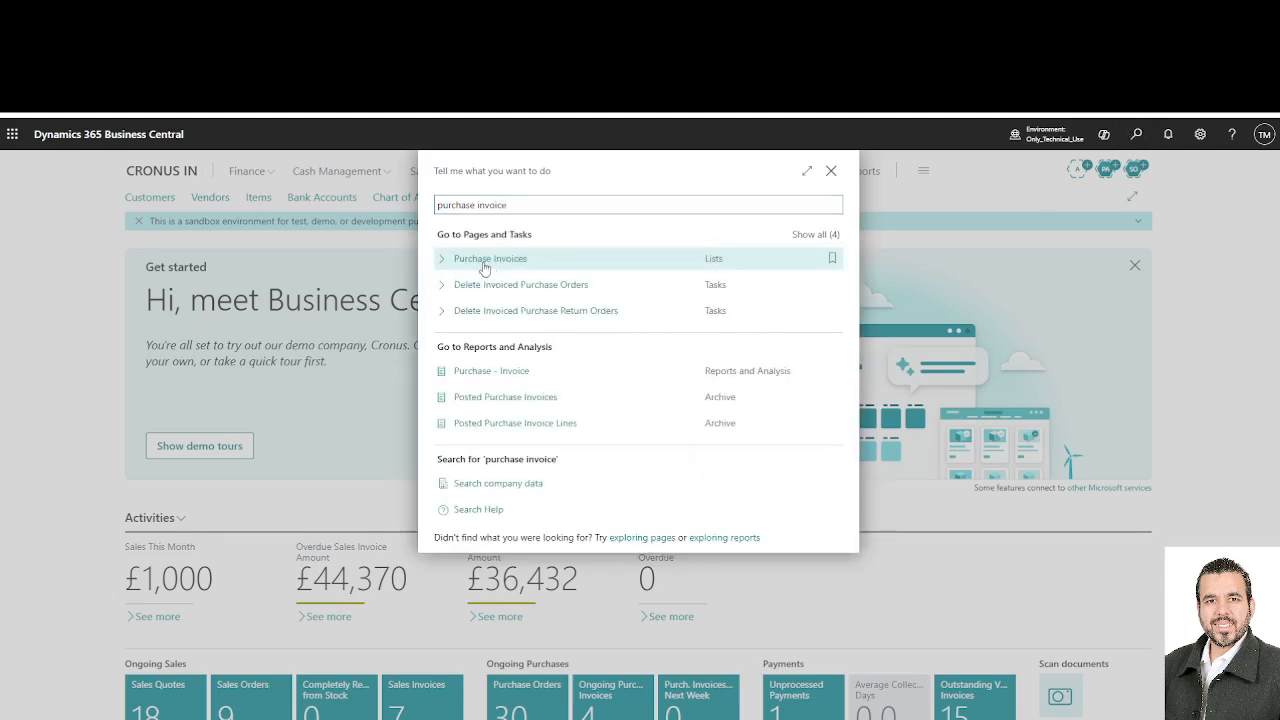
{"action": "left_click", "coordinate": [482, 266]}
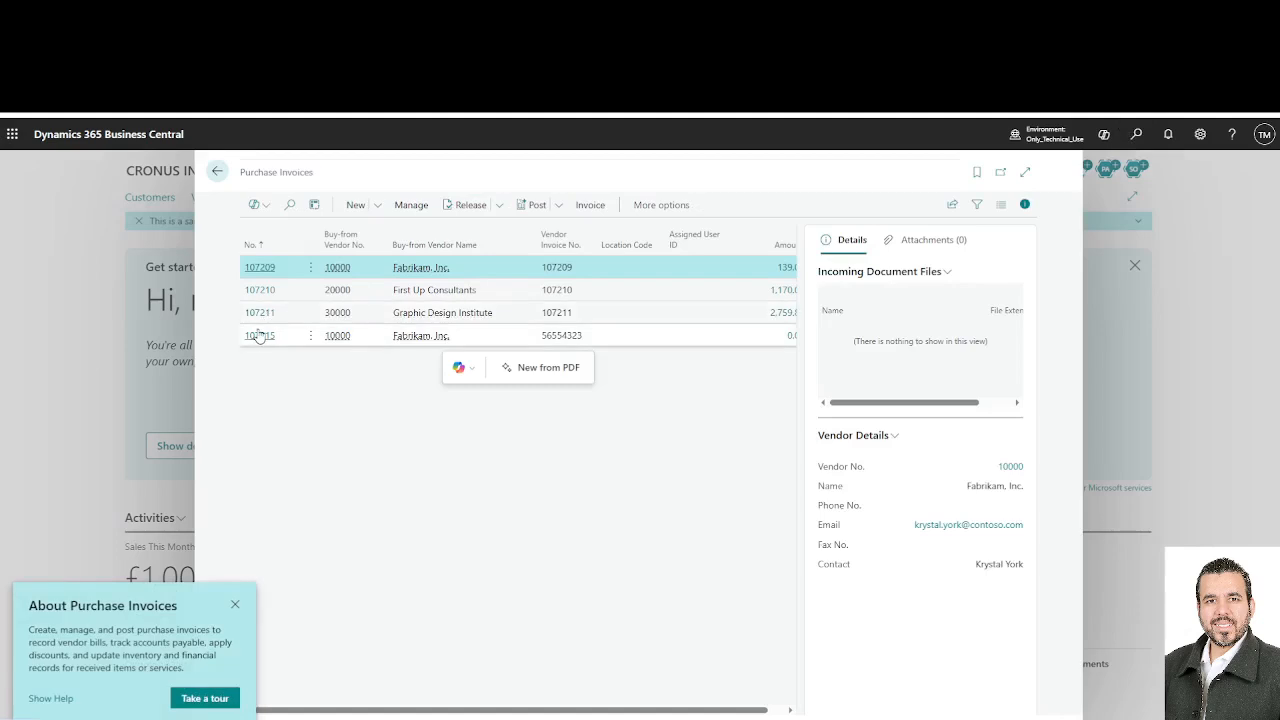
{"action": "left_click", "coordinate": [259, 268]}
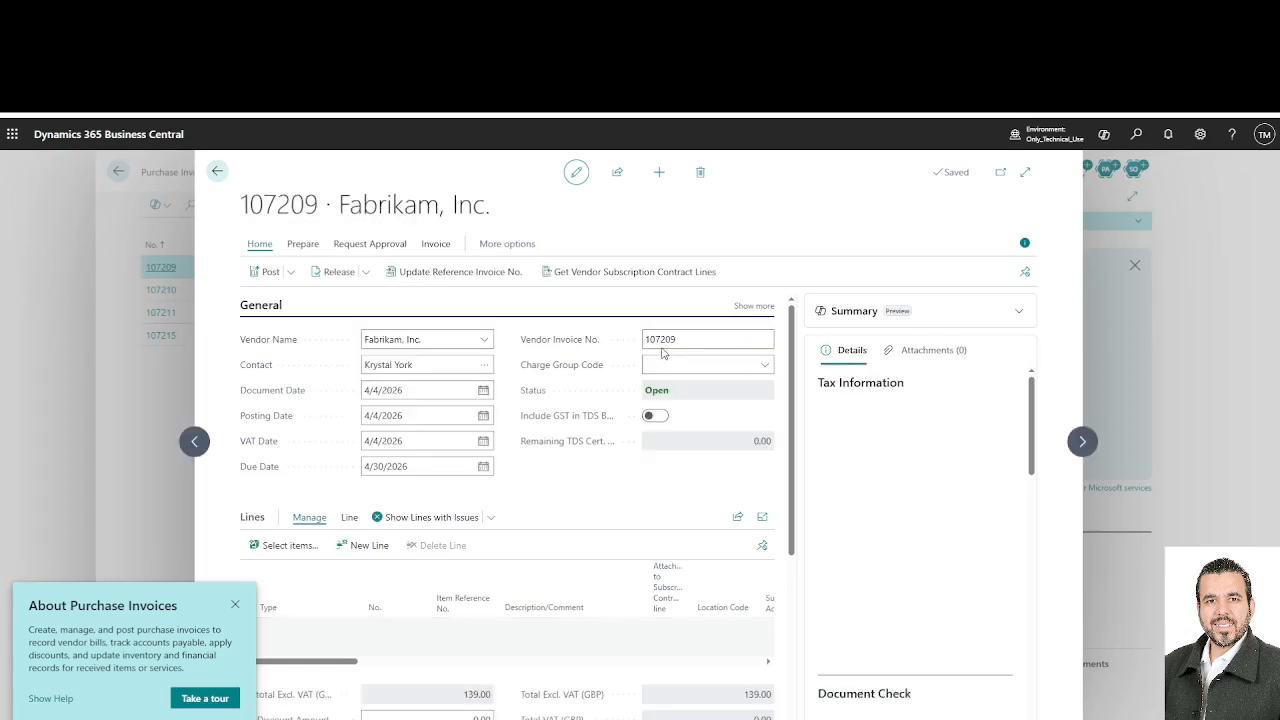
{"action": "left_click", "coordinate": [681, 341]}
{"action": "double_click", "coordinate": [681, 341]}
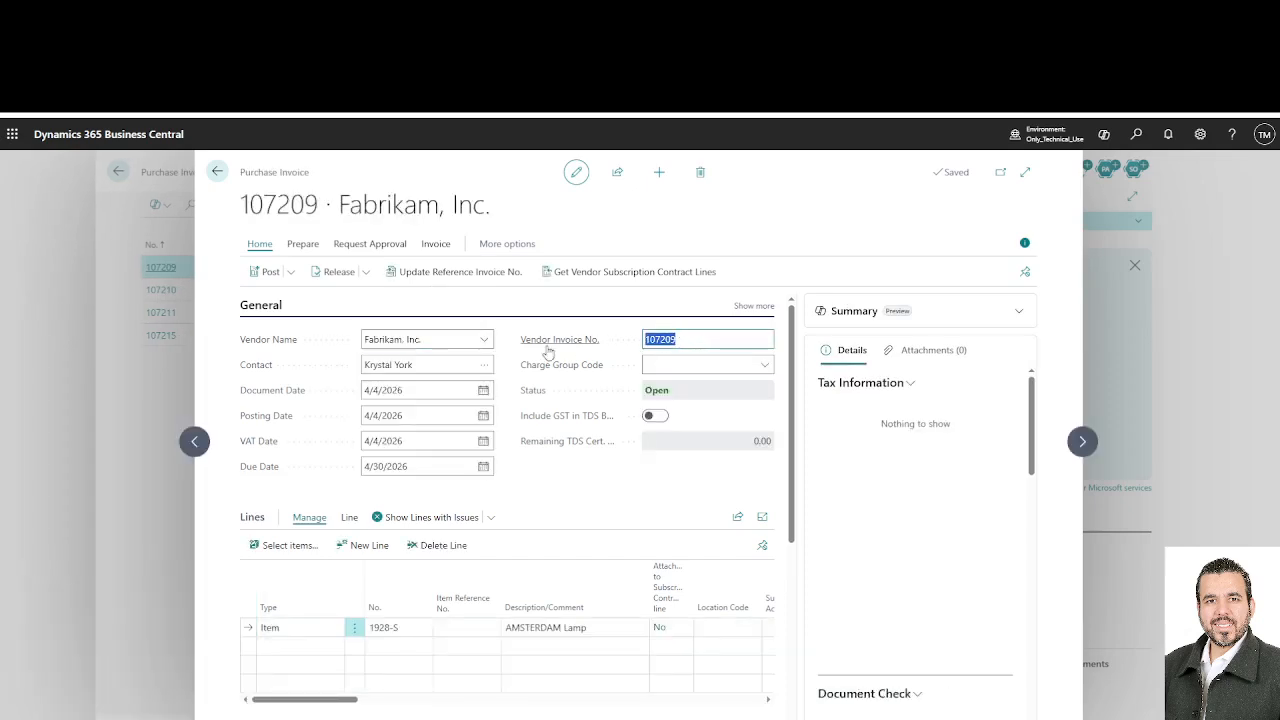